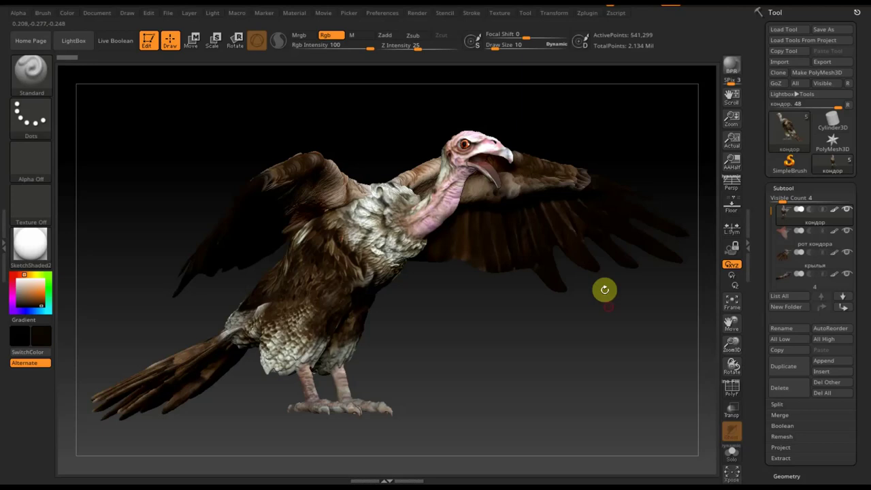
Orbit the vulture through side-profile, frontal and three-quarter views.
mouse_move(524, 333)
mouse_down()
mouse_move(486, 331)
mouse_move(571, 350)
mouse_move(593, 376)
mouse_up()
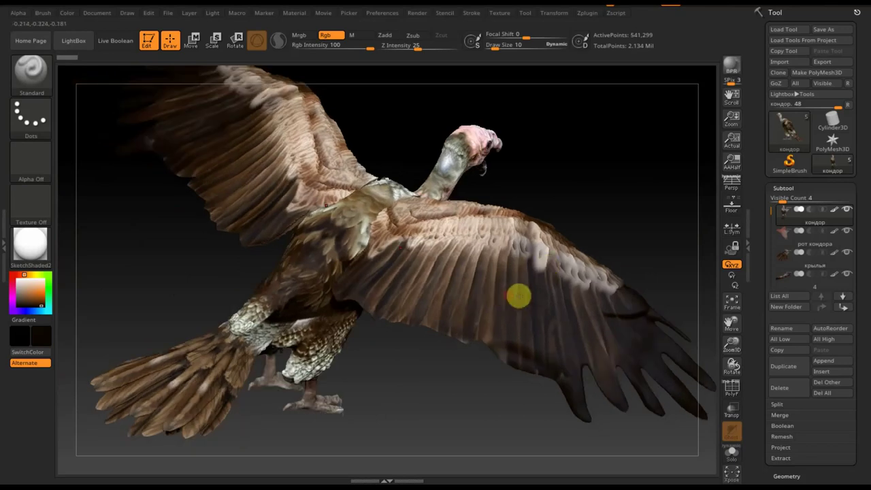
drag(616, 201, 605, 220)
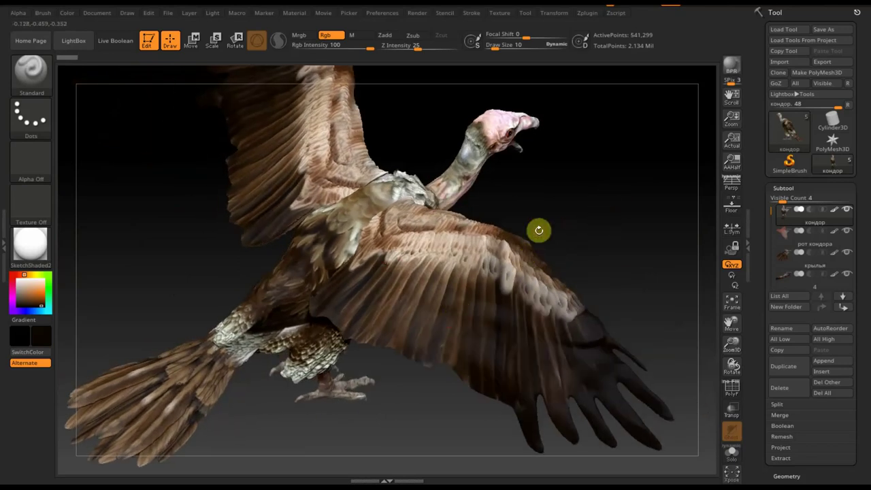
drag(538, 230, 453, 159)
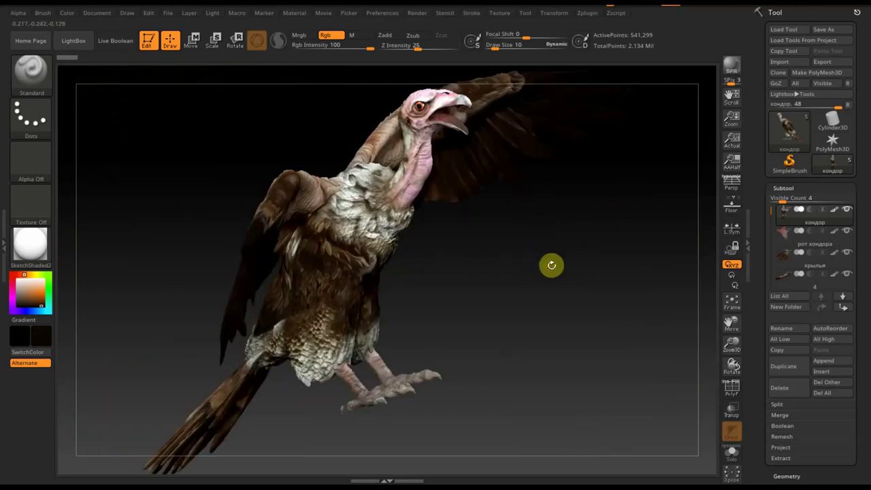
shift+drag(550, 263, 552, 262)
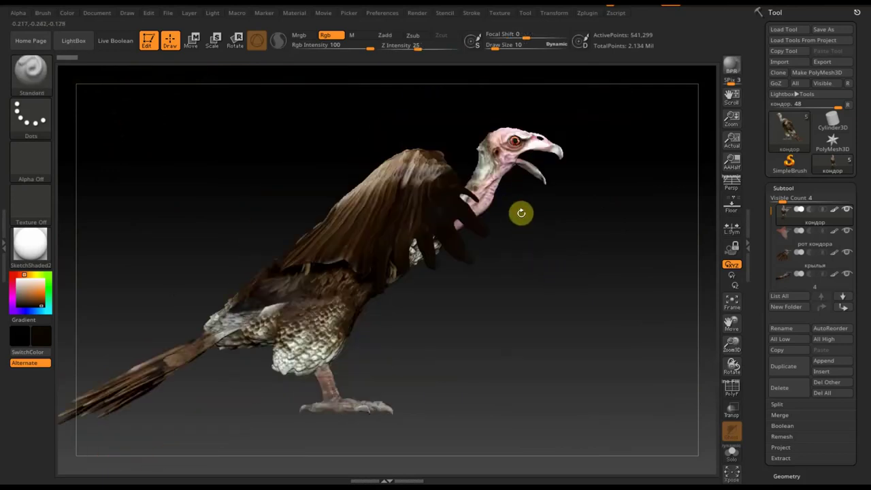
drag(521, 213, 554, 278)
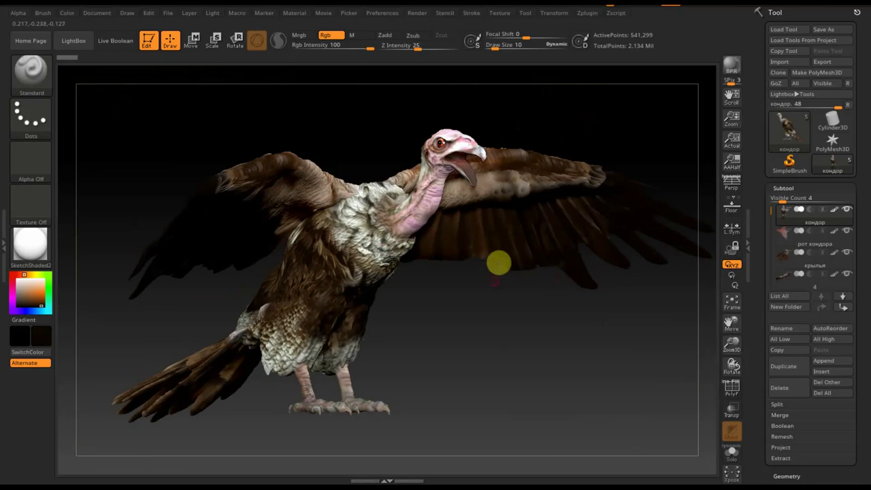
shift+drag(461, 340, 441, 354)
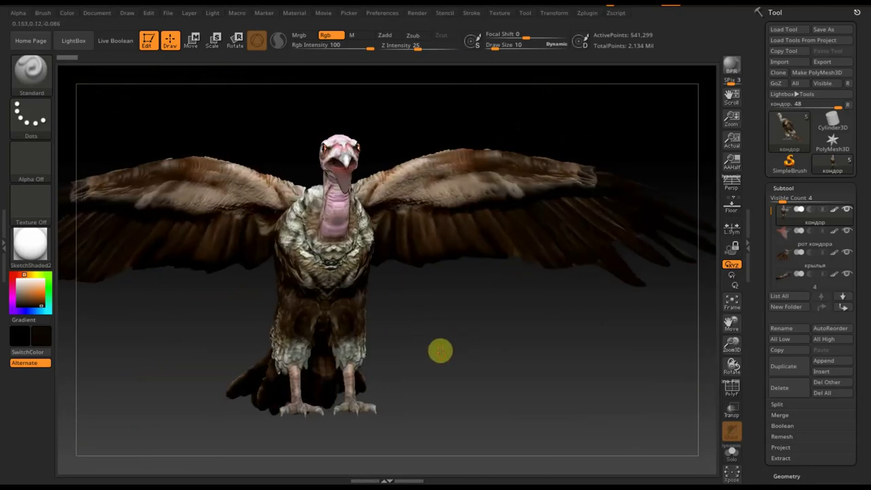
mouse_move(401, 313)
mouse_down()
mouse_move(498, 324)
mouse_move(475, 376)
mouse_move(482, 397)
mouse_up()
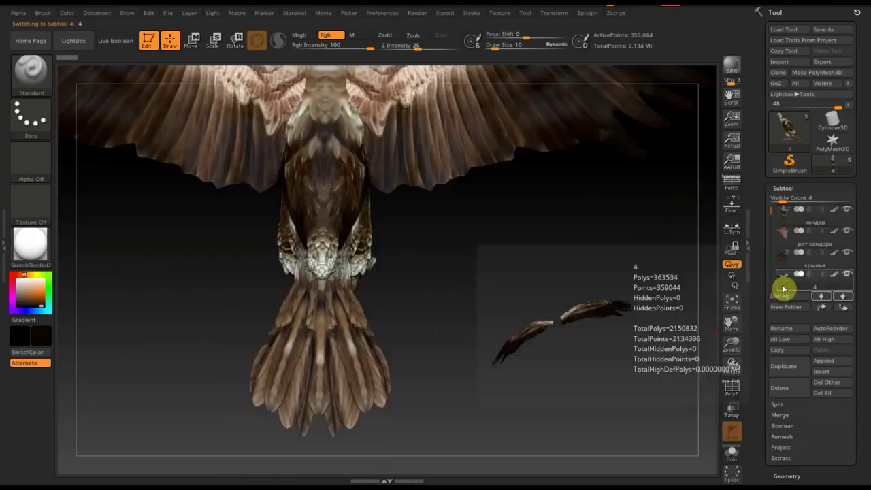
Select the крылья wings subtool and turn the vulture to a three-quarter view.
click(787, 274)
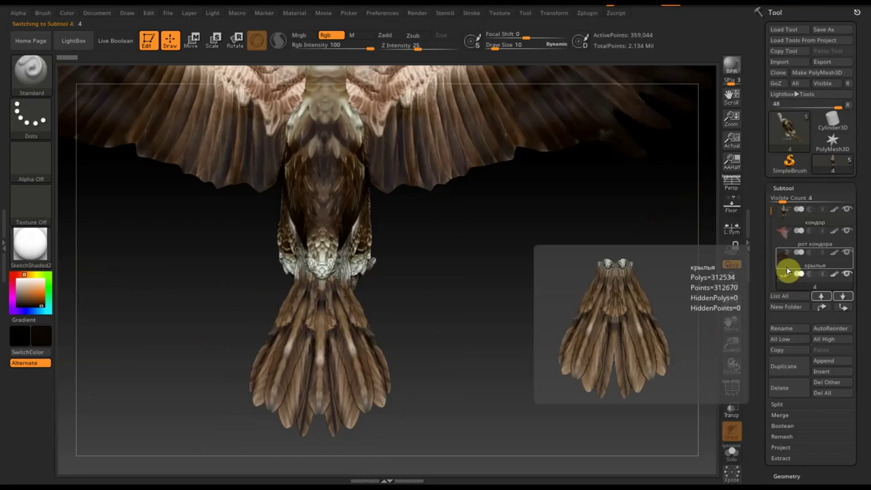
click(787, 257)
drag(621, 327, 540, 251)
mouse_move(562, 293)
mouse_down()
mouse_move(488, 333)
mouse_move(511, 333)
mouse_move(474, 363)
mouse_move(520, 336)
mouse_move(524, 311)
mouse_move(576, 408)
mouse_move(577, 297)
mouse_move(562, 415)
mouse_move(546, 347)
mouse_move(587, 349)
mouse_move(562, 329)
mouse_up()
drag(581, 276, 565, 304)
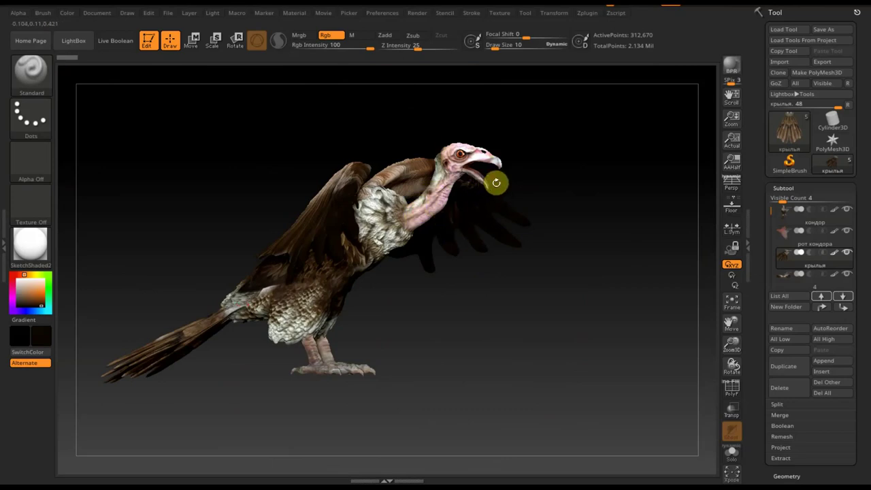
mouse_move(474, 313)
mouse_down()
mouse_move(504, 325)
mouse_move(531, 354)
mouse_move(517, 386)
mouse_move(497, 394)
mouse_move(455, 337)
mouse_move(305, 210)
mouse_up()
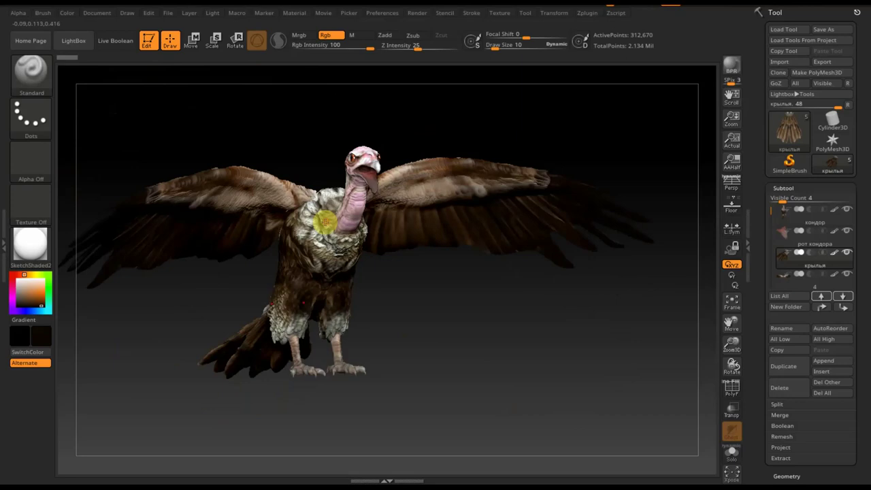
mouse_move(437, 319)
mouse_down()
mouse_move(554, 330)
mouse_move(470, 313)
mouse_move(445, 322)
mouse_move(472, 383)
mouse_move(469, 361)
mouse_move(521, 387)
mouse_move(522, 319)
mouse_move(522, 333)
mouse_up()
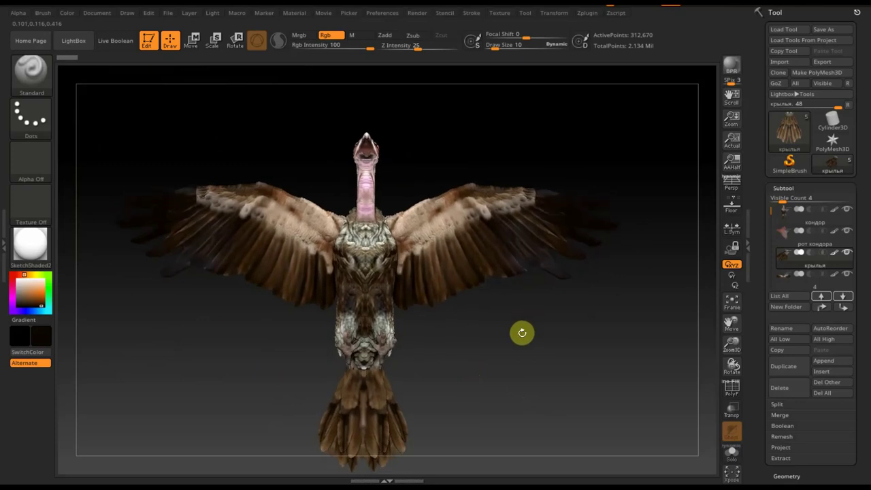
mouse_move(540, 370)
alt+mouse_down()
mouse_move(562, 397)
mouse_move(472, 412)
mouse_move(383, 249)
alt+mouse_up()
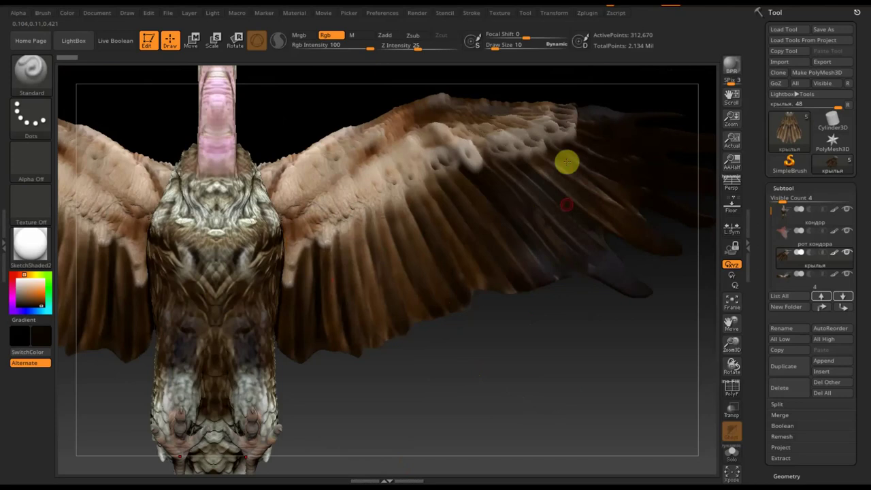
drag(558, 286, 498, 402)
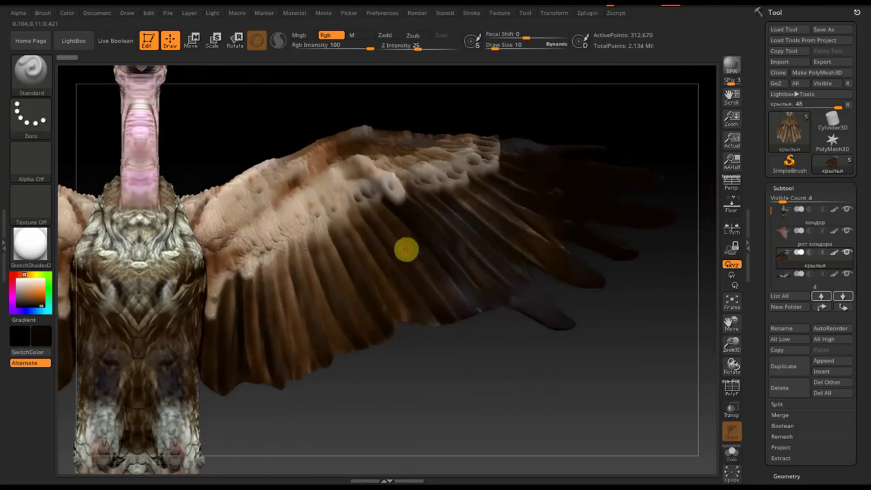
mouse_move(472, 413)
mouse_down()
mouse_move(449, 352)
mouse_move(415, 307)
mouse_move(572, 311)
mouse_move(550, 361)
mouse_move(550, 394)
mouse_up()
mouse_move(577, 356)
mouse_down()
mouse_move(505, 360)
mouse_move(535, 329)
mouse_move(542, 334)
mouse_move(540, 376)
mouse_move(515, 381)
mouse_move(550, 382)
mouse_move(549, 405)
mouse_up()
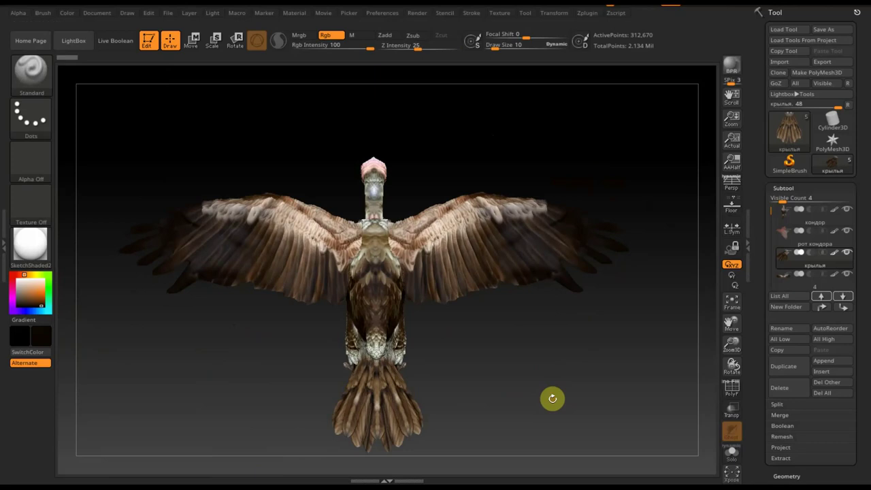
mouse_move(550, 379)
mouse_down()
mouse_move(551, 393)
mouse_move(480, 379)
mouse_up()
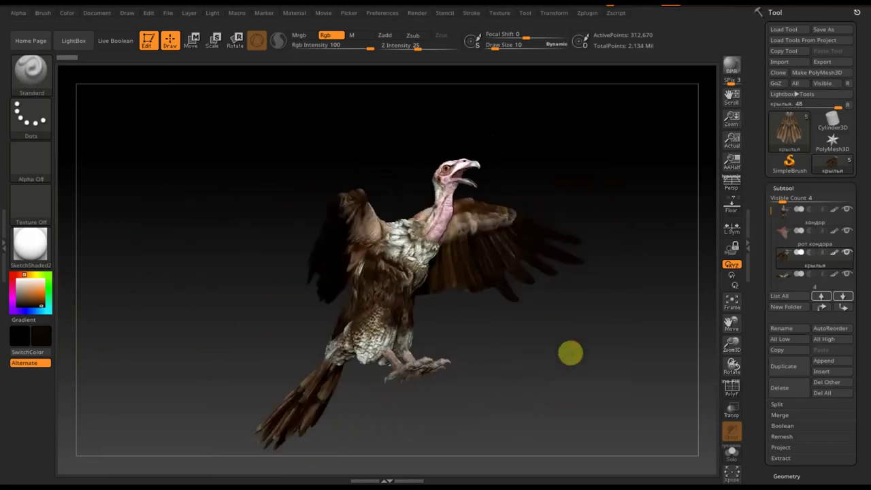
mouse_move(570, 352)
shift+mouse_down()
mouse_move(610, 360)
mouse_move(616, 377)
mouse_move(633, 353)
mouse_move(642, 356)
mouse_move(616, 365)
mouse_move(589, 344)
mouse_move(594, 358)
mouse_move(623, 355)
shift+mouse_up()
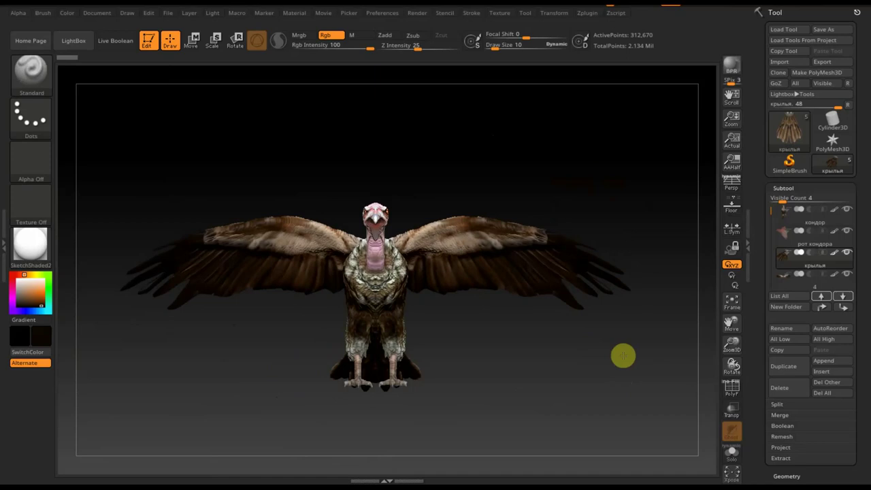
mouse_move(623, 355)
mouse_down()
mouse_move(633, 447)
mouse_move(538, 362)
mouse_up()
drag(587, 317, 577, 333)
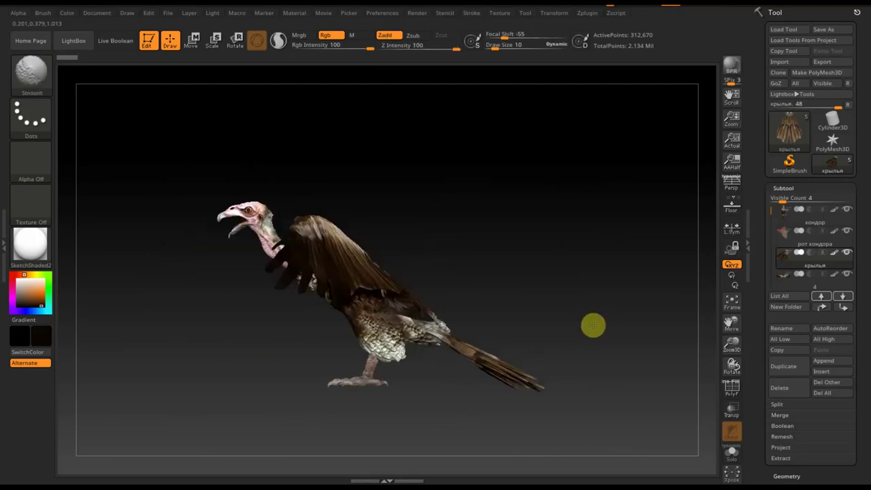
Show the reference photo in SpotLight, move, rotate and scale it over the vulture, then hide the dial.
key(shift+z)
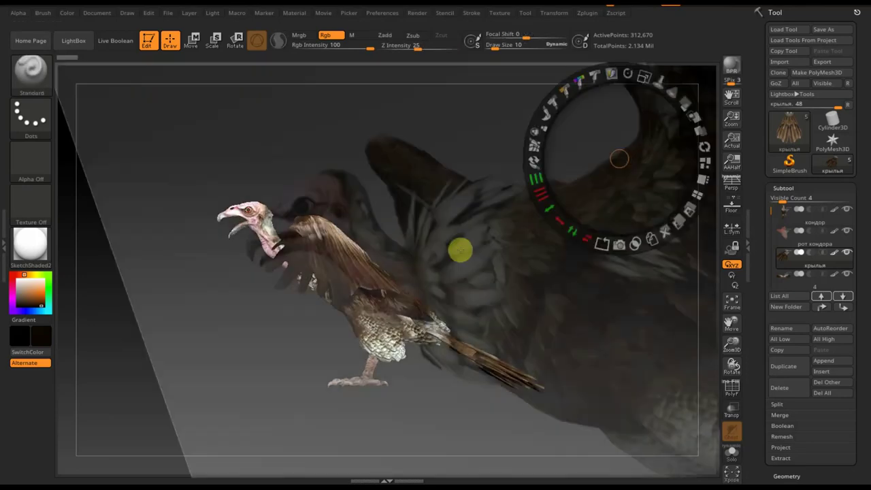
mouse_move(627, 74)
mouse_down()
mouse_move(575, 74)
mouse_move(622, 130)
mouse_move(451, 185)
mouse_move(449, 121)
mouse_move(436, 129)
mouse_move(485, 163)
mouse_up()
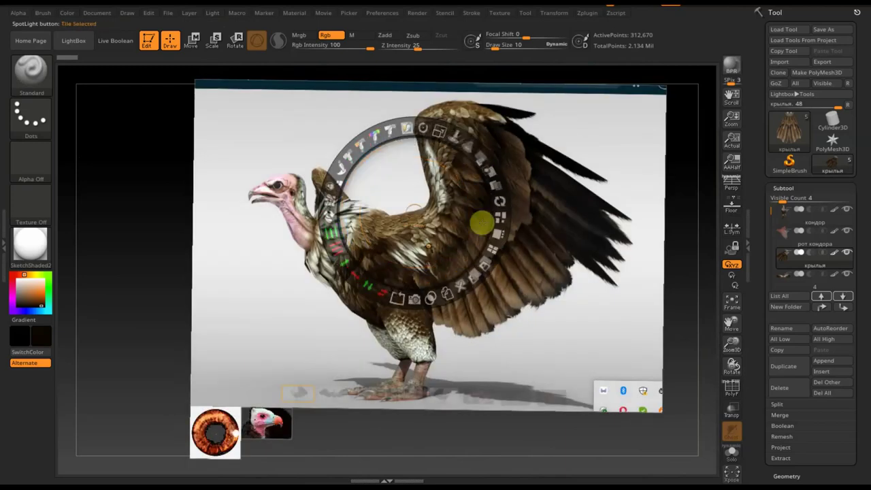
drag(423, 130, 426, 134)
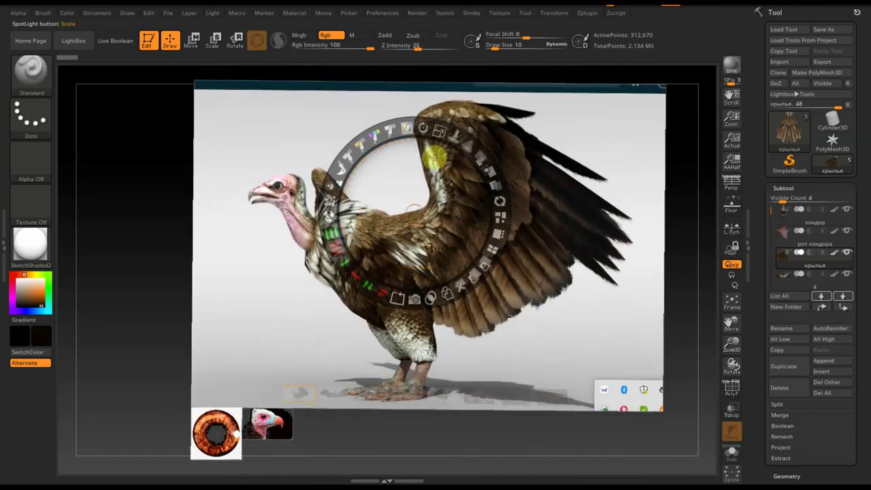
mouse_move(437, 163)
mouse_down()
mouse_move(436, 130)
mouse_move(486, 169)
mouse_up()
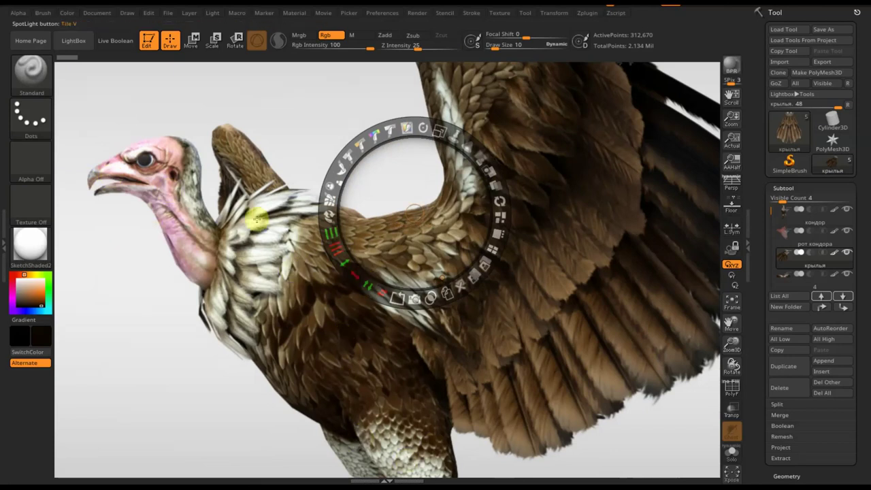
mouse_move(440, 133)
mouse_down()
mouse_move(377, 120)
mouse_move(399, 288)
mouse_up()
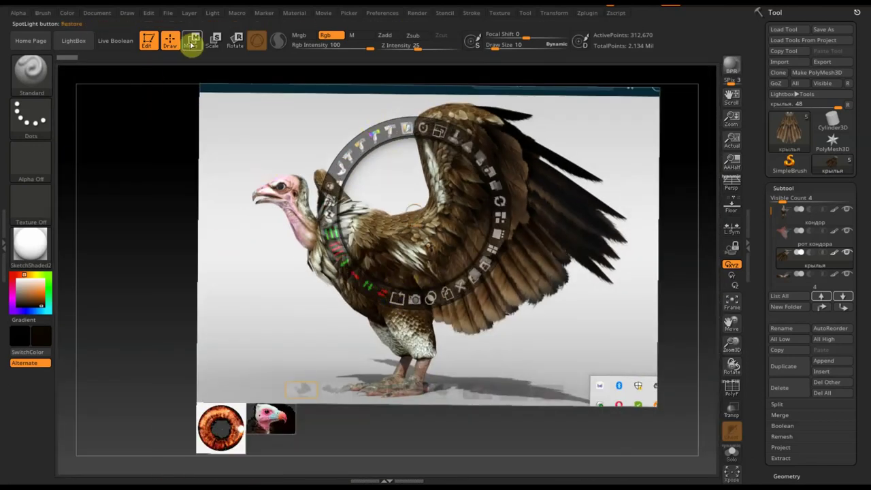
key(z)
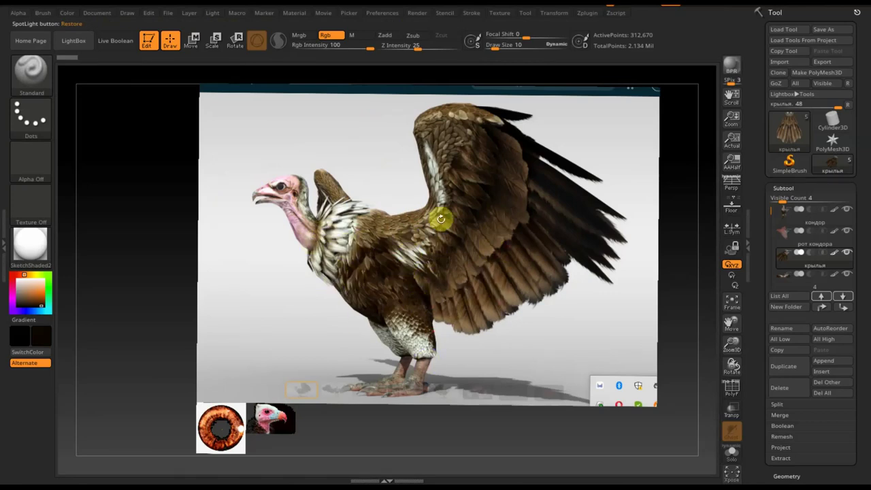
Import screenshot 22.05.23_18.26.43 as a texture and add it to the SpotLight references.
click(502, 15)
click(524, 77)
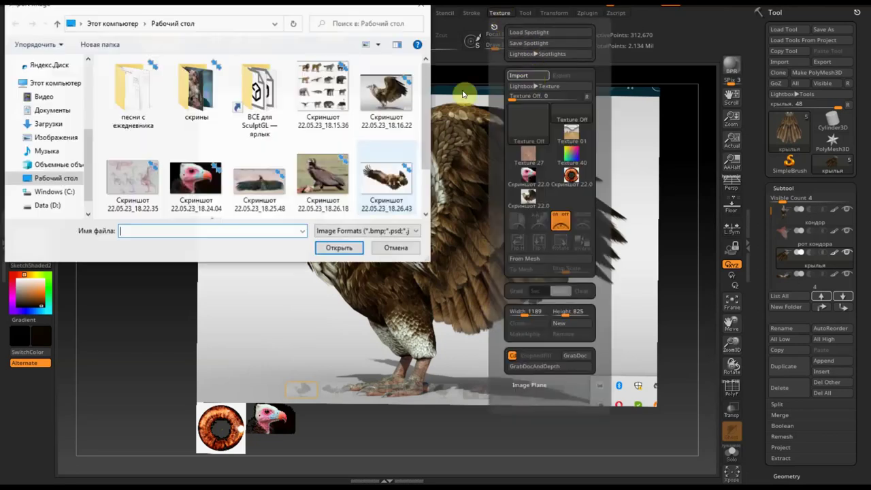
click(198, 188)
scroll(198, 189, down, 1)
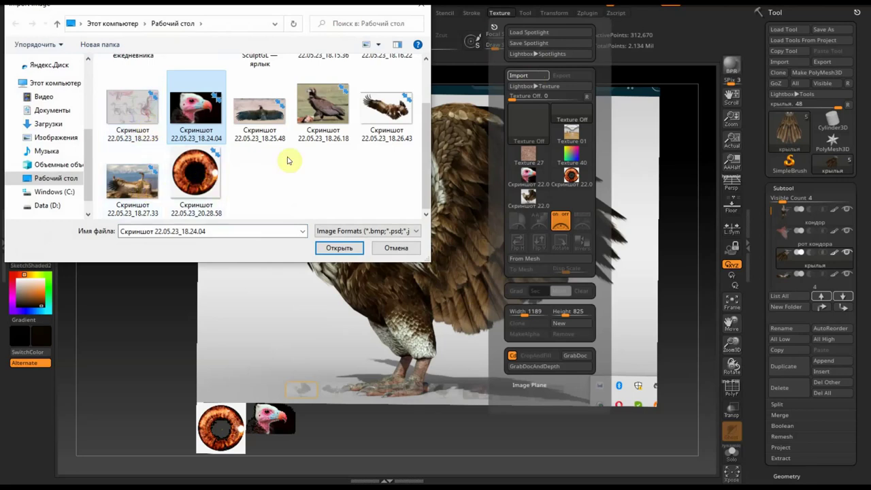
scroll(212, 187, up, 1)
click(387, 182)
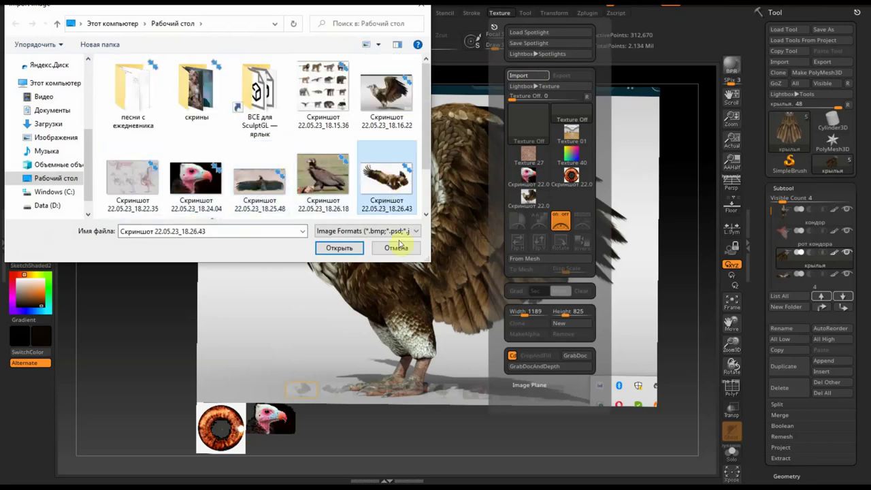
click(338, 248)
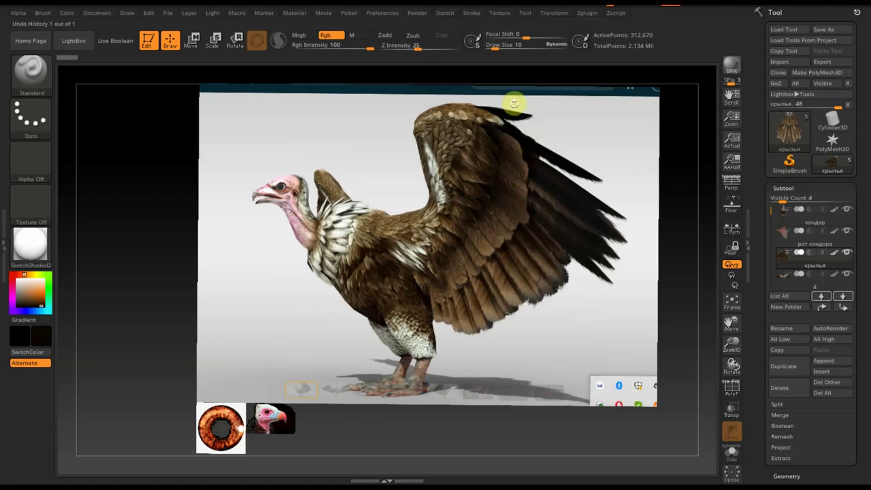
click(500, 15)
mouse_move(571, 199)
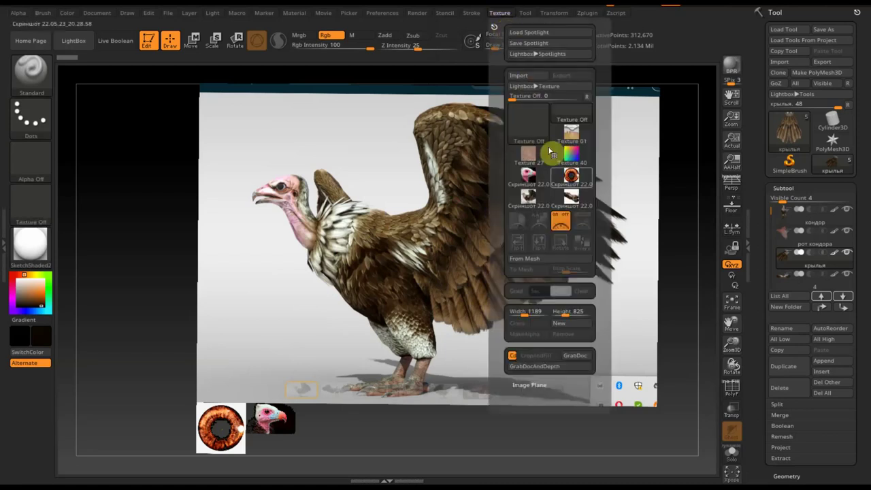
click(573, 202)
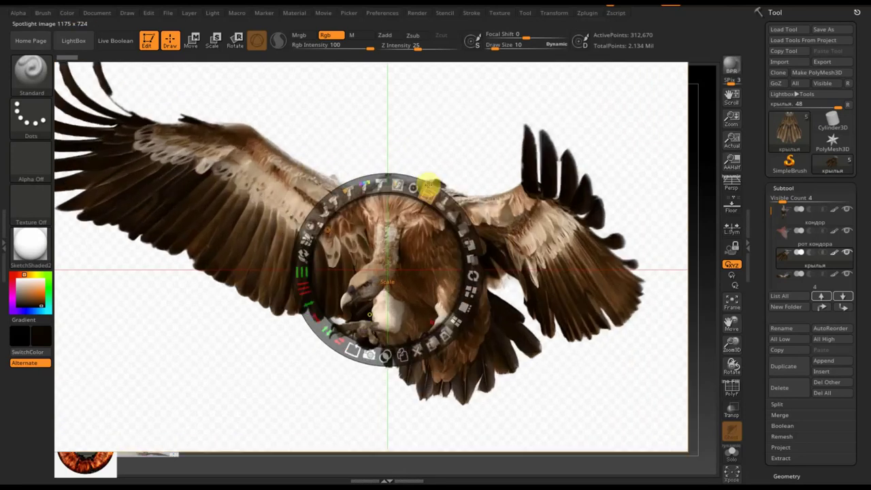
Resize, shift and tile the reference images, then hide the dial and turn SpotLight off.
drag(417, 178, 437, 195)
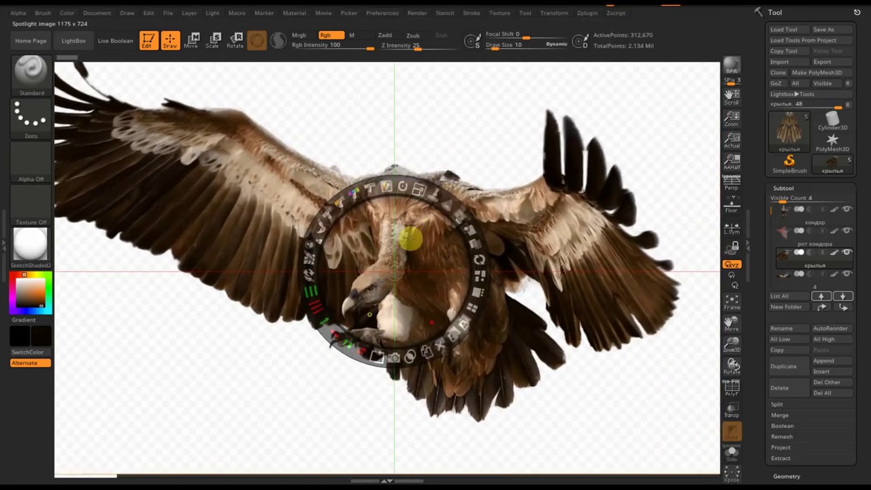
drag(412, 237, 490, 240)
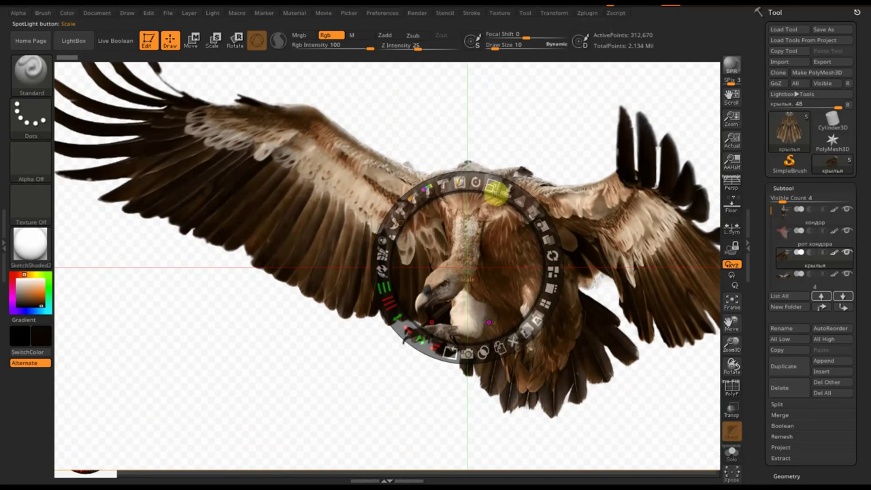
click(492, 185)
click(467, 178)
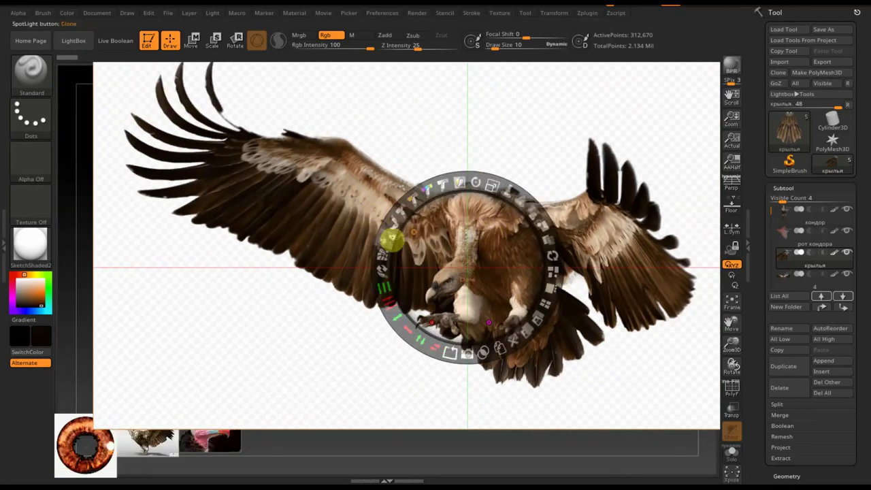
key(z)
key(z)
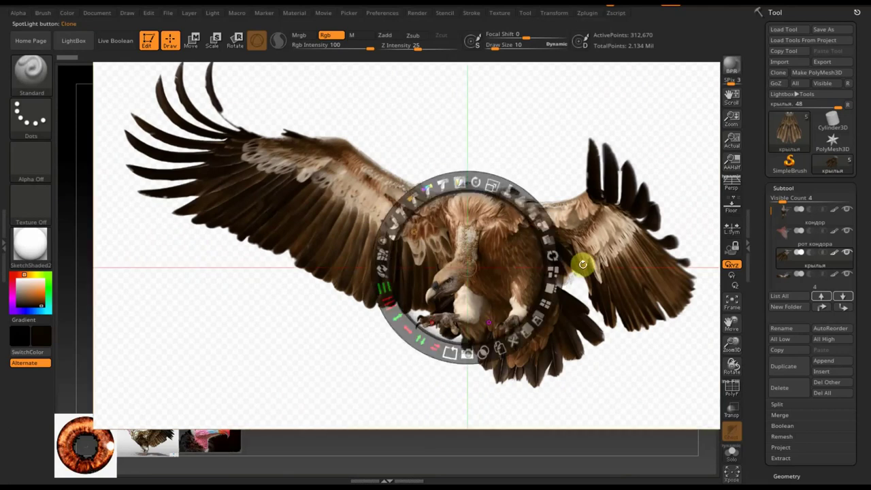
key(shift+z)
mouse_move(548, 228)
mouse_down()
mouse_move(513, 252)
mouse_move(585, 262)
mouse_move(544, 341)
mouse_move(523, 359)
mouse_move(546, 346)
mouse_move(521, 306)
mouse_move(514, 347)
mouse_up()
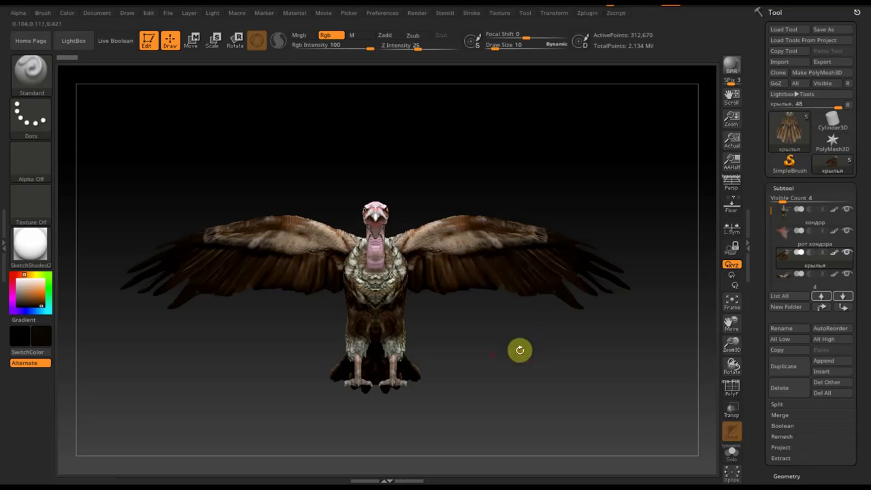
Activate the кондор subtool and MergeDown the remaining parts into it, confirming the merge.
drag(482, 350, 513, 358)
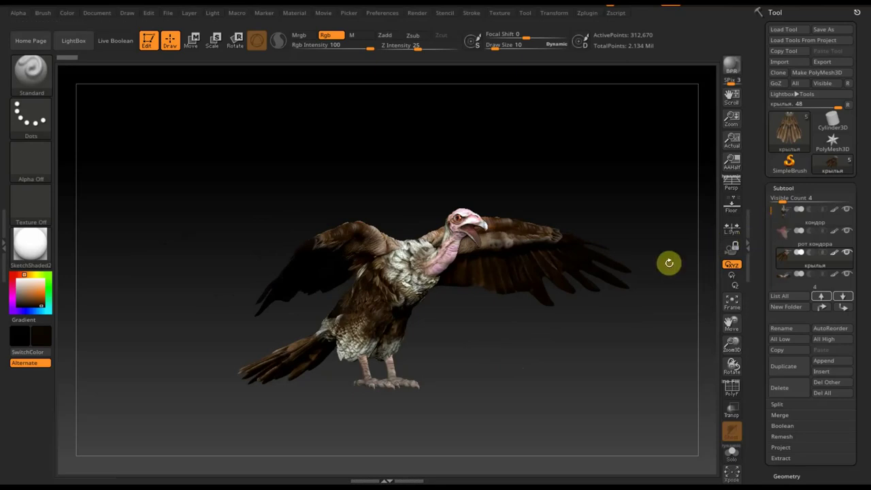
click(528, 308)
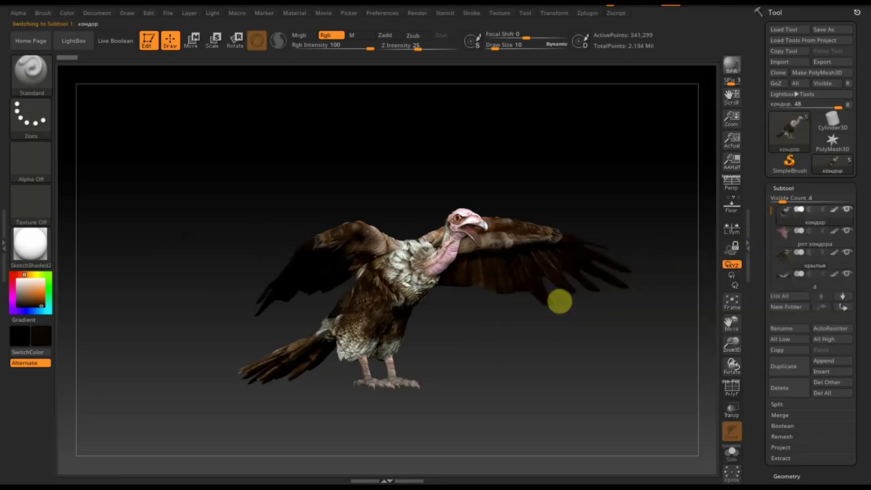
drag(858, 410, 864, 392)
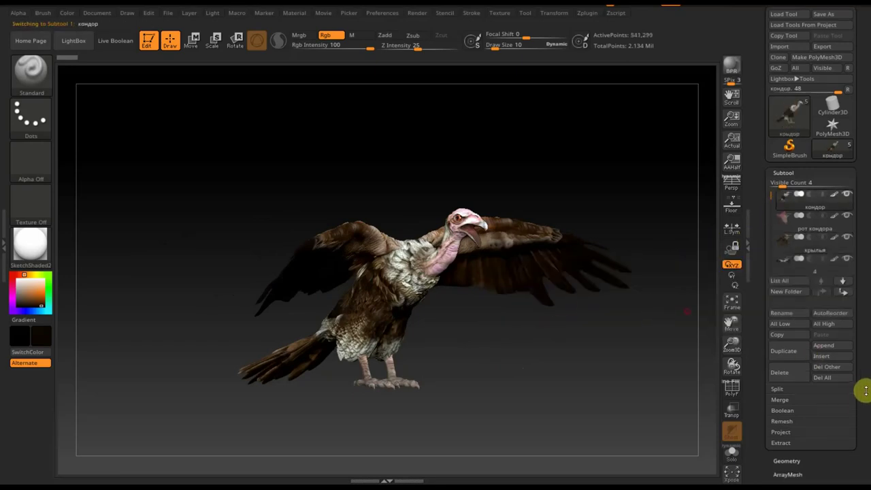
click(789, 399)
click(804, 417)
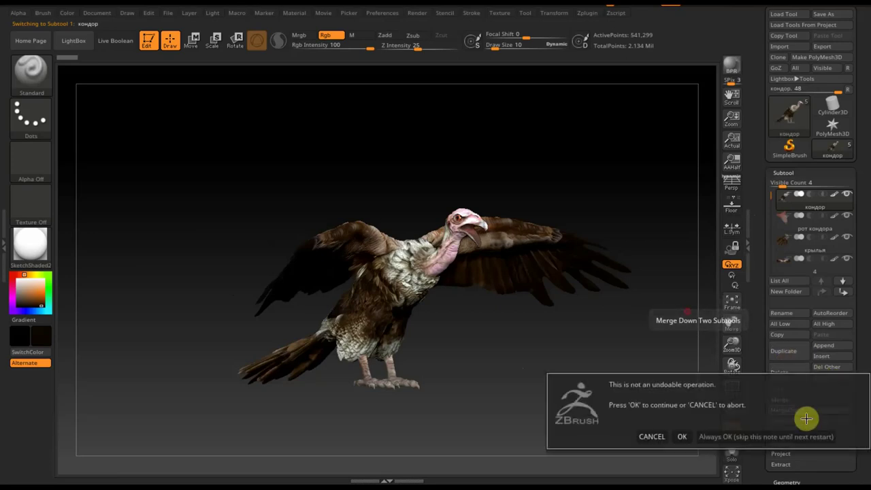
click(718, 436)
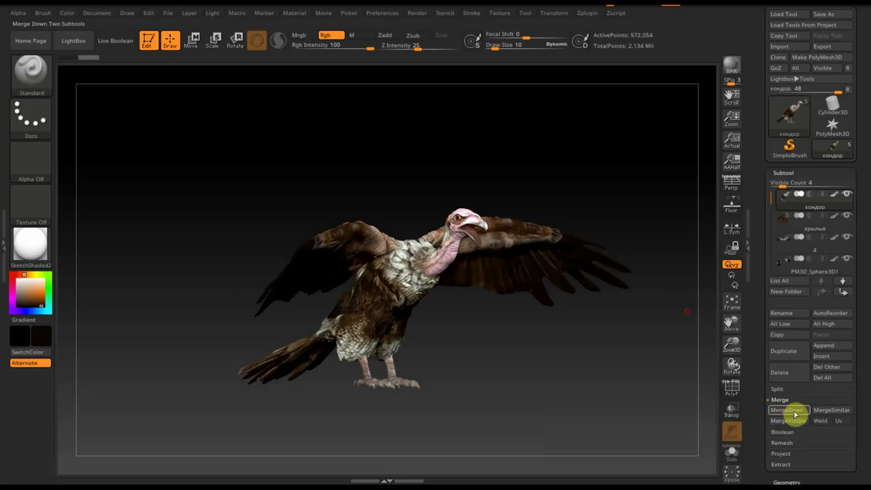
click(790, 411)
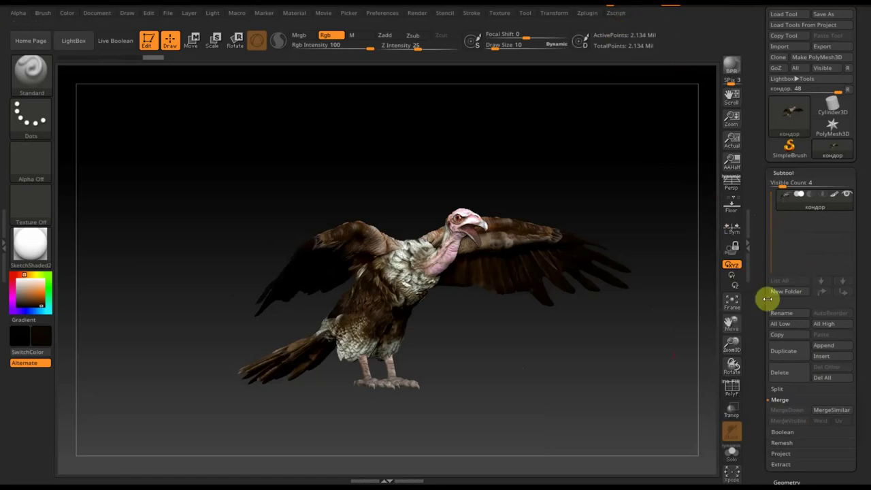
scroll(860, 408, down, 5)
click(790, 317)
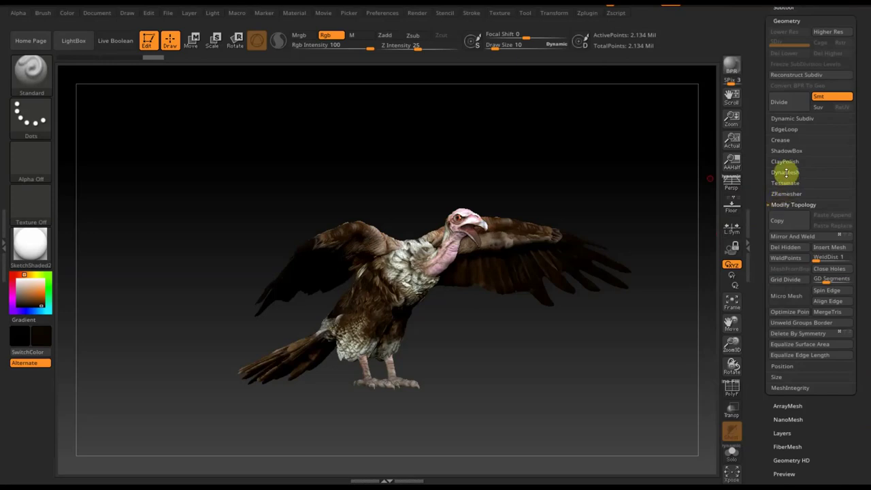
DynaMesh the merged vulture at resolution 984, then toggle the PolyF wireframe to inspect it.
click(785, 172)
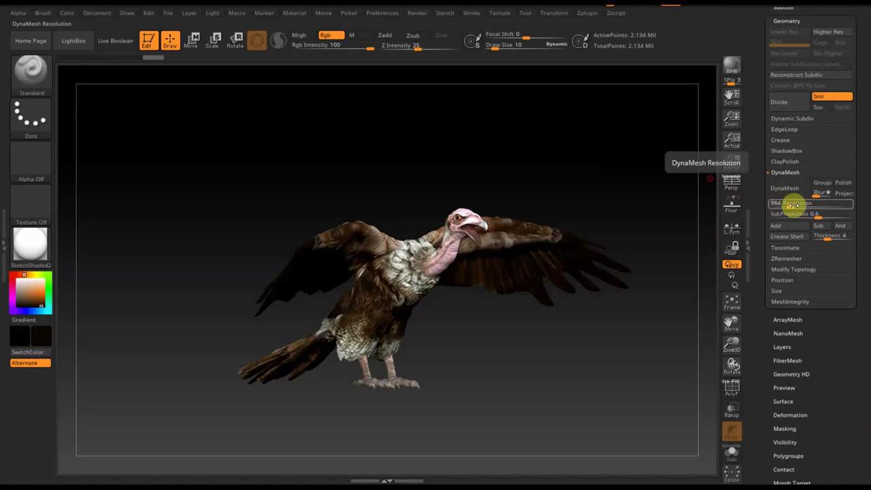
click(787, 194)
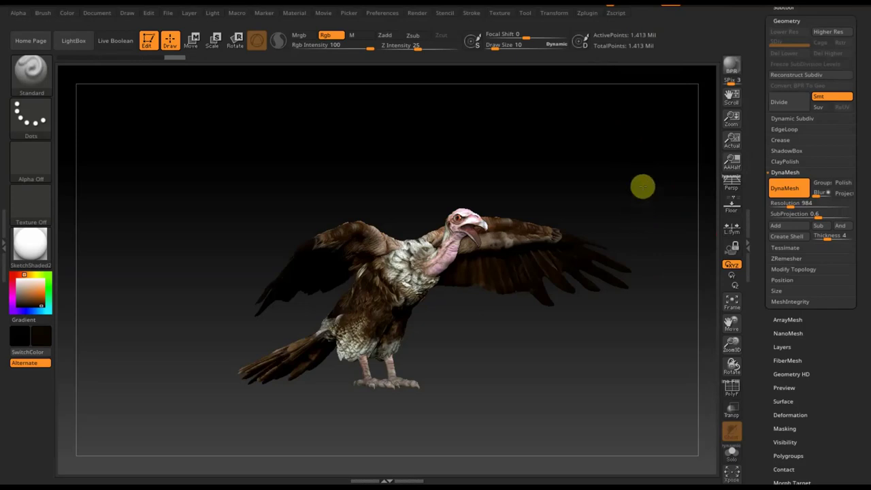
alt+drag(641, 186, 661, 229)
mouse_move(603, 387)
alt+mouse_down()
mouse_move(523, 396)
mouse_move(565, 338)
alt+mouse_up()
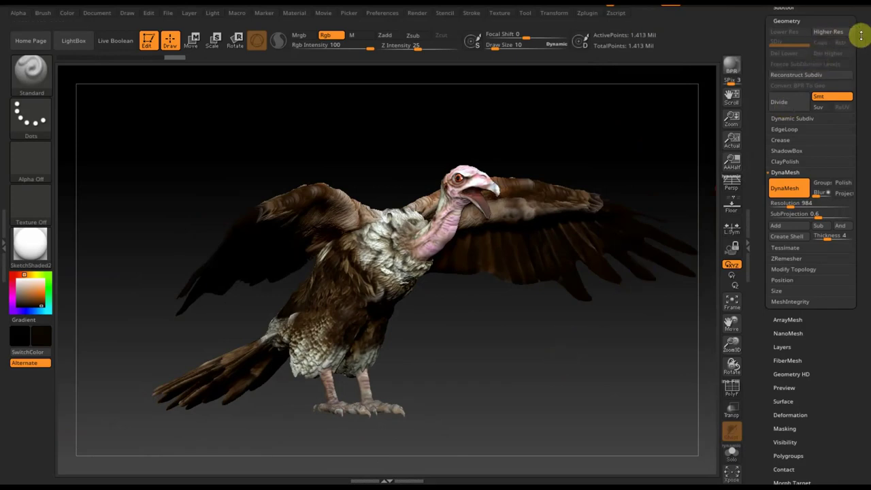
scroll(862, 35, up, 1)
click(783, 24)
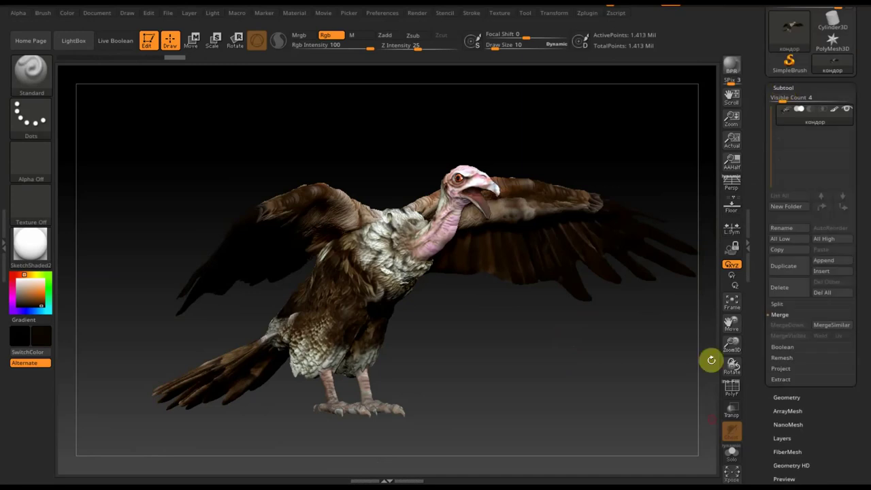
click(731, 391)
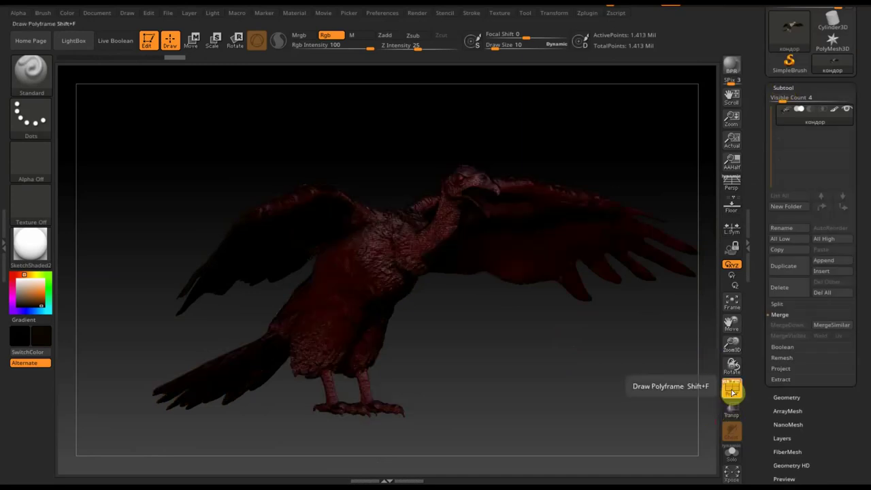
click(732, 391)
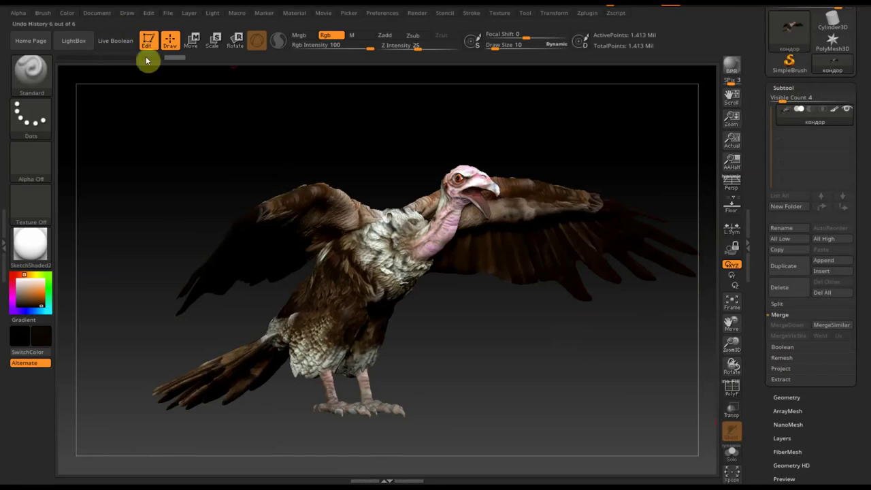
Lighten the document background with the Back Range and Center gradient sliders.
click(97, 13)
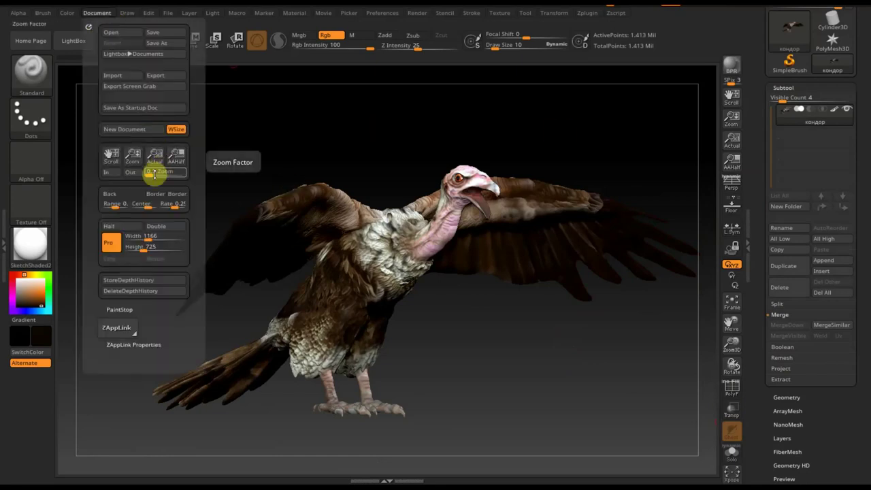
drag(146, 206, 139, 206)
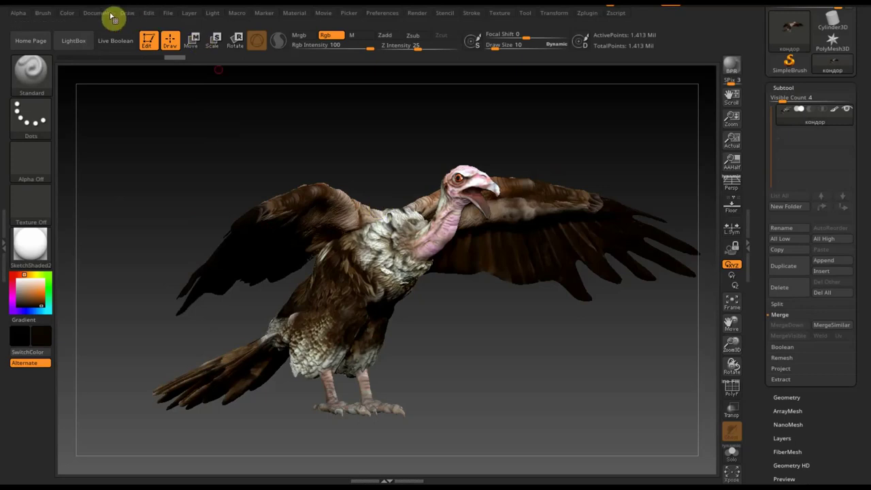
click(107, 14)
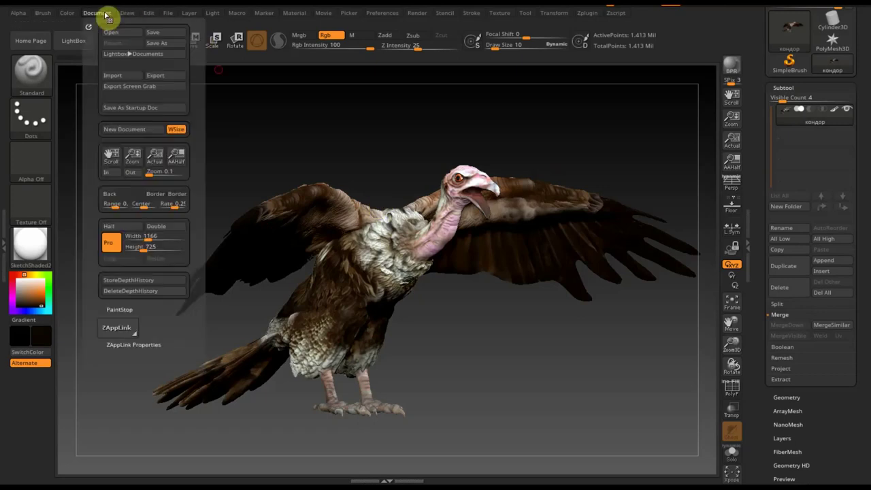
drag(142, 203, 140, 209)
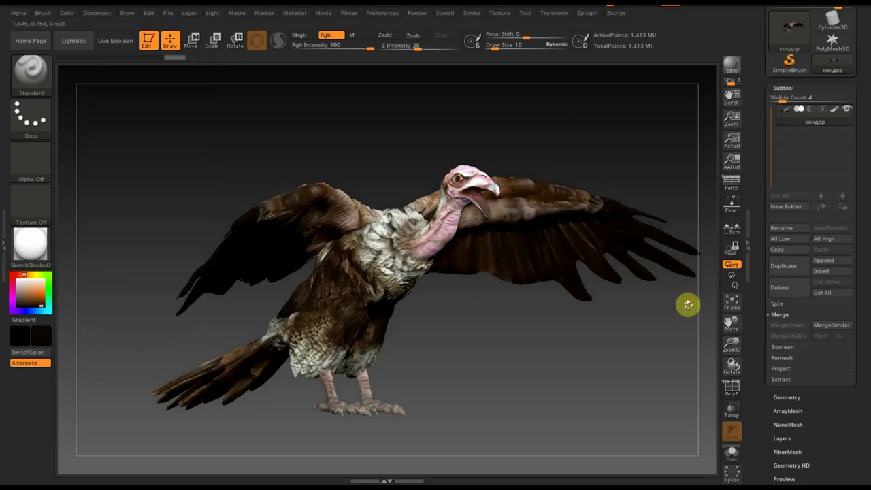
Duplicate the vulture subtool and enable DynaMesh on the copy.
click(787, 267)
click(789, 398)
click(798, 270)
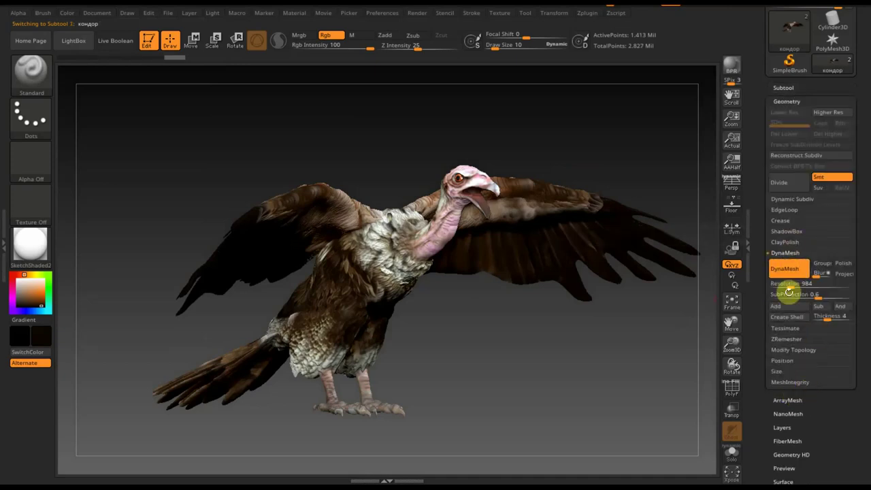
mouse_move(606, 370)
mouse_down()
mouse_move(582, 372)
mouse_move(433, 322)
mouse_up()
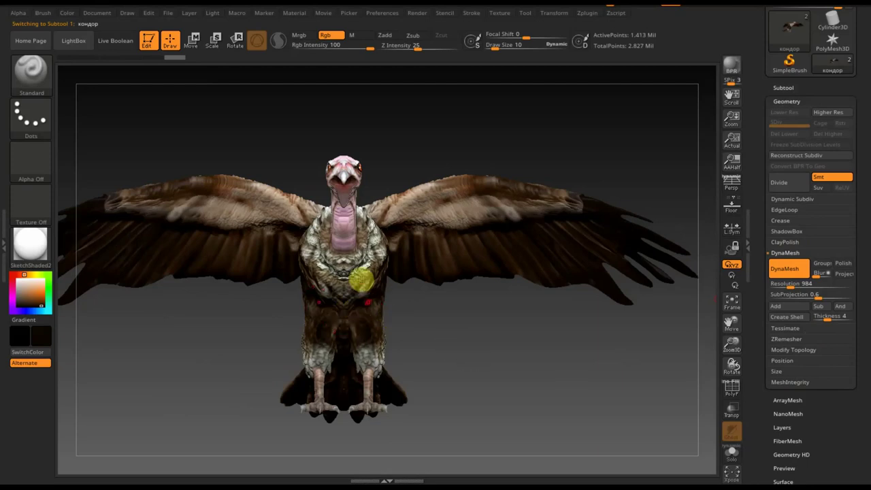
Frame the whole vulture and bring up the ZRemesher settings.
scroll(533, 408, up, 5)
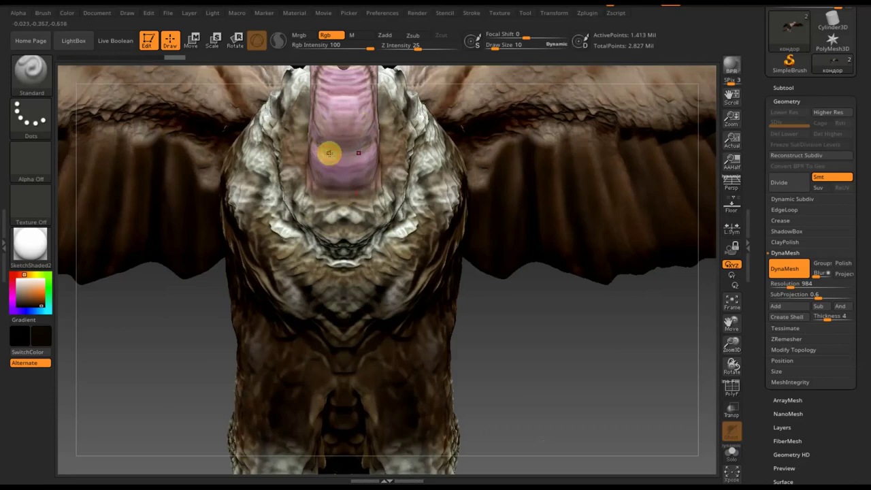
key(f)
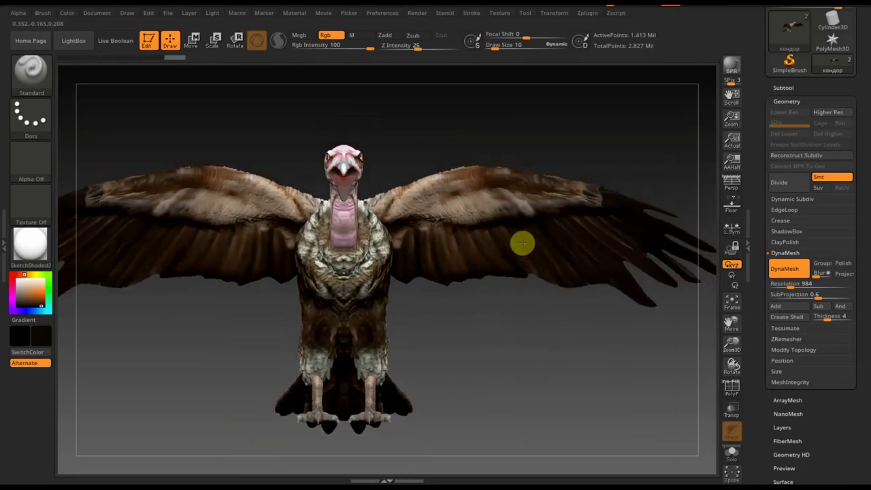
scroll(509, 327, down, 1)
scroll(503, 310, down, 1)
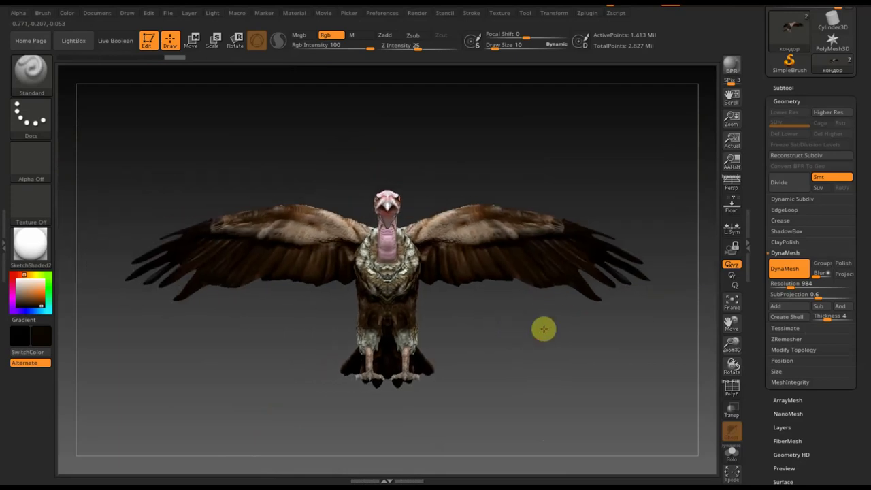
click(787, 339)
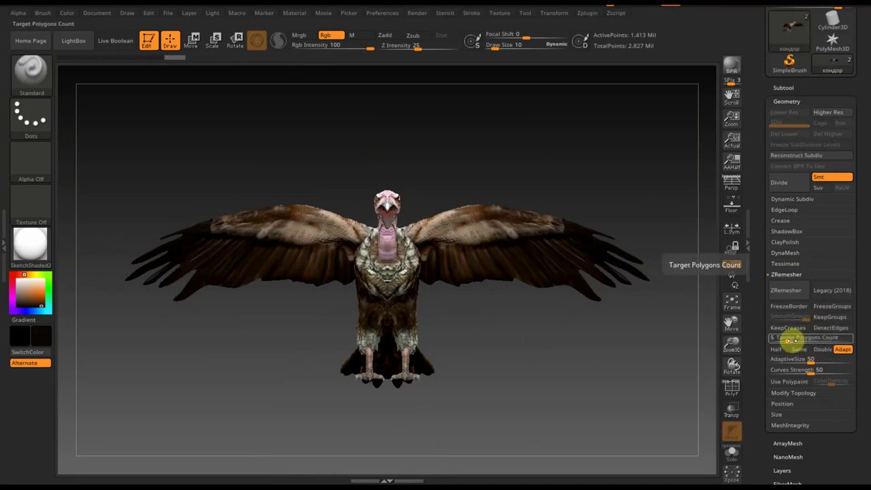
Run ZRemesher on the vulture with Target Polygons Count 1.3518 and inspect the result.
drag(805, 339, 780, 345)
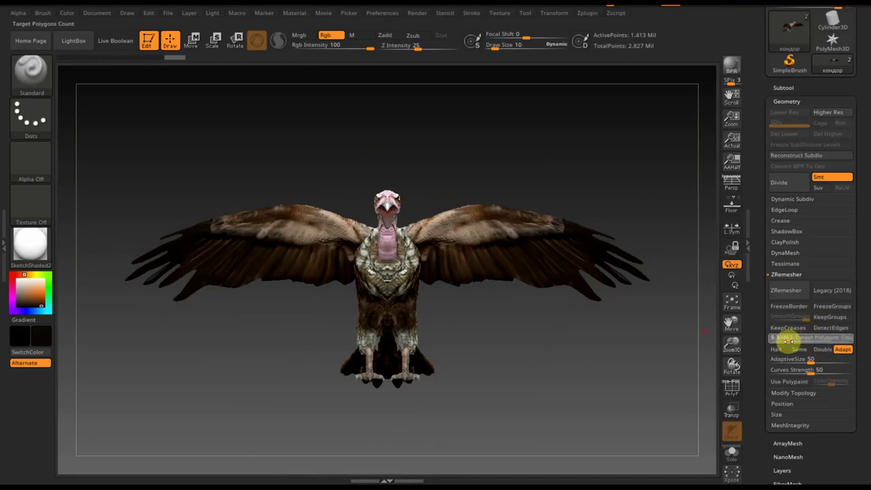
click(787, 290)
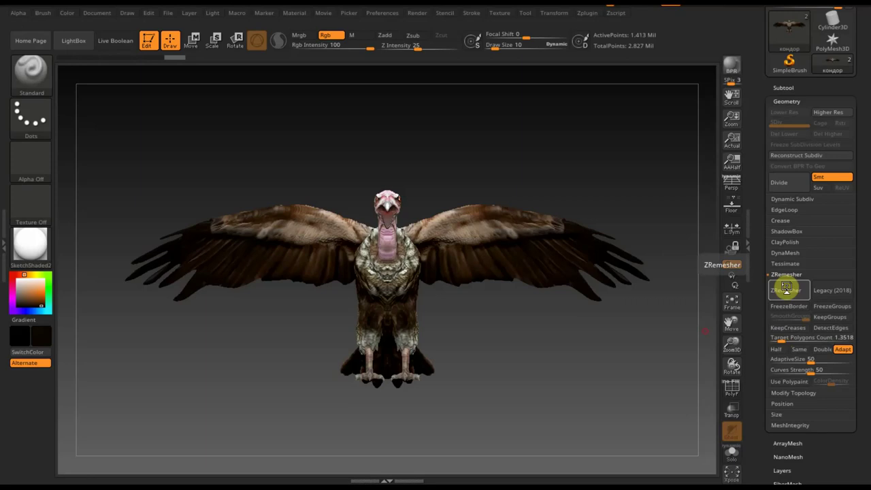
click(785, 288)
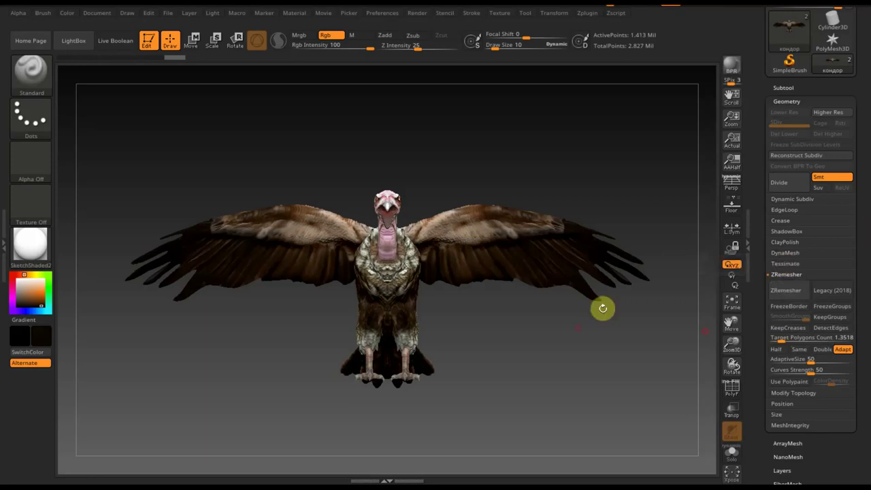
mouse_move(551, 404)
mouse_down()
mouse_move(563, 398)
mouse_move(546, 396)
mouse_up()
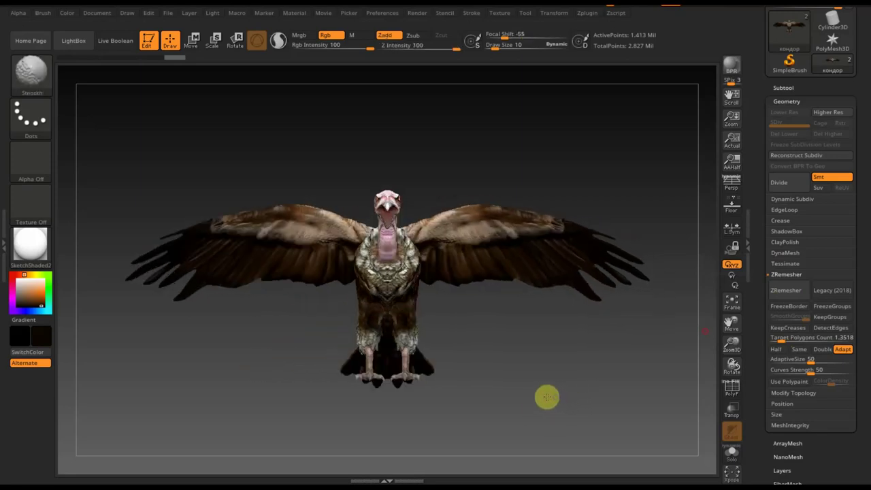
click(783, 88)
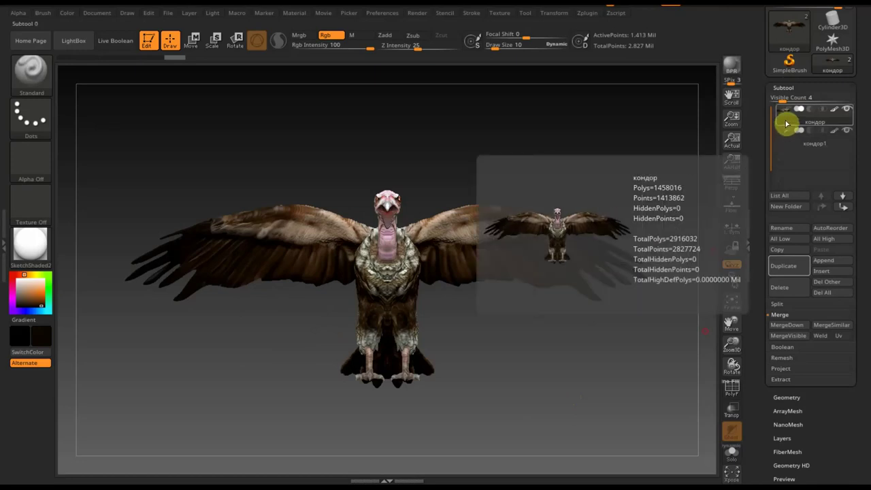
Delete the original кондор subtool, confirming with OK, and check the remaining vulture.
click(783, 286)
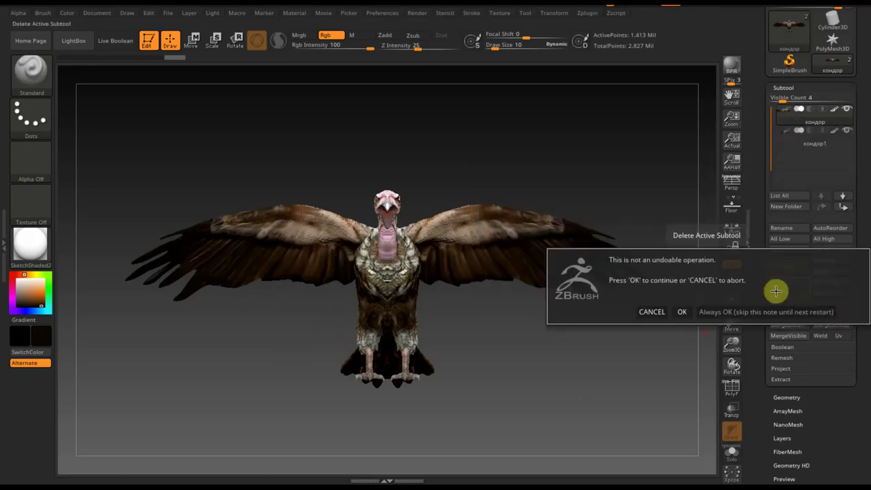
click(699, 311)
shift+drag(618, 329, 649, 341)
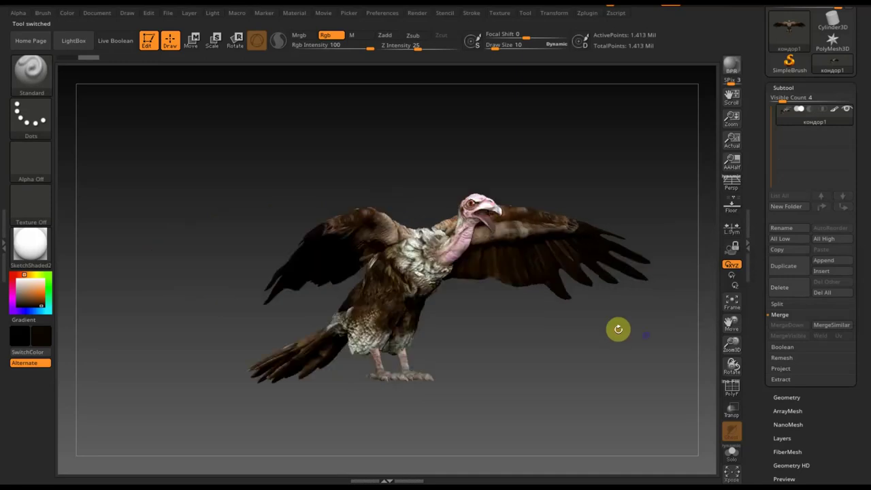
alt+drag(591, 356, 647, 461)
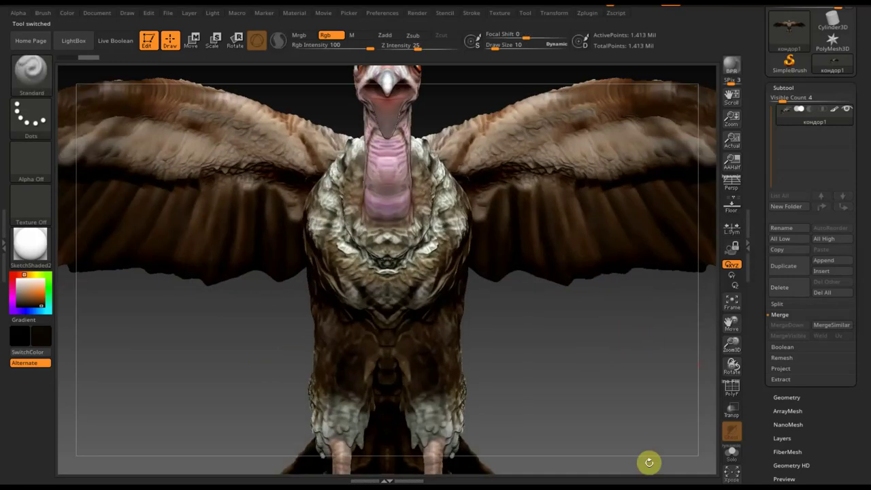
Duplicate кондор1 to create the кондор2 subtool.
click(783, 266)
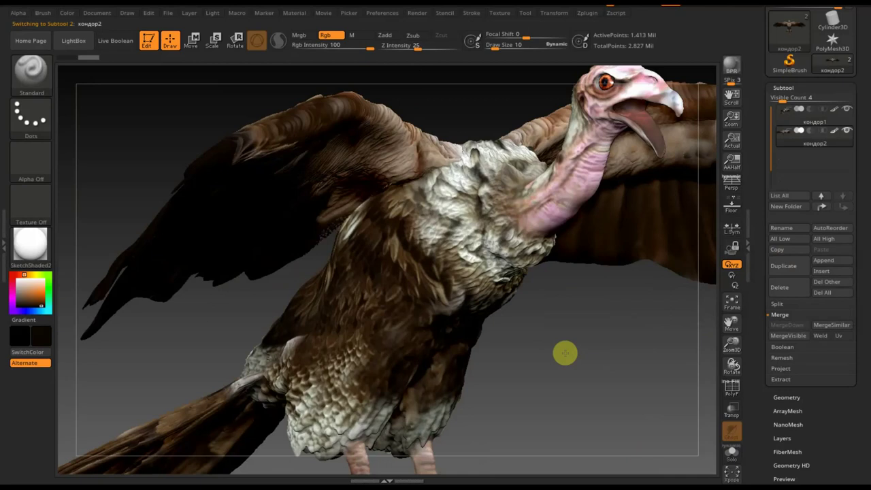
drag(564, 353, 619, 375)
alt+drag(633, 357, 627, 355)
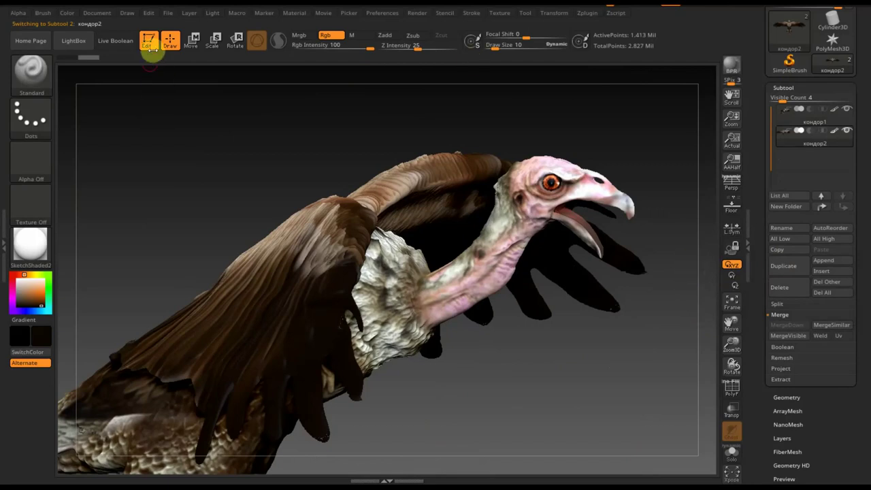
click(168, 13)
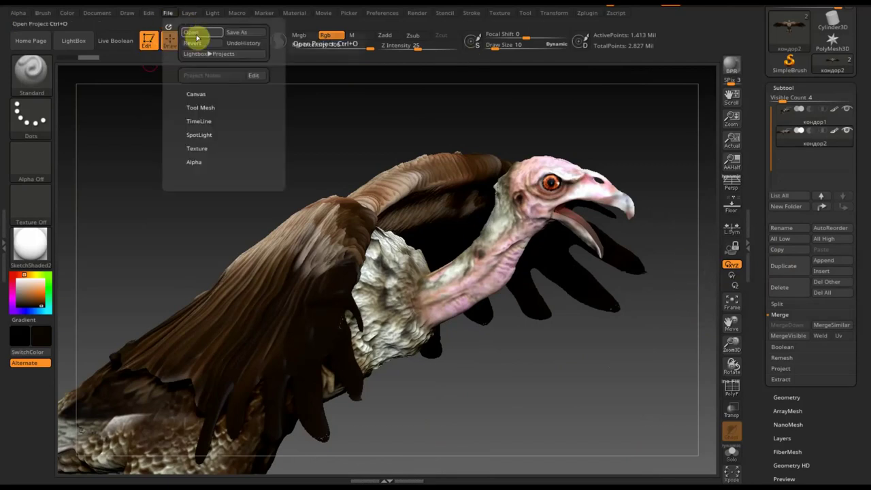
Open the QS_19 project from the Desktop, discarding unsaved changes to the current project.
click(191, 32)
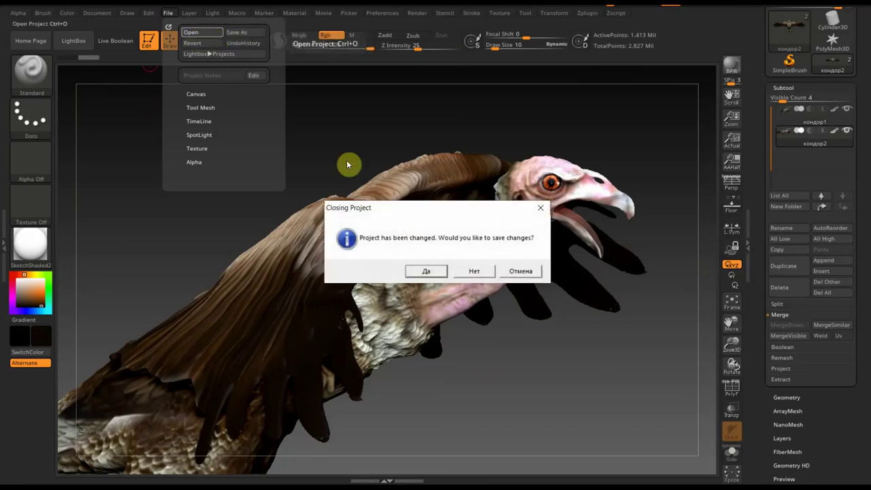
click(474, 272)
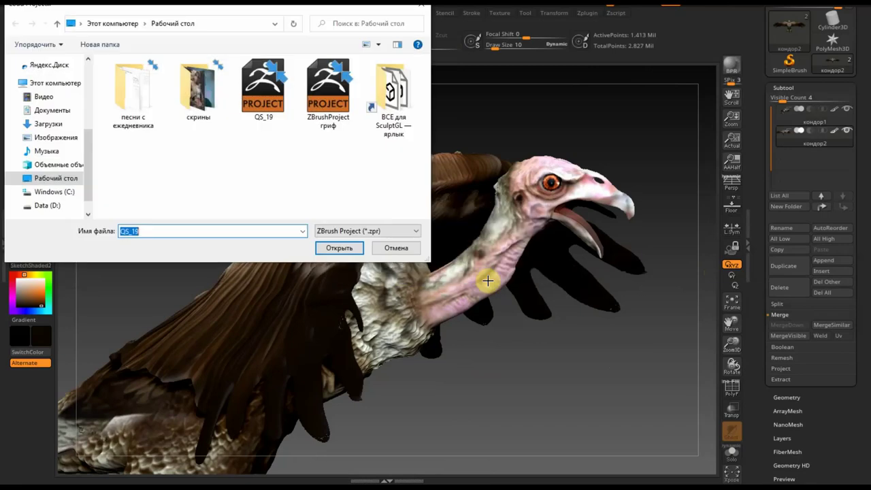
click(339, 247)
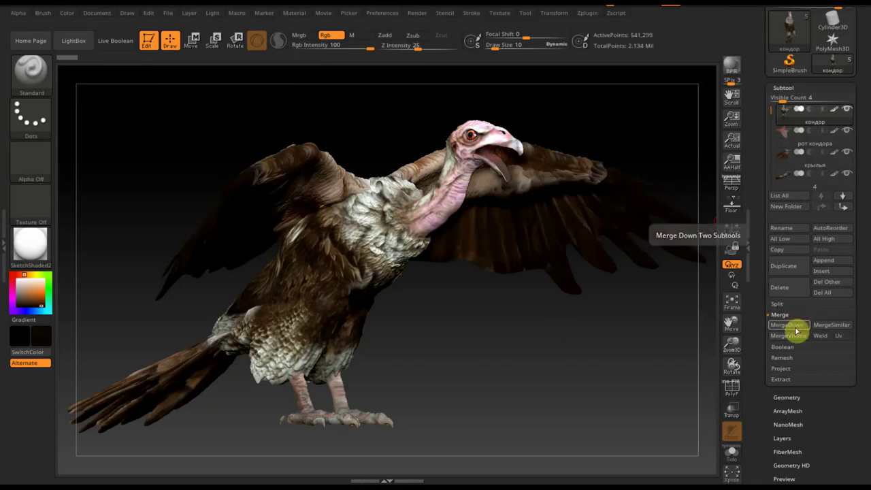
Merge Down twice to combine the vulture parts into кондор, and hide PM3D_Sphere3D1.
click(789, 324)
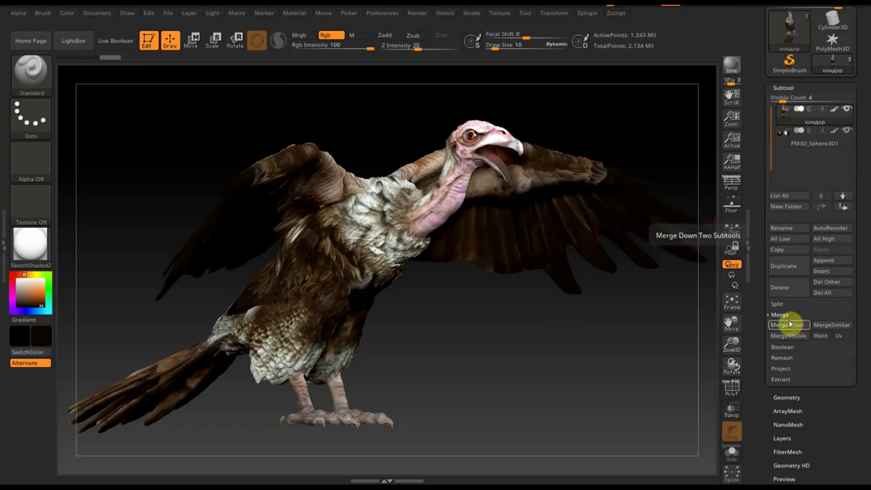
click(789, 324)
click(848, 133)
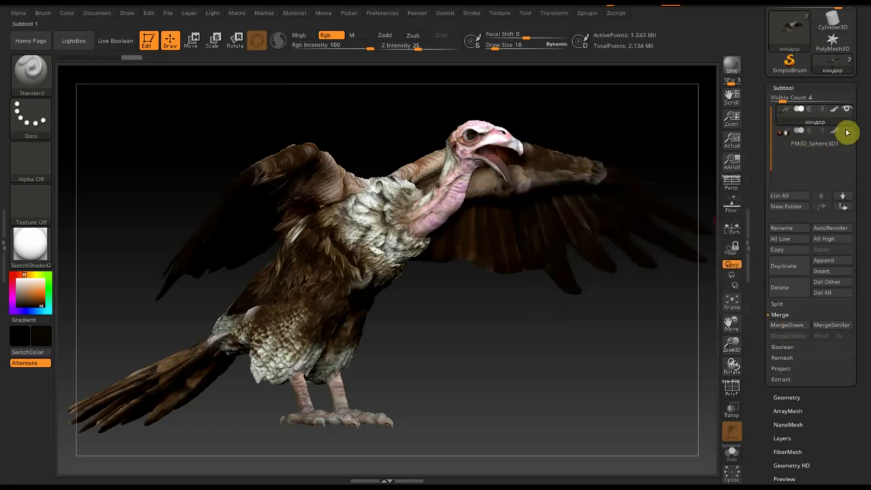
mouse_move(562, 338)
mouse_down()
mouse_move(582, 342)
mouse_move(546, 356)
mouse_up()
Rebuild кондор as a DynaMesh at resolution 984 and show its PolyF wireframe.
click(786, 397)
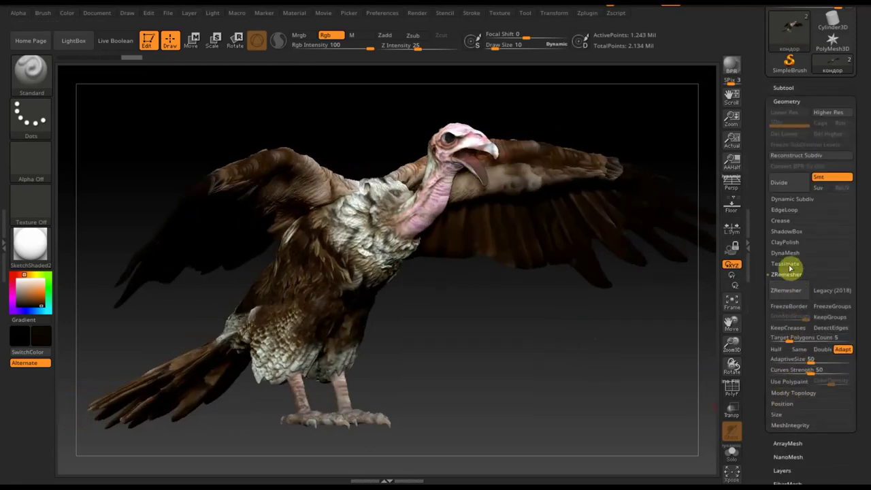
click(787, 255)
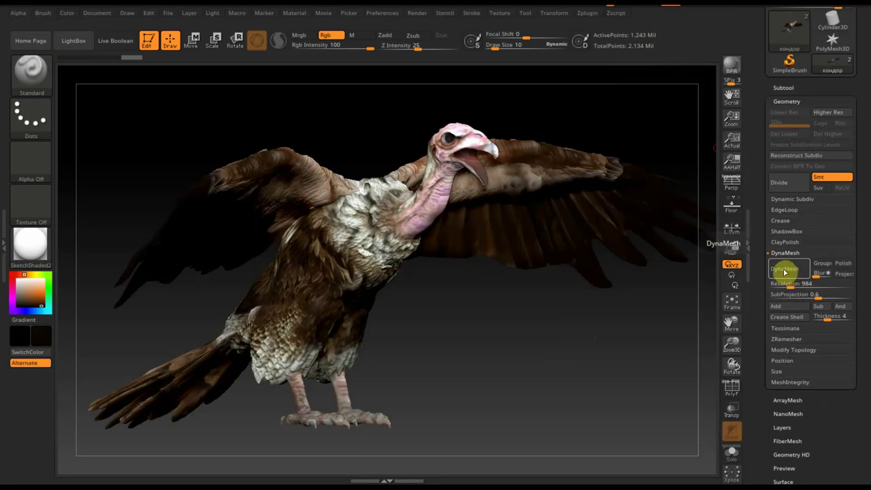
click(784, 272)
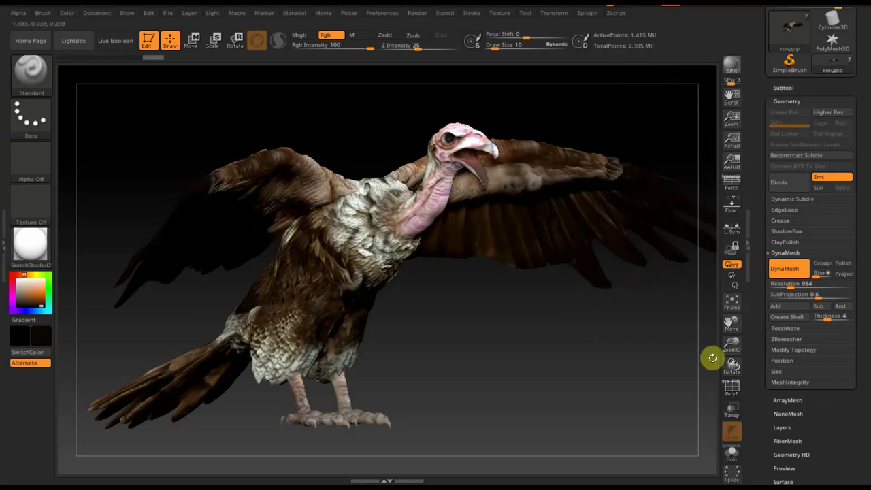
click(730, 386)
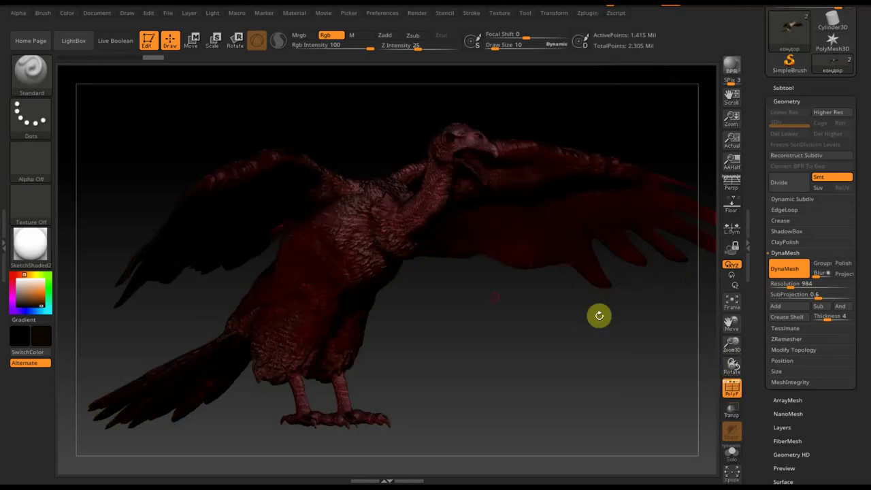
mouse_move(481, 313)
mouse_down()
mouse_move(515, 329)
mouse_move(408, 255)
mouse_up()
key(ctrl+shift)
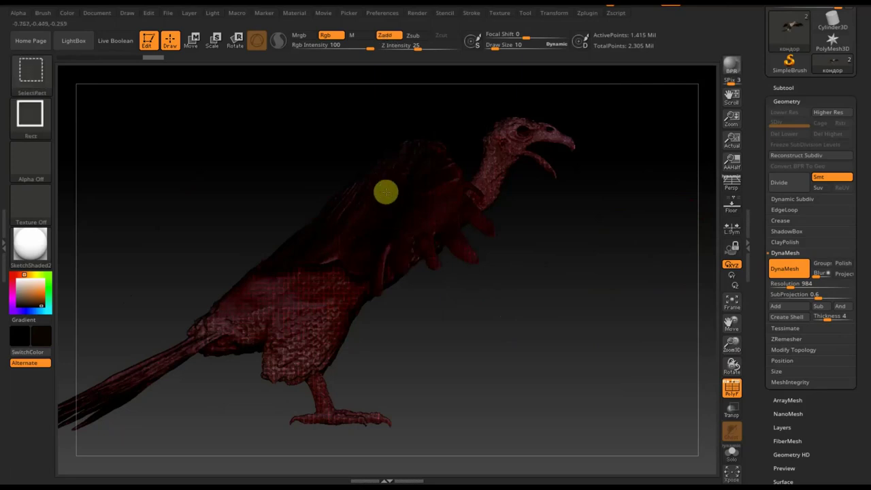
key(ctrl)
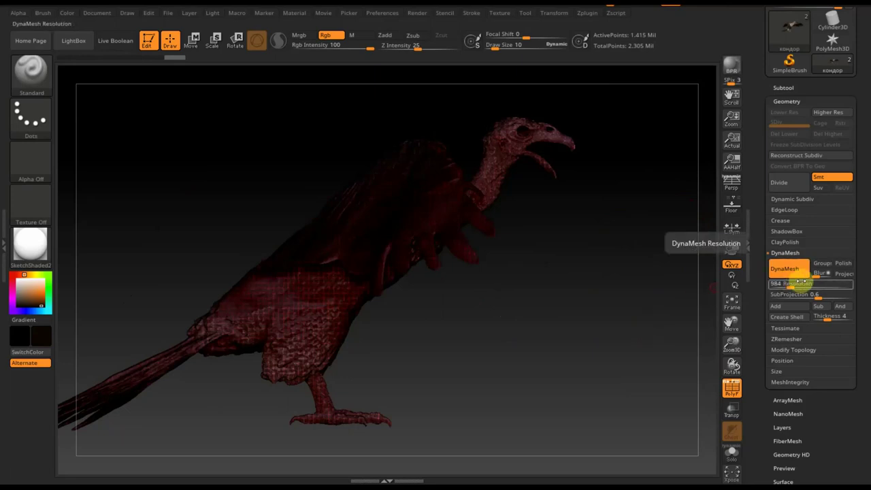
mouse_move(639, 251)
mouse_down()
mouse_move(606, 265)
mouse_move(651, 295)
mouse_up()
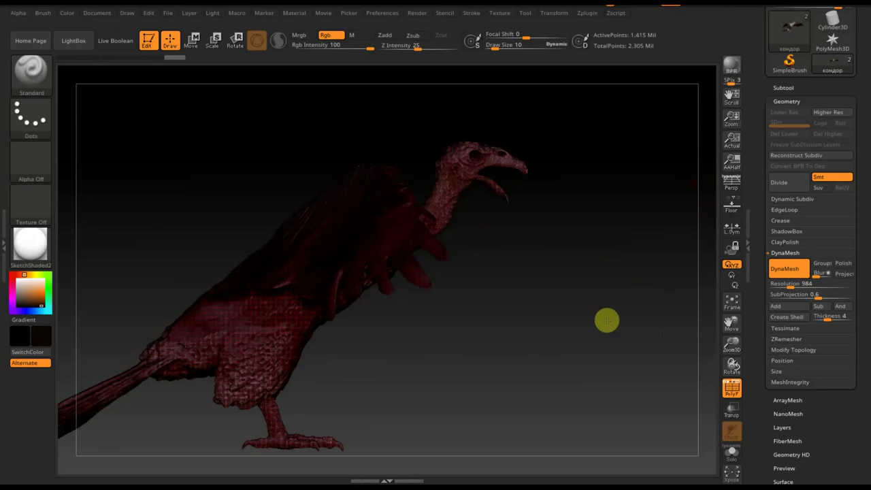
click(782, 88)
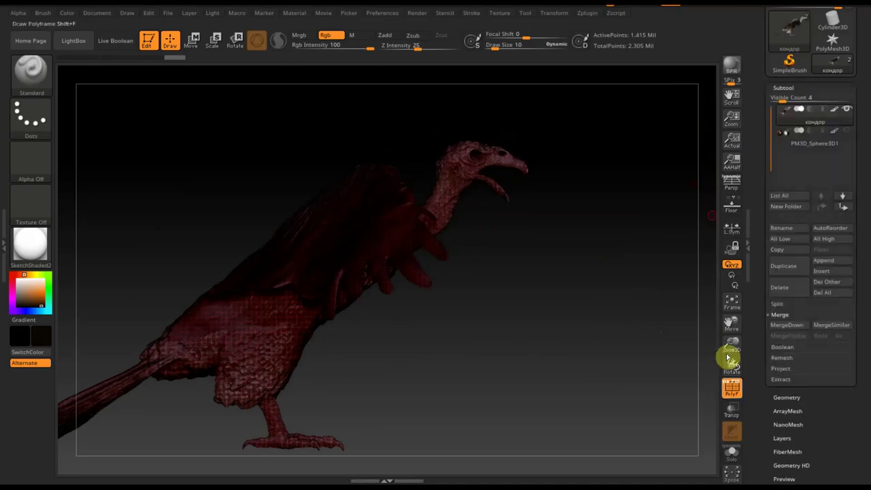
Turn off PolyF, duplicate кондор as кондор1, and reselect кондор.
click(731, 386)
drag(643, 306, 719, 292)
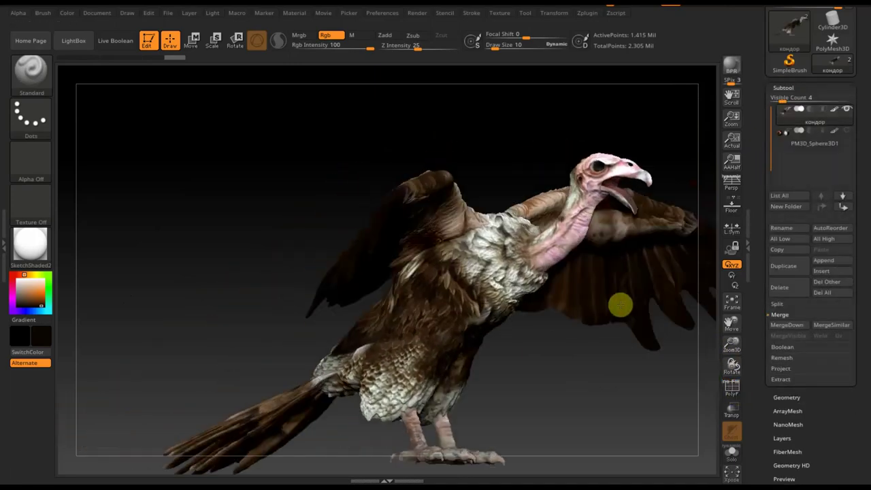
click(788, 265)
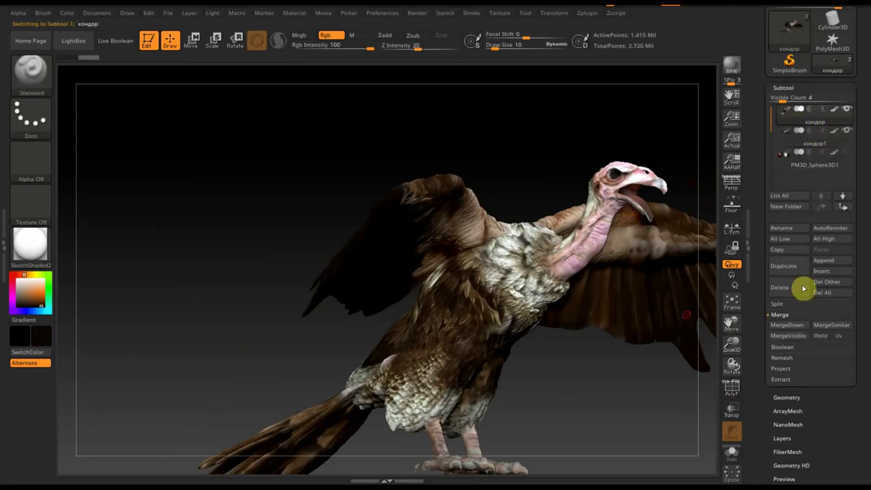
click(781, 114)
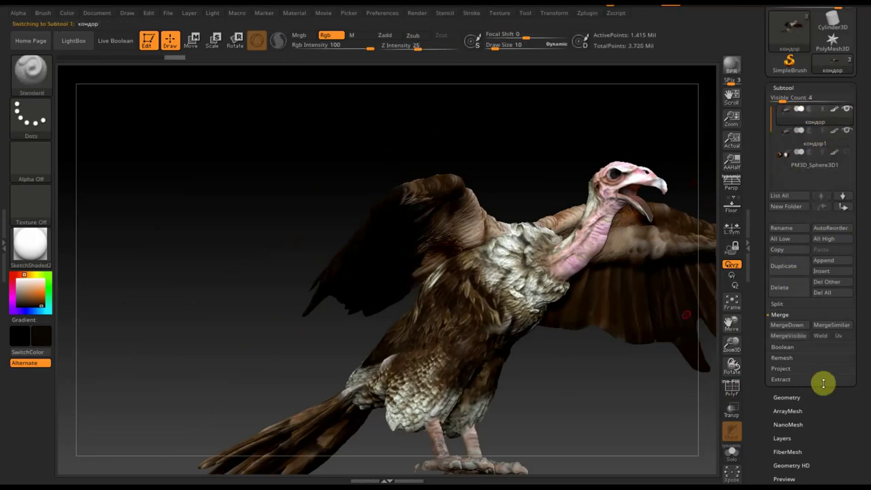
Lighten the canvas background gradient to a lighter grey with Document Range.
click(789, 397)
mouse_move(615, 404)
mouse_down()
mouse_move(318, 343)
mouse_move(311, 249)
mouse_up()
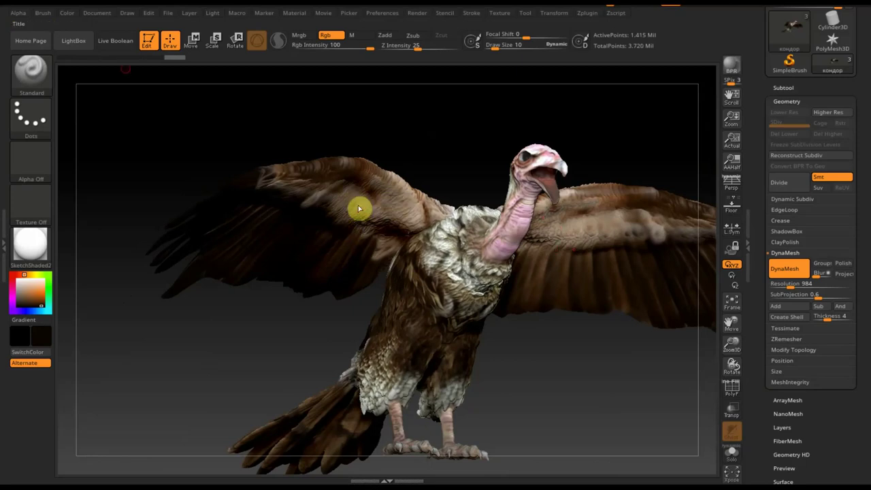
click(97, 13)
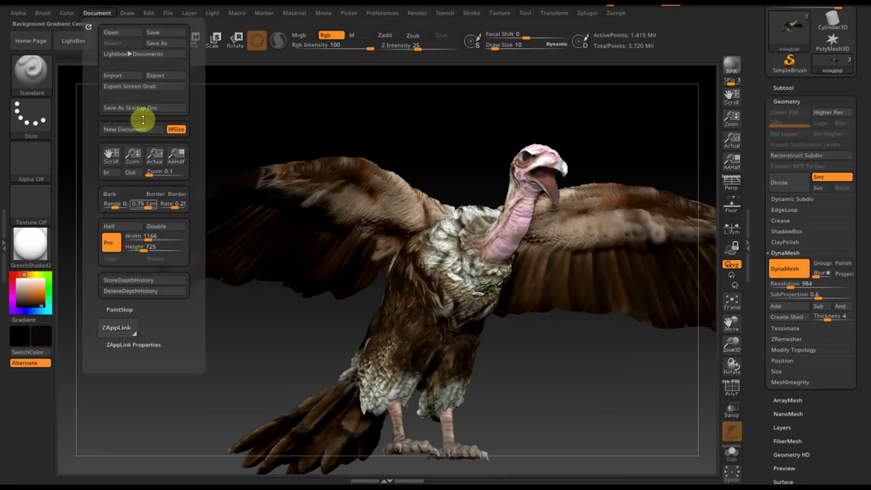
drag(151, 202, 137, 207)
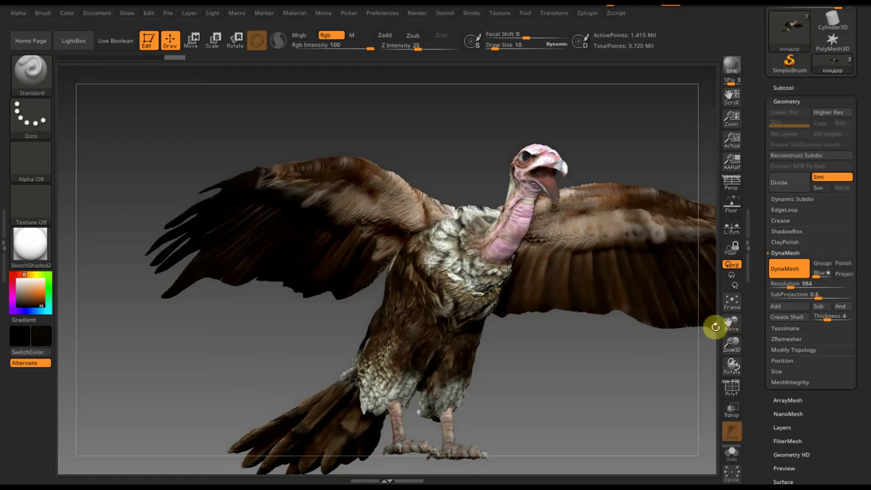
Set the ZRemesher target polygon count to 0.9011 and run the remesh.
click(787, 338)
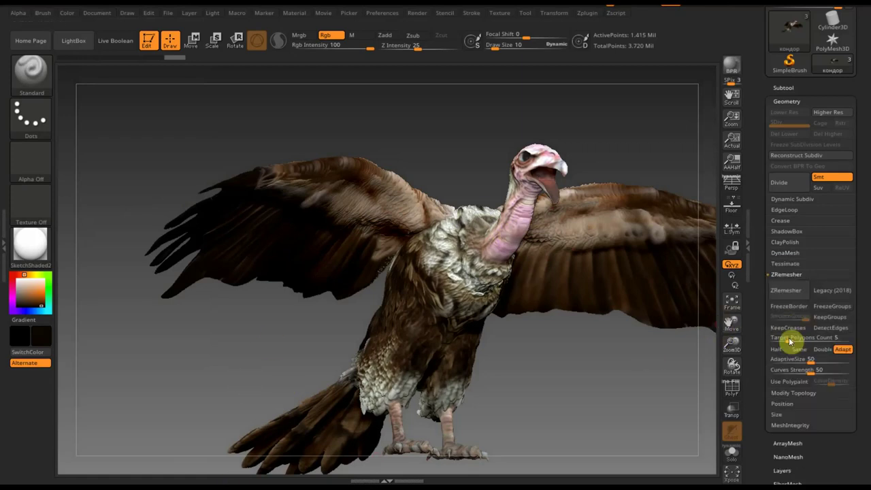
drag(787, 338, 782, 338)
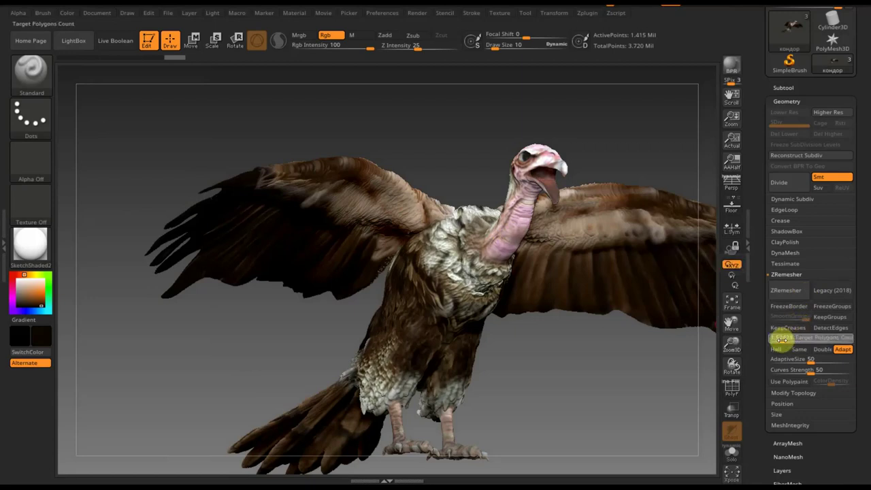
click(780, 338)
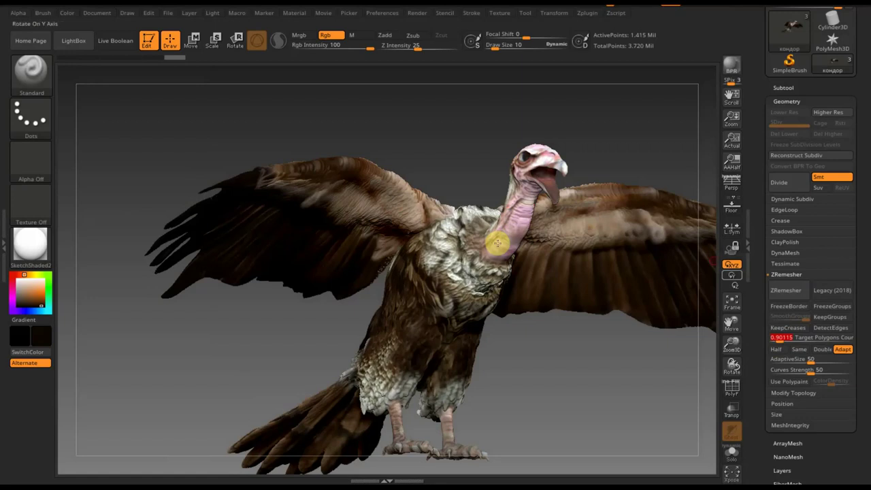
click(791, 292)
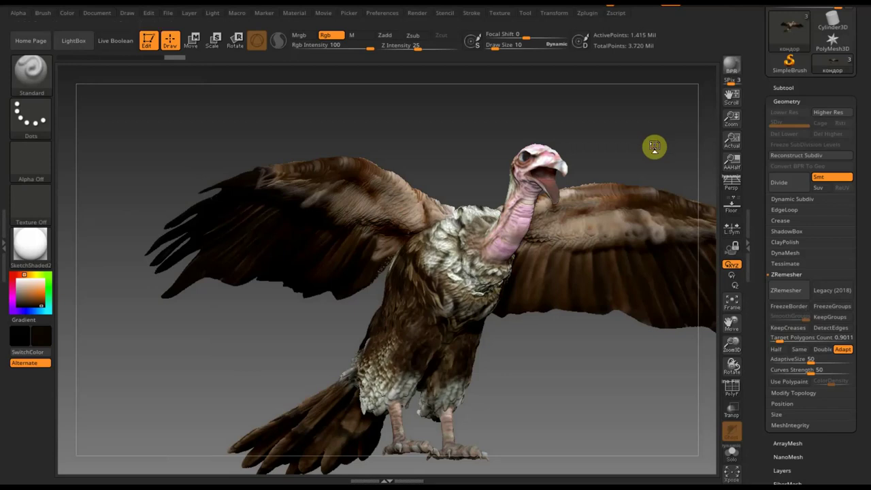
Enable ZRemesher Legacy (2018) and run the remesh again.
mouse_move(657, 135)
mouse_down()
mouse_move(643, 137)
mouse_move(658, 142)
mouse_up()
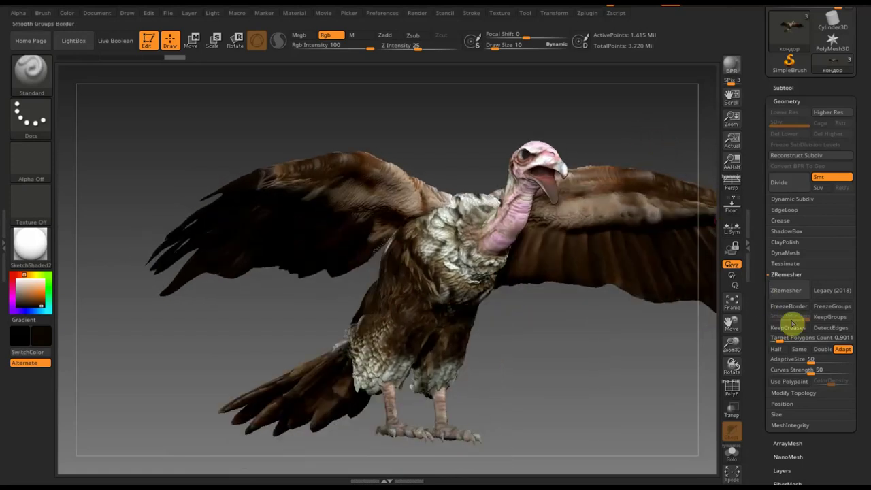
click(833, 295)
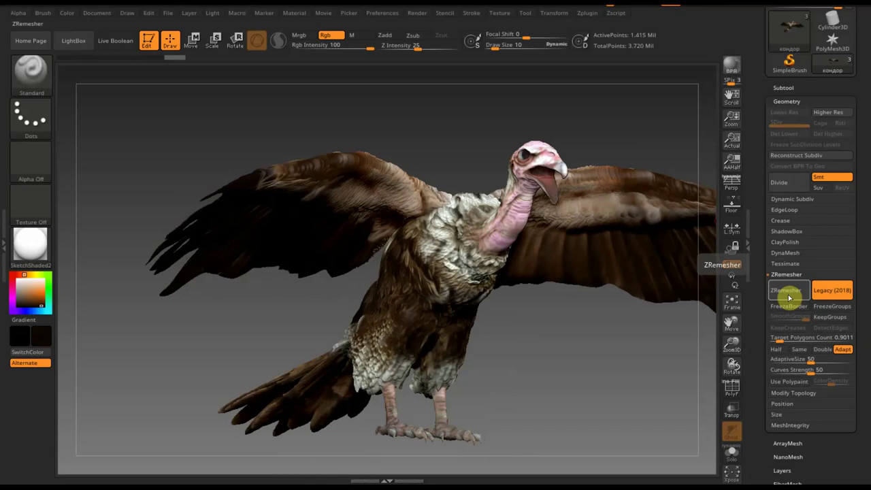
click(788, 292)
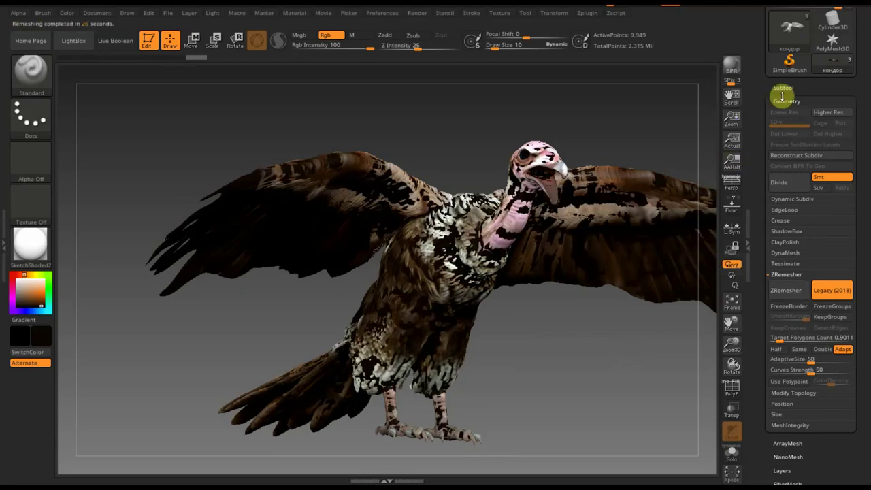
Hide the textured vulture subtool so the 9,949-point remesh shows alone.
click(782, 90)
click(849, 132)
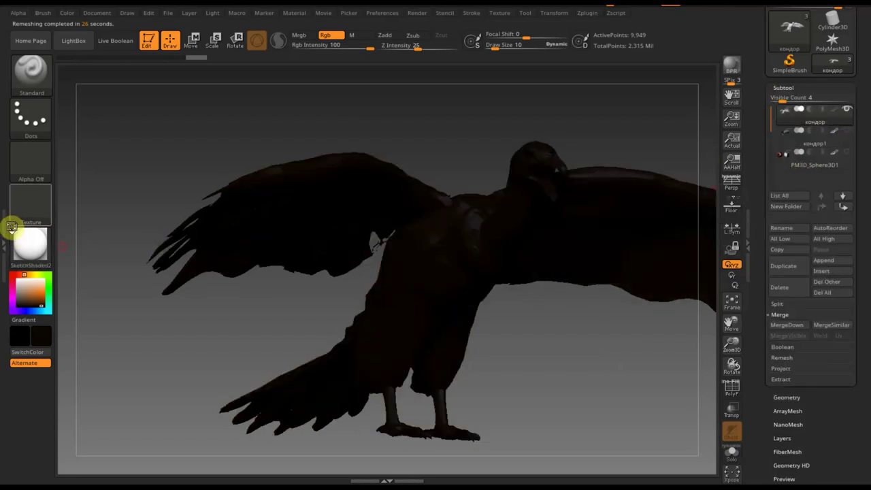
Render the remeshed vulture in near-white and zoom in on its body from above.
click(16, 277)
mouse_move(574, 383)
mouse_down()
mouse_move(599, 385)
mouse_move(532, 380)
mouse_move(476, 408)
mouse_move(521, 479)
mouse_move(500, 466)
mouse_up()
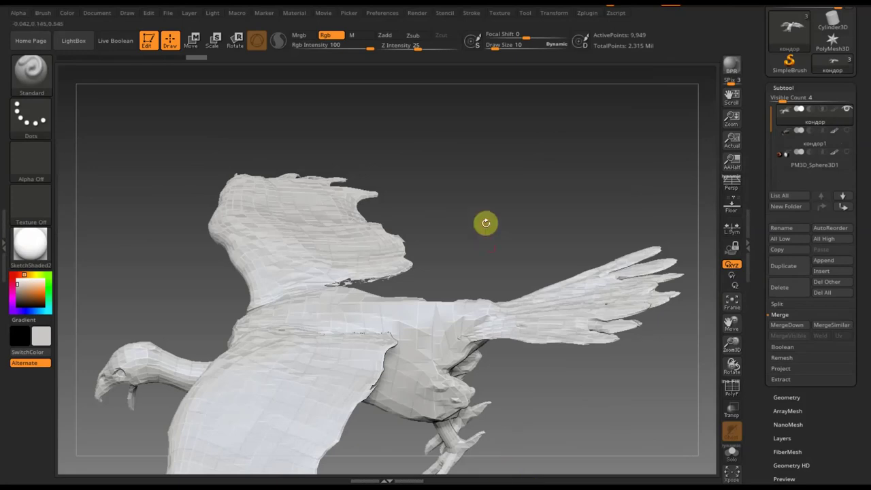
mouse_move(488, 210)
alt+mouse_down()
mouse_move(512, 249)
mouse_move(571, 263)
mouse_move(527, 217)
mouse_move(543, 233)
mouse_move(266, 281)
mouse_move(446, 279)
mouse_move(443, 270)
mouse_move(460, 256)
mouse_move(431, 290)
mouse_move(442, 284)
alt+mouse_up()
Trial-smooth the jagged edge at Draw Size 42, undo it, and attempt to delete the subtool.
mouse_move(485, 48)
mouse_down()
mouse_move(501, 44)
mouse_move(501, 60)
mouse_up()
mouse_move(340, 320)
shift+mouse_down()
mouse_move(268, 344)
mouse_move(229, 344)
shift+mouse_up()
drag(426, 329, 388, 309)
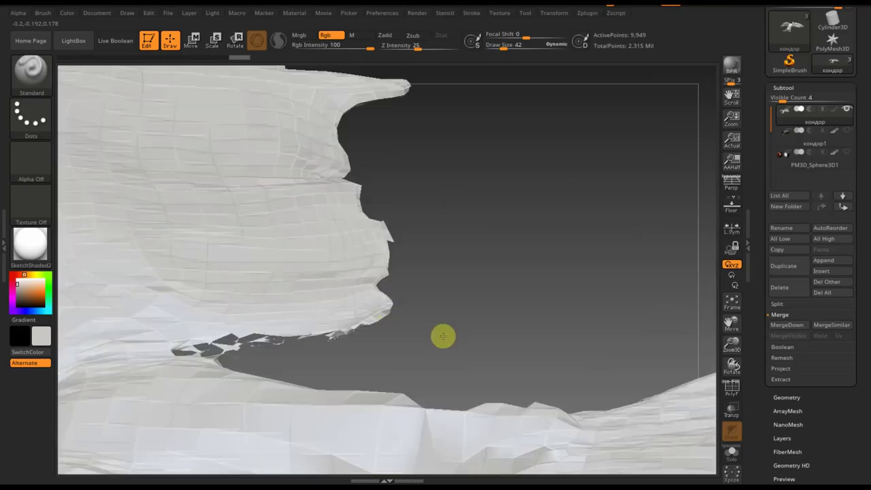
mouse_move(442, 336)
mouse_down()
mouse_move(366, 275)
mouse_move(494, 303)
mouse_move(497, 291)
mouse_move(490, 293)
mouse_up()
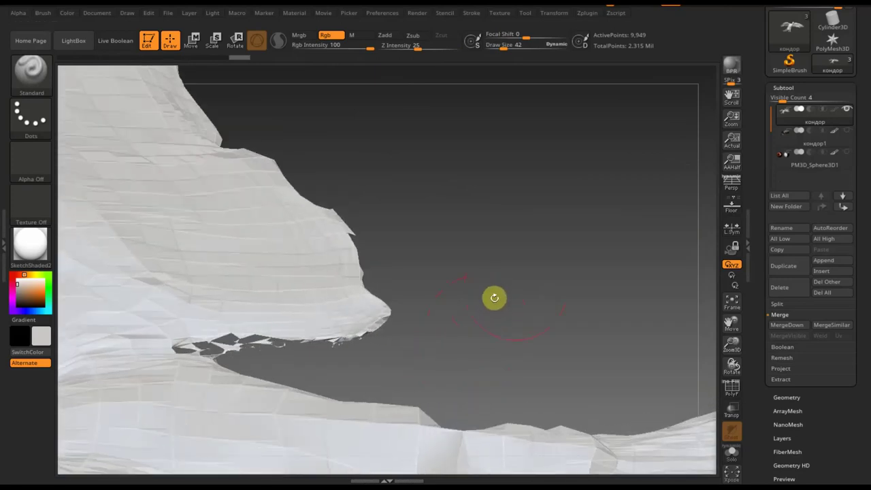
key(ctrl+z)
key(ctrl+z)
mouse_move(516, 287)
mouse_down()
mouse_move(428, 177)
mouse_move(426, 90)
mouse_move(454, 151)
mouse_move(465, 157)
mouse_move(462, 149)
mouse_move(453, 169)
mouse_move(470, 149)
mouse_move(515, 268)
mouse_move(606, 233)
mouse_move(564, 208)
mouse_up()
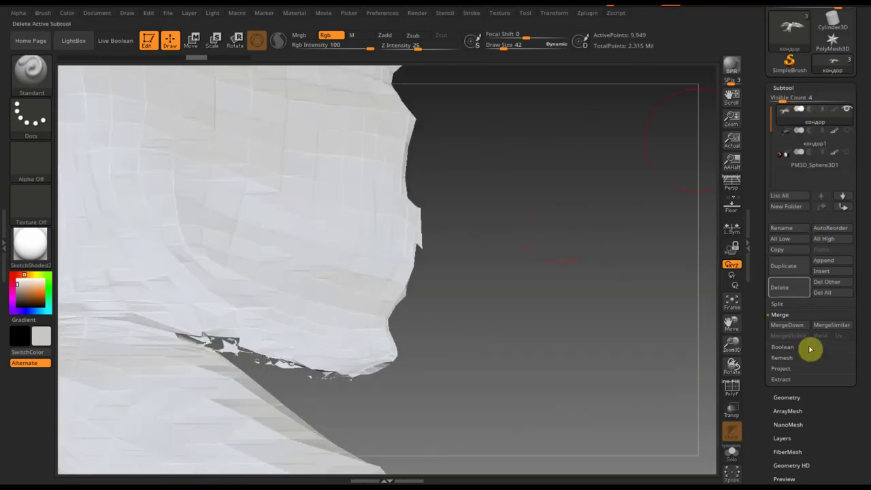
click(788, 289)
Cancel the deletion and smooth the textured vulture's ragged wing edge at Draw Size 19.
key(Escape)
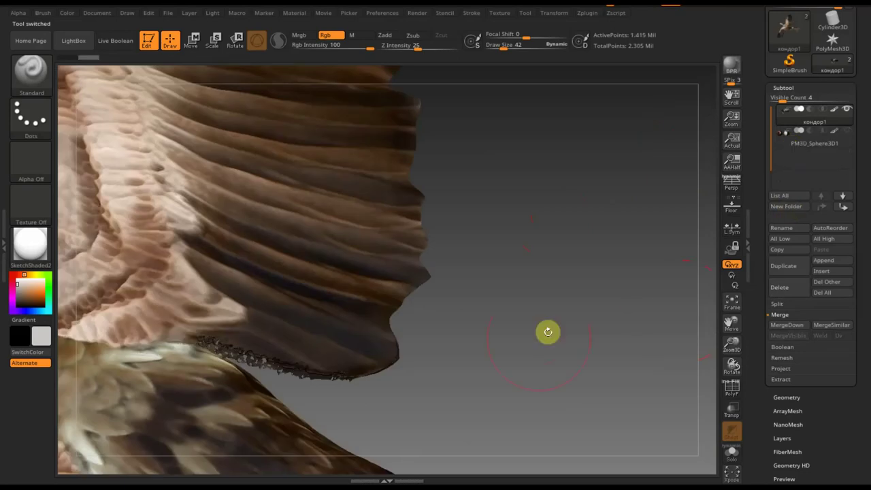
mouse_move(548, 330)
mouse_down()
mouse_move(534, 336)
mouse_move(558, 352)
mouse_up()
drag(514, 52, 498, 49)
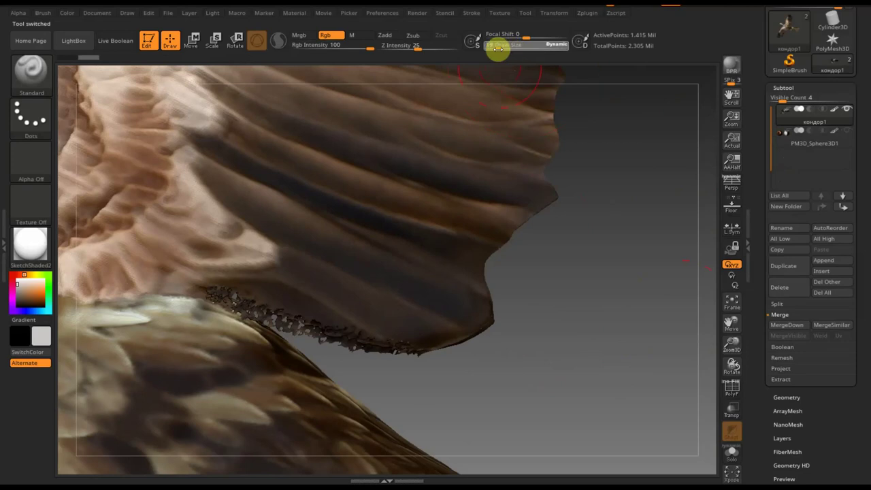
mouse_move(239, 305)
shift+mouse_down()
mouse_move(285, 322)
mouse_move(394, 297)
mouse_move(379, 309)
mouse_move(188, 111)
shift+mouse_up()
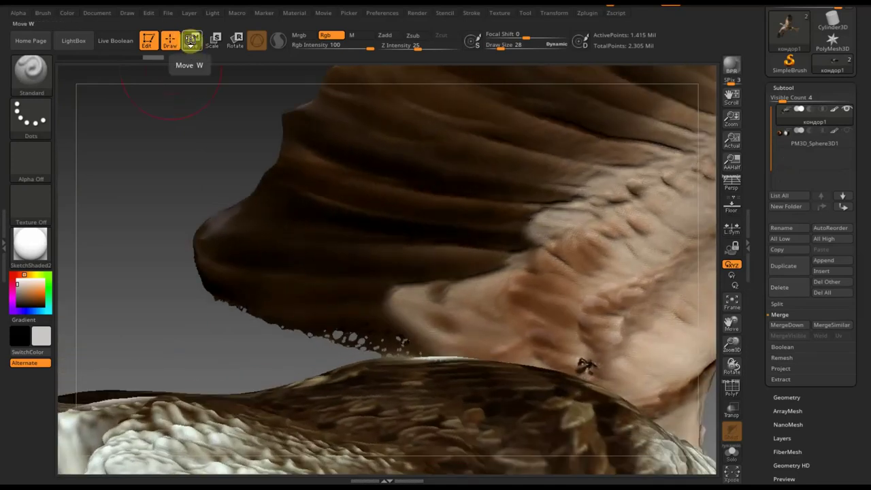
click(38, 78)
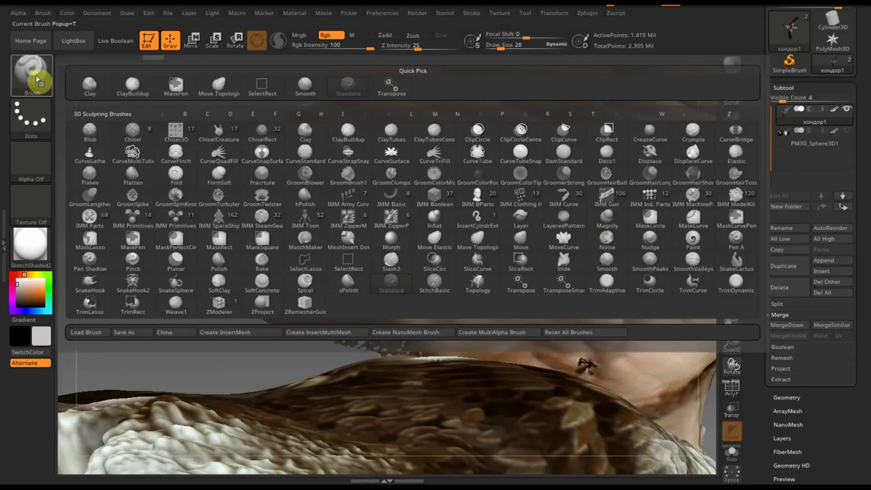
Choose the ClayBuildup brush, enable BackfaceMask auto-masking, and set Draw Size to 17.
click(135, 85)
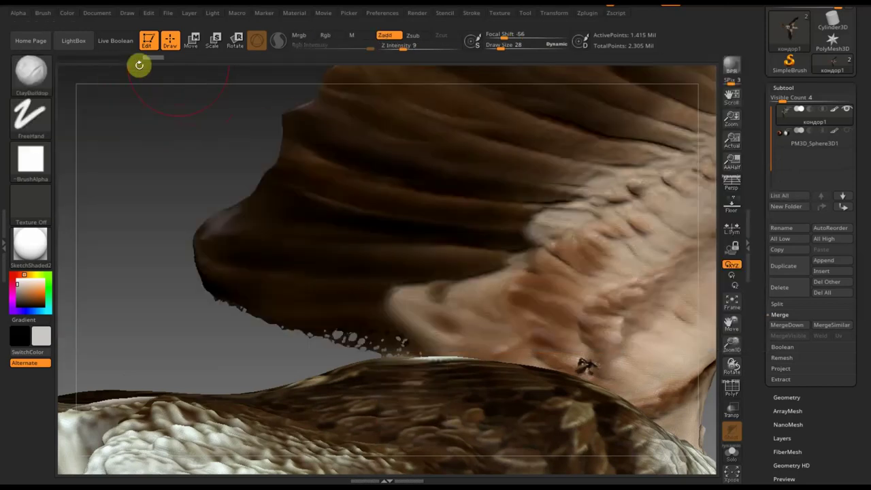
click(43, 15)
scroll(136, 223, down, 5)
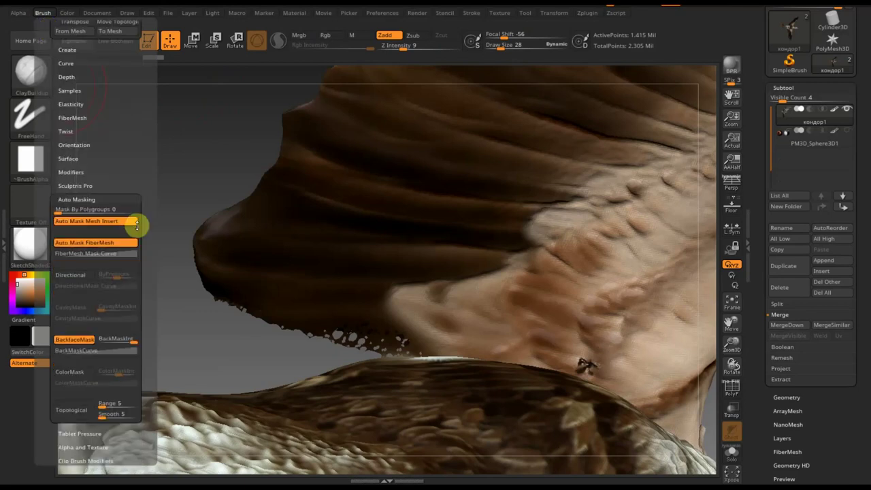
click(70, 339)
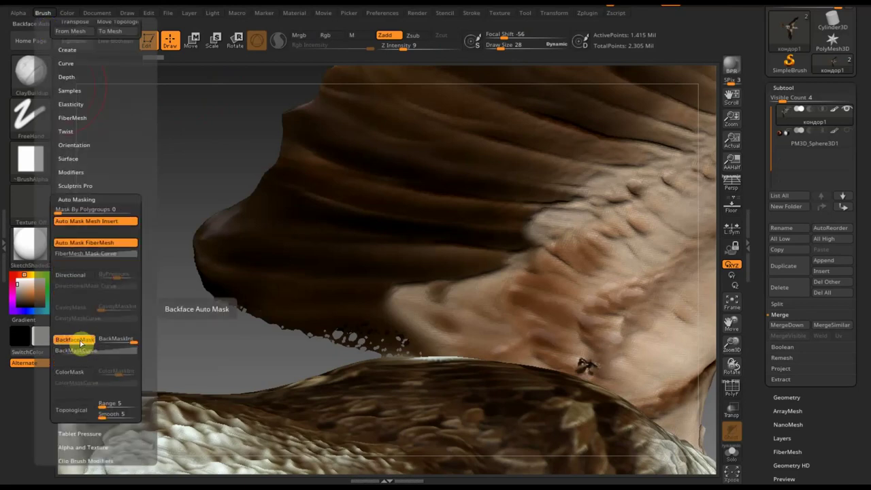
drag(500, 45, 499, 46)
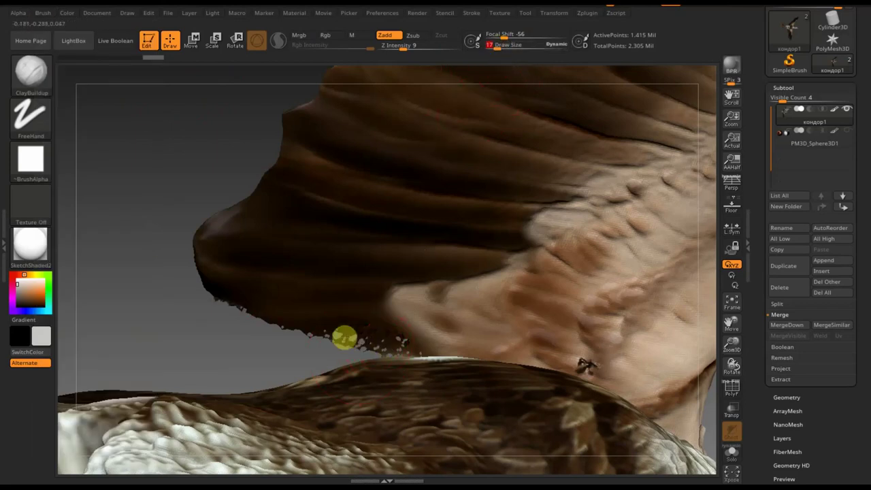
mouse_move(313, 342)
mouse_down()
mouse_move(292, 354)
mouse_move(297, 383)
mouse_move(330, 356)
mouse_up()
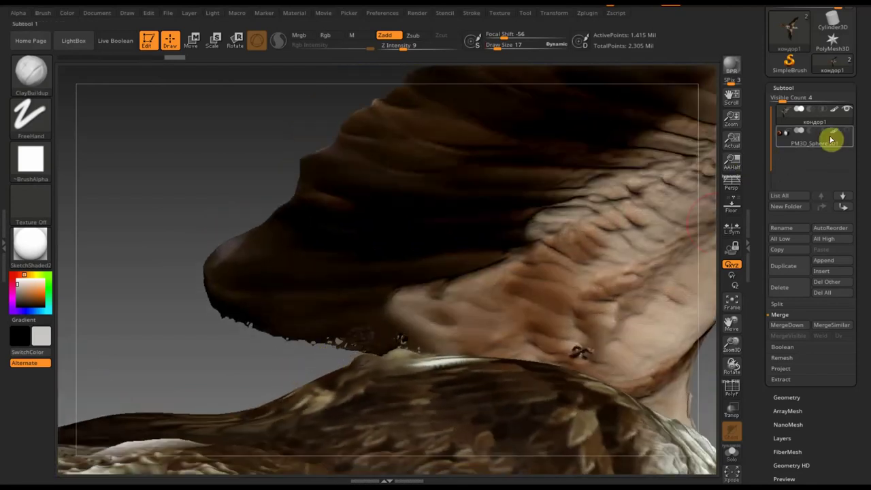
click(833, 114)
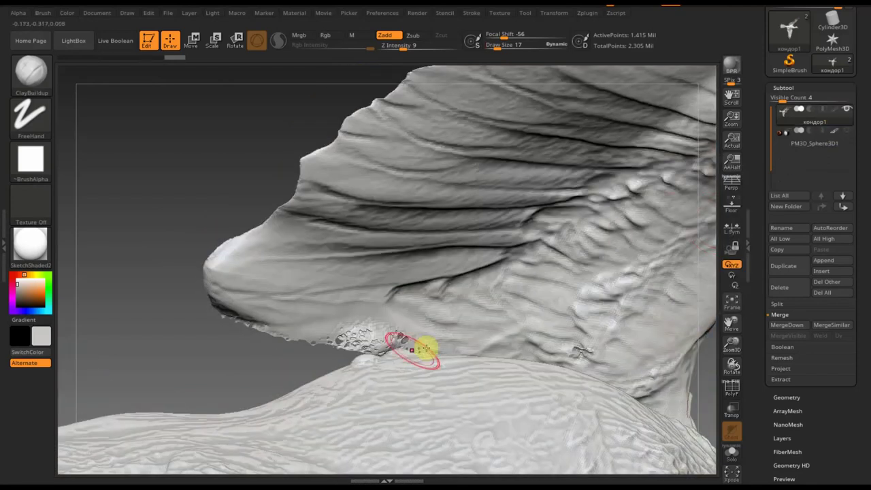
mouse_move(359, 346)
mouse_down()
mouse_move(217, 315)
mouse_move(249, 361)
mouse_move(291, 354)
mouse_up()
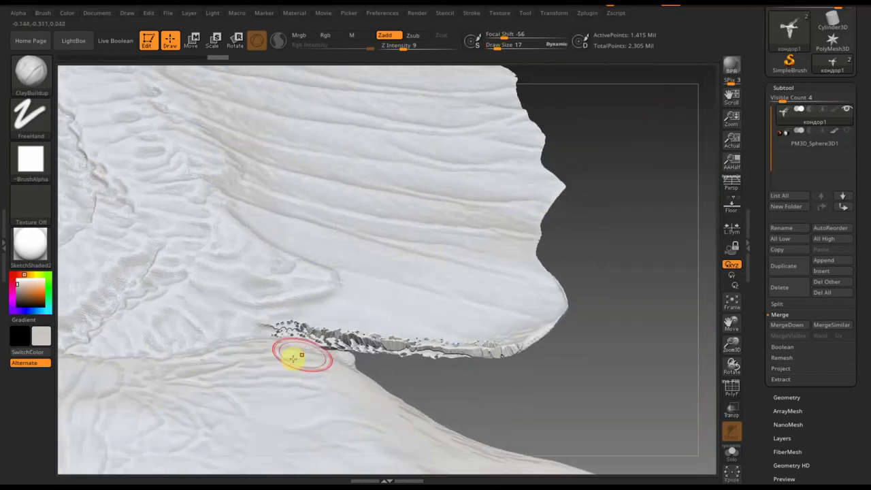
drag(351, 342, 320, 337)
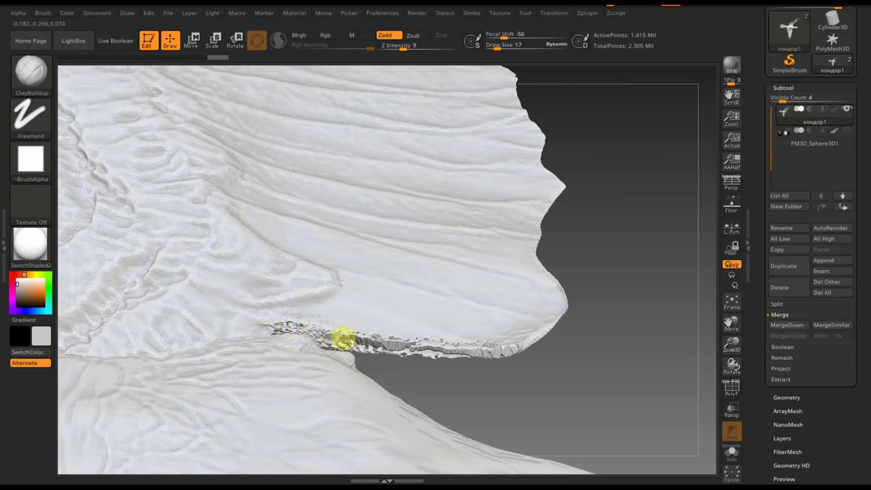
mouse_move(390, 343)
mouse_down()
mouse_move(342, 342)
mouse_move(540, 342)
mouse_move(505, 364)
mouse_move(578, 358)
mouse_move(499, 333)
mouse_up()
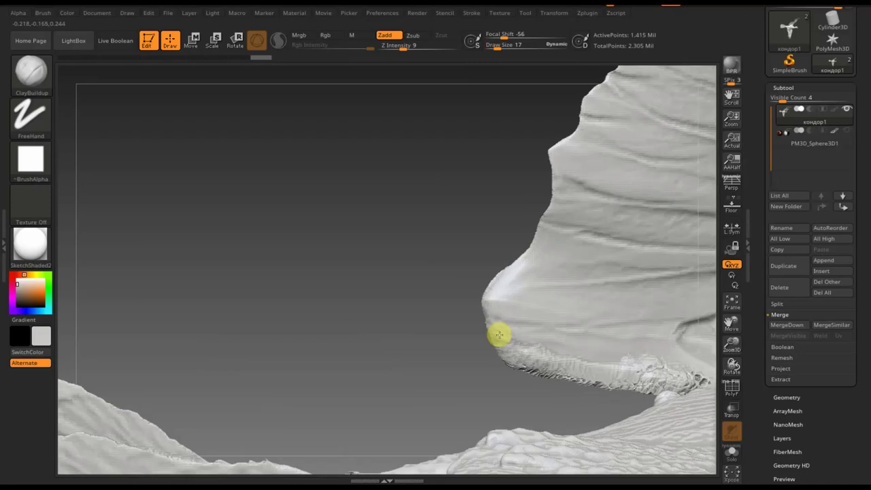
mouse_move(453, 291)
mouse_down()
mouse_move(381, 275)
mouse_move(245, 269)
mouse_move(521, 355)
mouse_up()
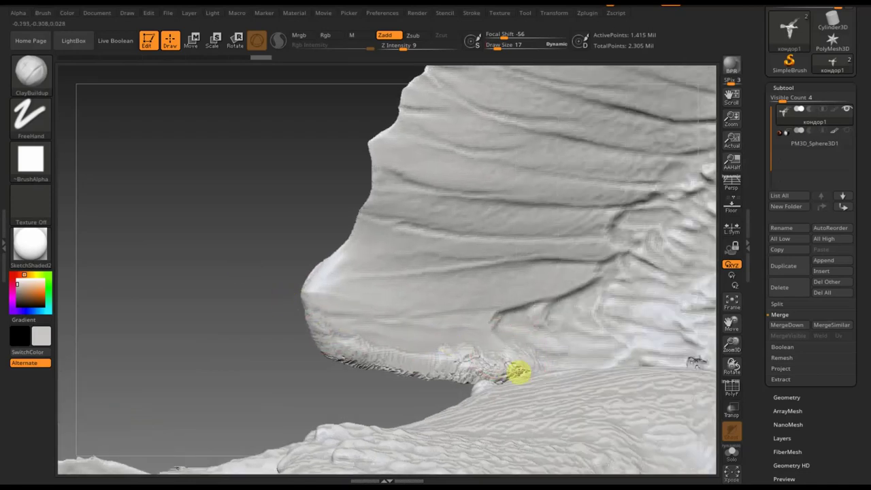
drag(517, 371, 311, 326)
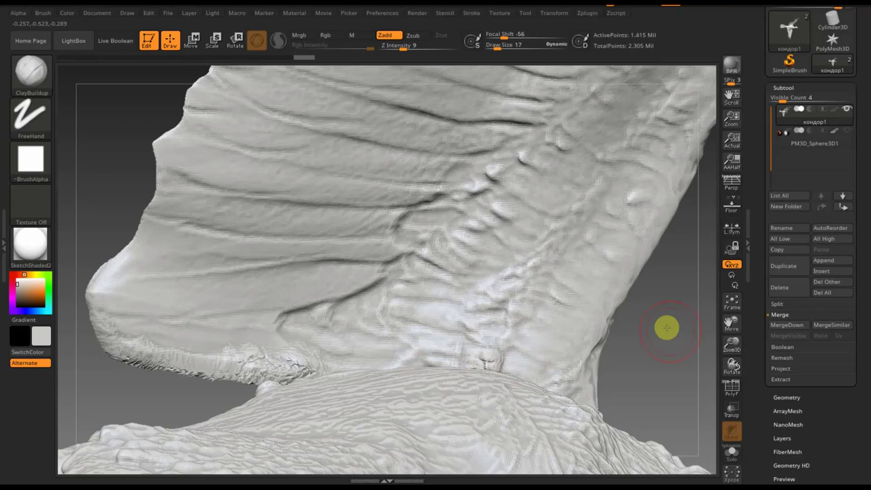
drag(665, 327, 676, 385)
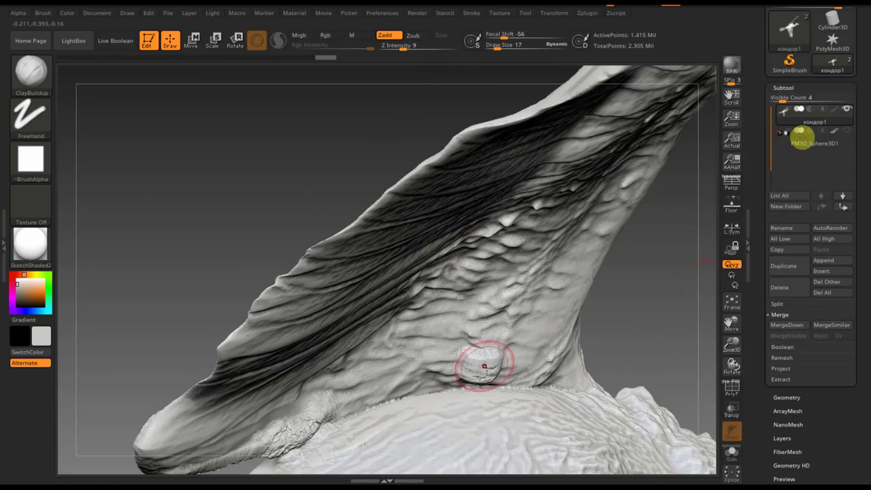
shift+drag(479, 360, 485, 371)
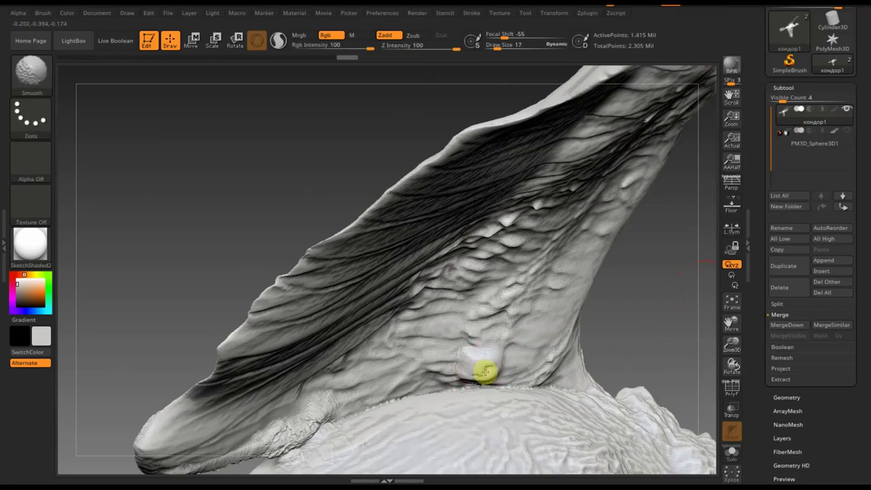
mouse_move(634, 334)
mouse_down()
mouse_move(619, 330)
mouse_move(589, 350)
mouse_up()
shift+drag(494, 363, 486, 370)
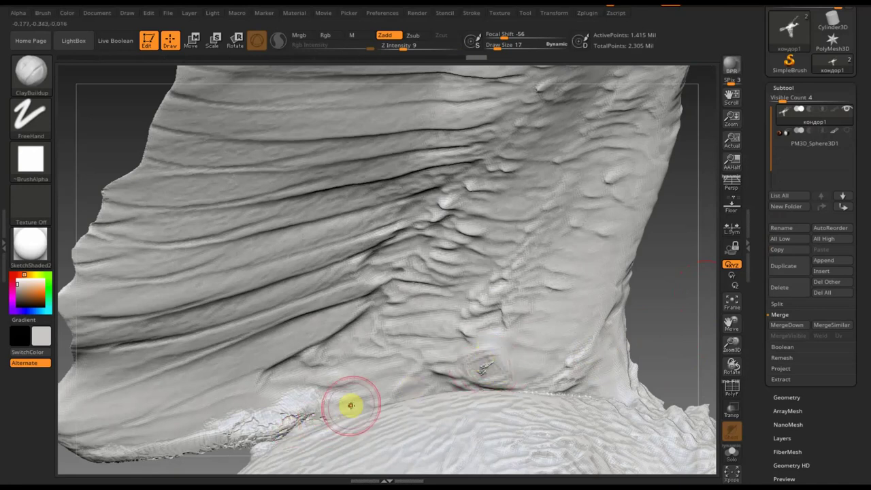
click(834, 109)
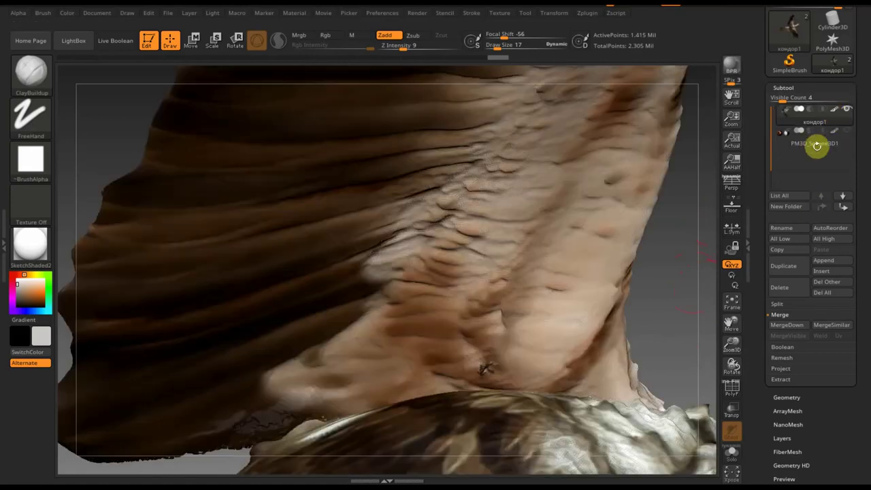
drag(694, 315, 625, 209)
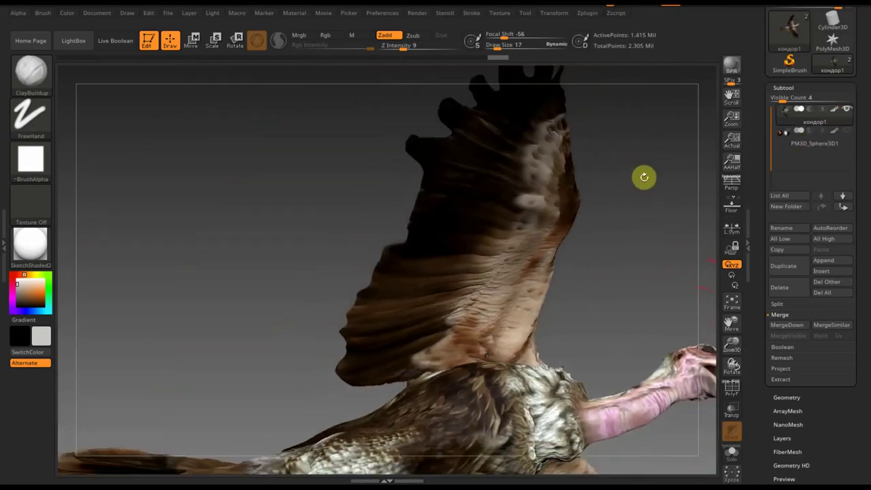
key(ctrl)
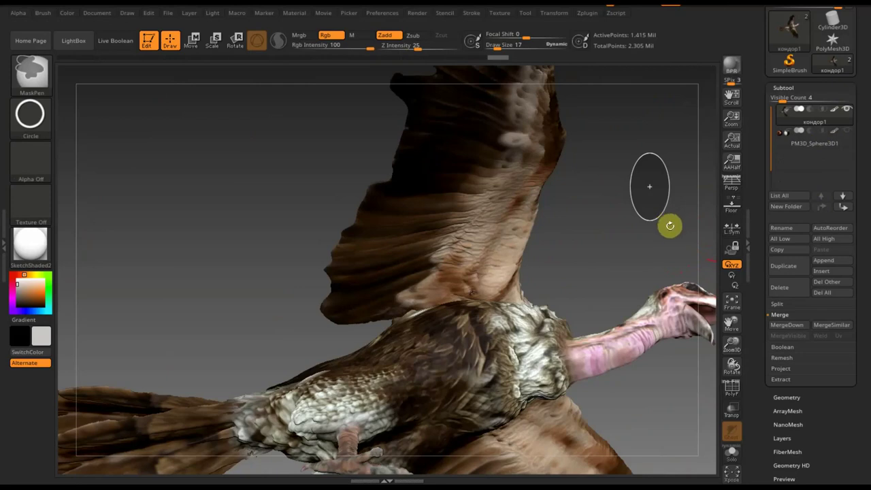
alt+drag(608, 224, 677, 324)
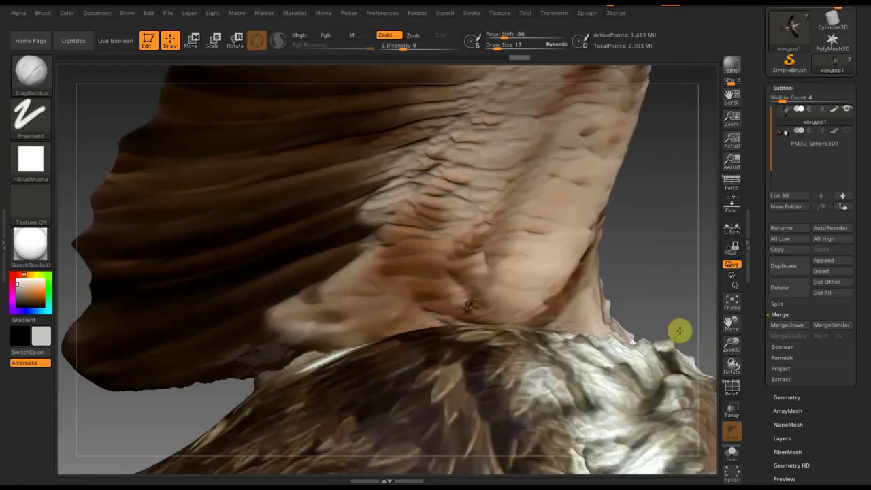
key(shift)
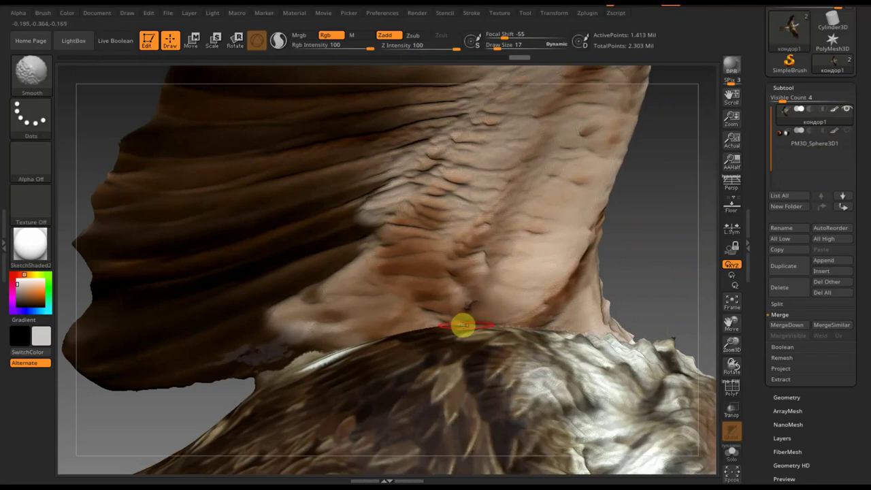
drag(214, 383, 198, 363)
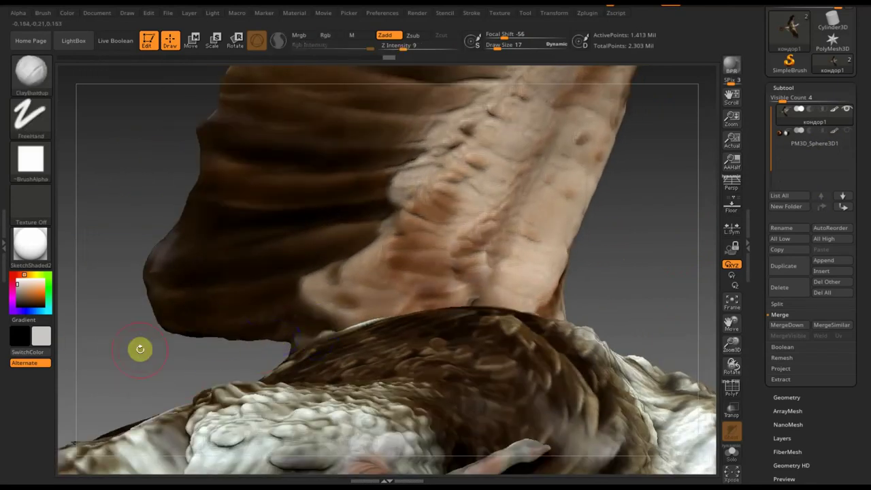
shift+drag(136, 346, 195, 359)
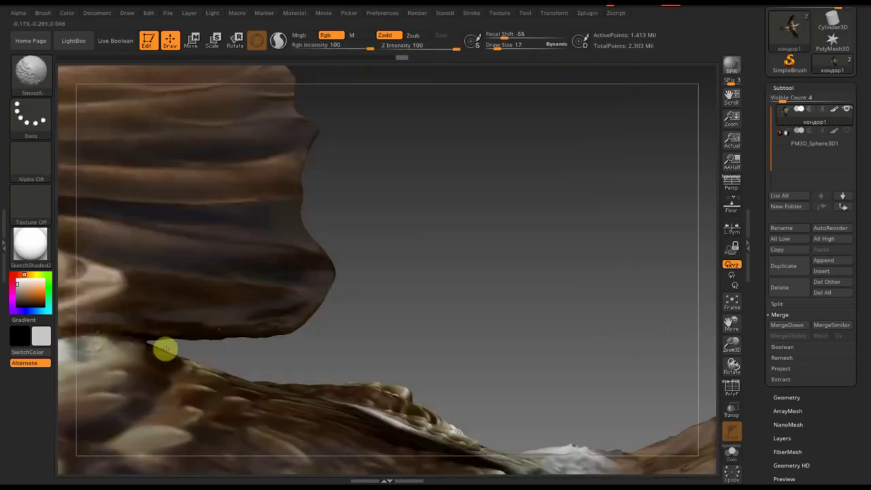
mouse_move(486, 315)
mouse_down()
mouse_move(492, 329)
mouse_move(447, 187)
mouse_move(561, 306)
mouse_move(560, 268)
mouse_move(459, 307)
mouse_move(555, 292)
mouse_move(579, 301)
mouse_move(562, 372)
mouse_up()
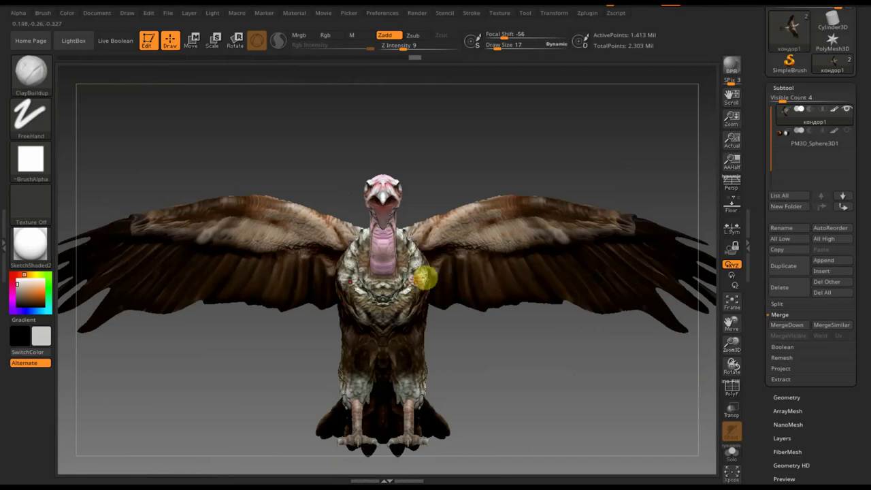
click(786, 272)
Select the original vulture subtool and run ZRemesher with Legacy (2018) enabled.
click(790, 123)
click(787, 398)
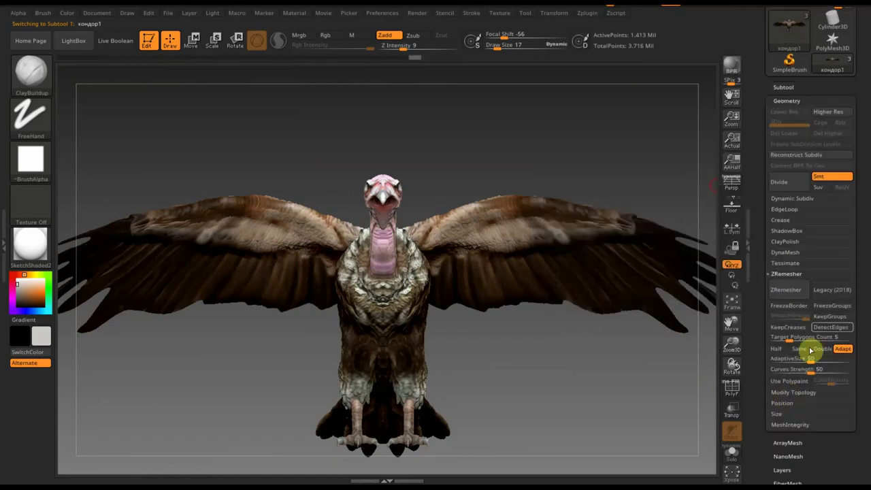
click(787, 291)
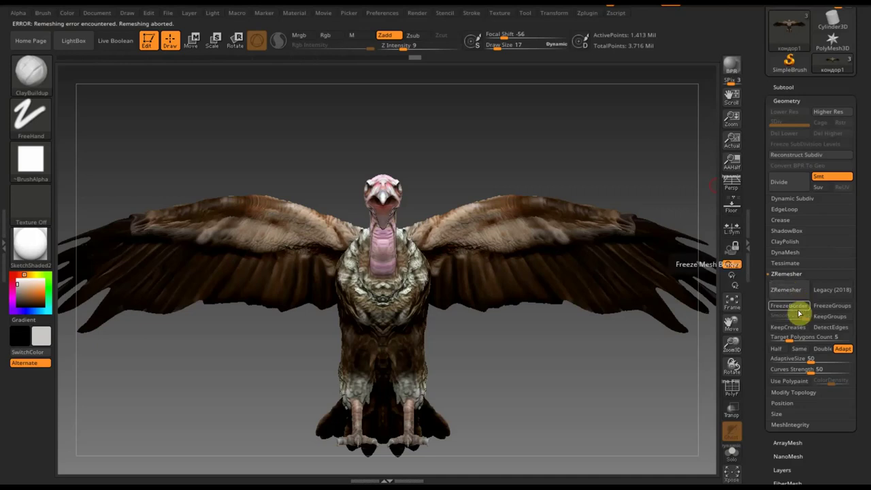
click(827, 289)
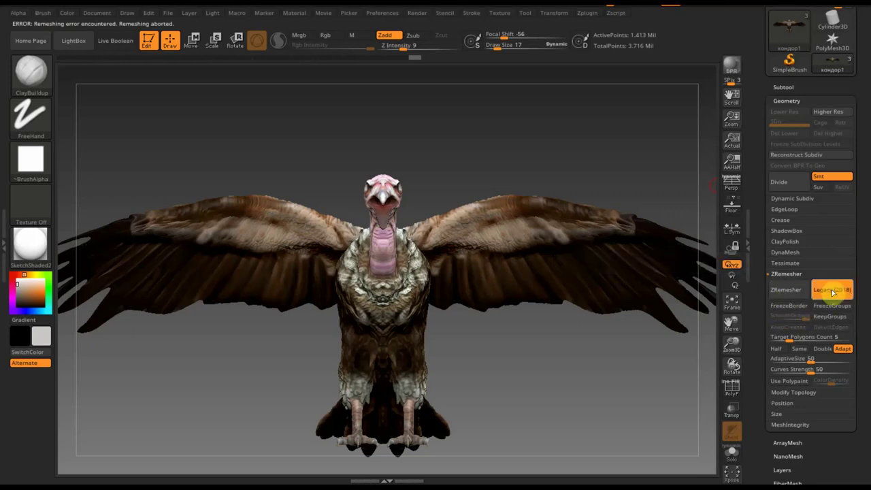
click(787, 293)
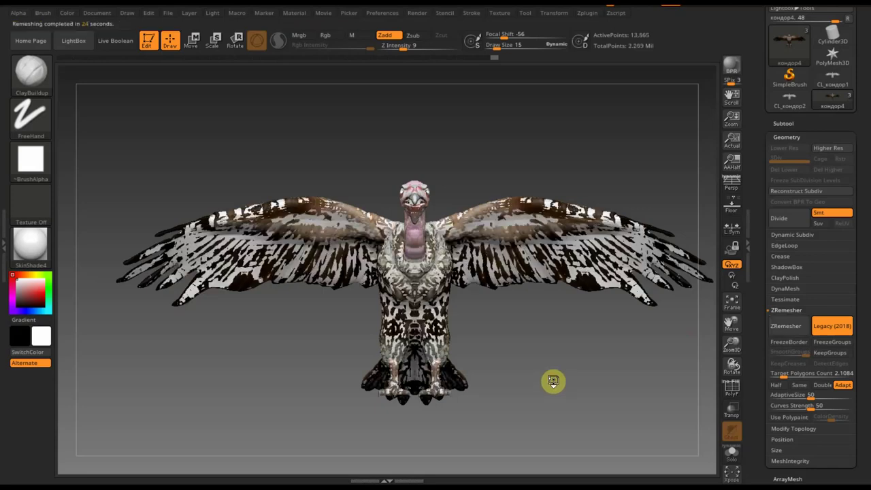
Orbit the 13,565-point remeshed vulture with snapped views including the underside, then unhide the original.
click(783, 123)
drag(632, 179, 648, 219)
mouse_move(544, 290)
mouse_down()
mouse_move(602, 263)
mouse_move(618, 283)
mouse_move(540, 229)
mouse_move(540, 220)
mouse_up()
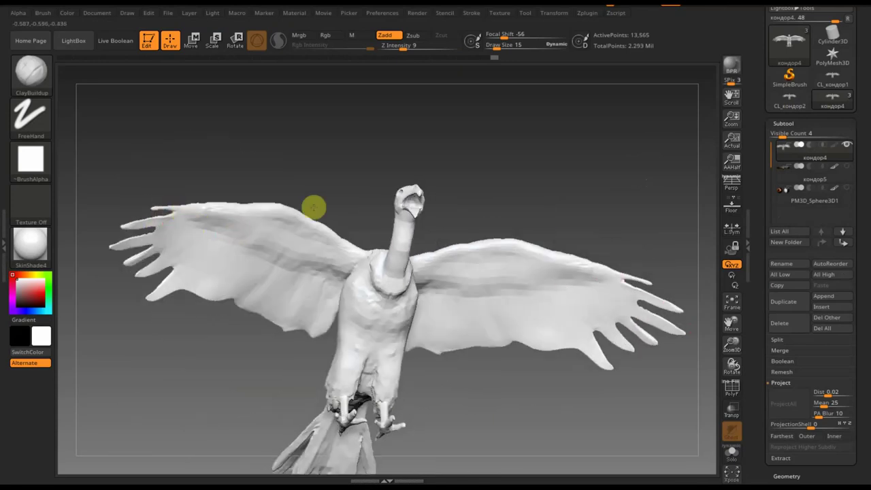
mouse_move(521, 175)
mouse_down()
mouse_move(530, 169)
mouse_move(540, 179)
mouse_move(526, 202)
mouse_up()
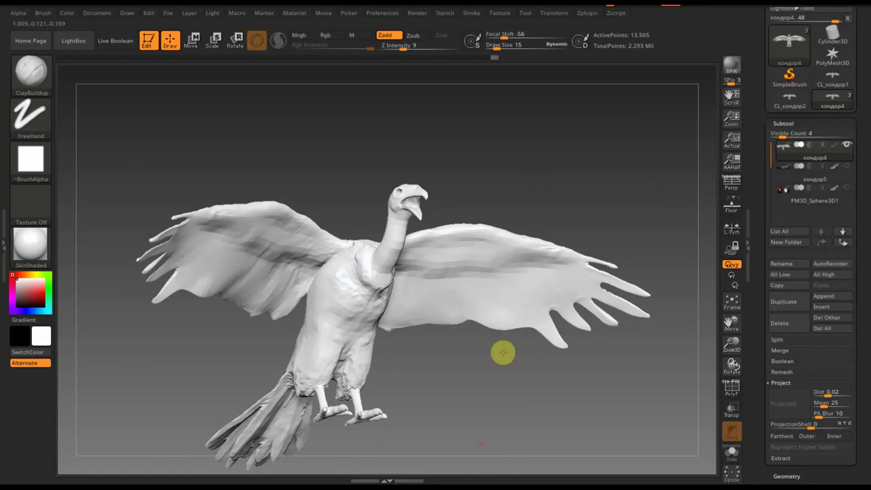
mouse_move(451, 451)
mouse_down()
mouse_move(509, 340)
mouse_move(507, 314)
mouse_up()
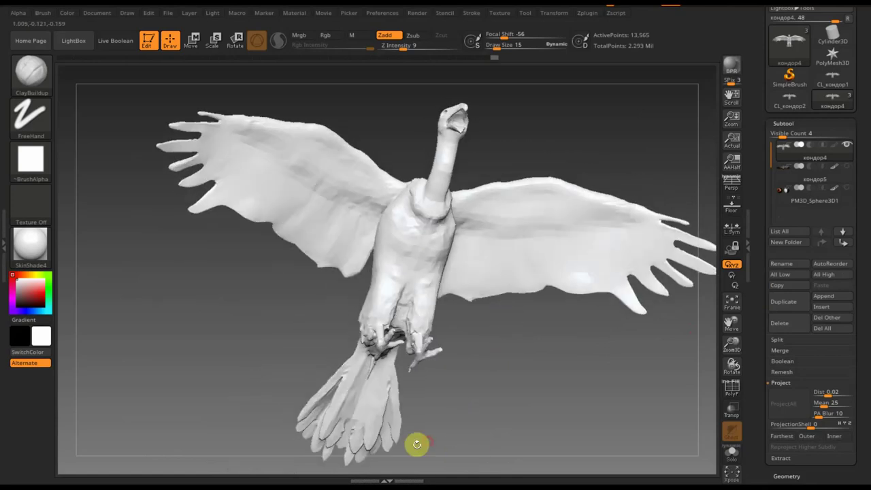
key(shift)
mouse_move(395, 417)
mouse_down()
mouse_move(488, 355)
mouse_move(404, 300)
mouse_up()
key(shift)
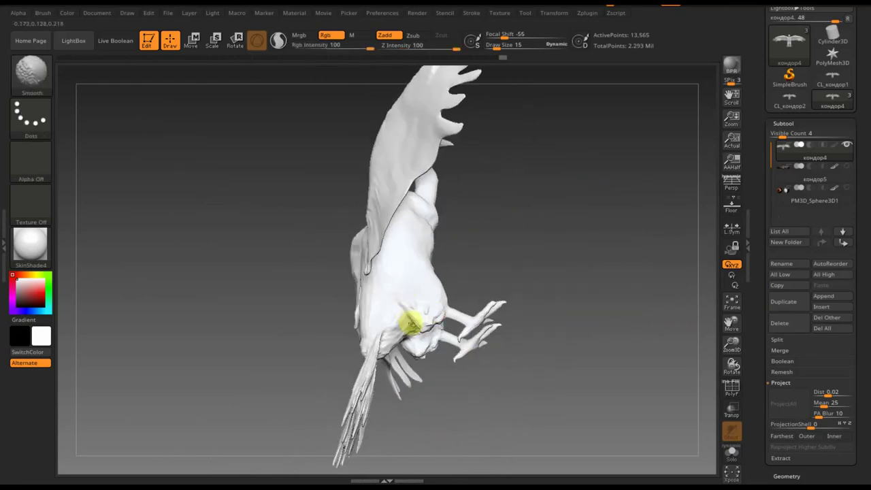
mouse_move(443, 356)
mouse_down()
mouse_move(542, 429)
mouse_move(578, 424)
mouse_move(457, 411)
mouse_up()
key(shift)
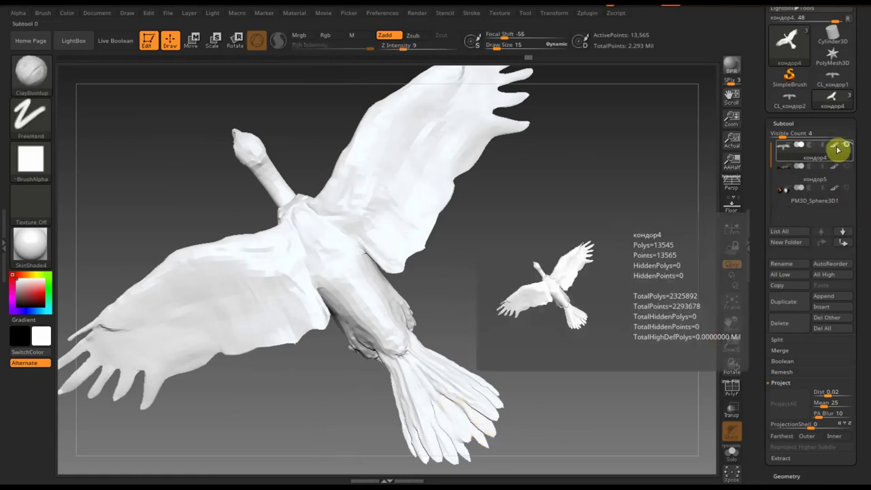
click(847, 166)
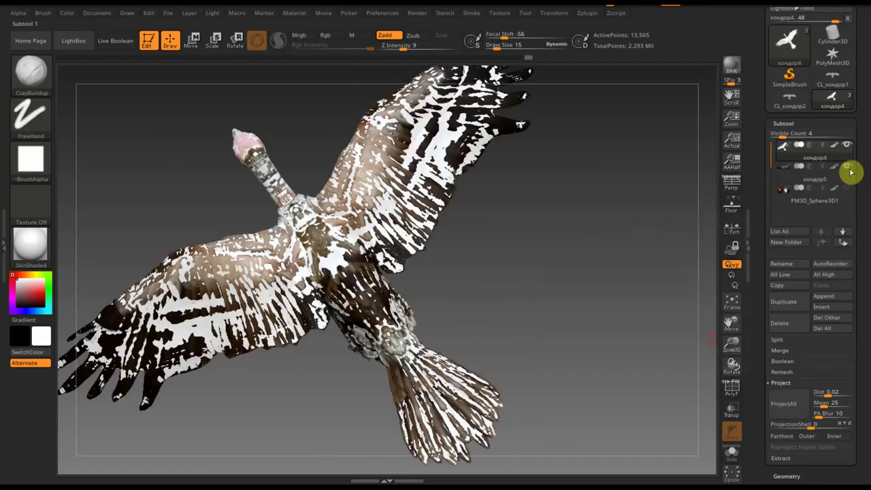
Show the original vulture subtool and run ProjectAll to transfer its detail onto the remesh.
click(789, 409)
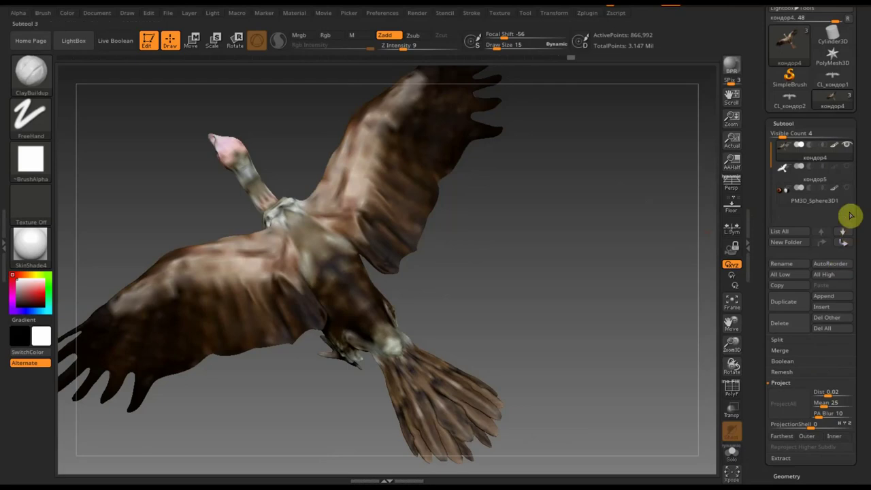
click(792, 404)
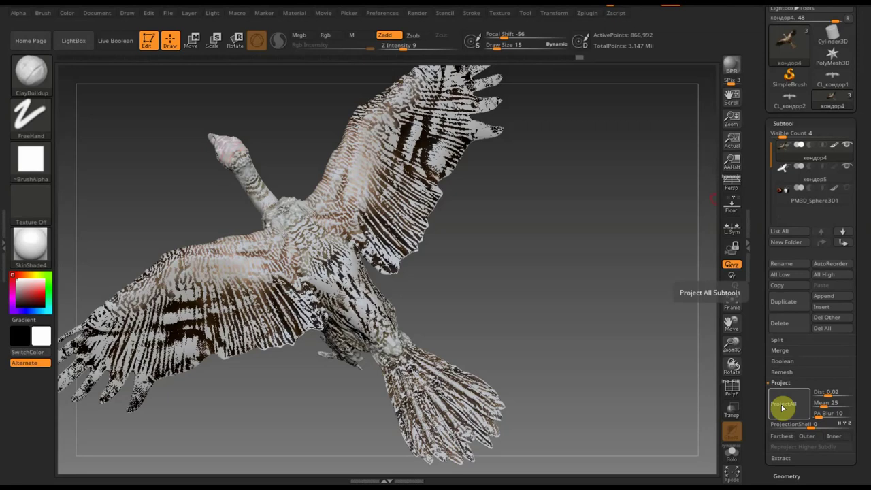
Hide the original vulture, check the remesh head-on, and create a UV Master working clone.
click(846, 171)
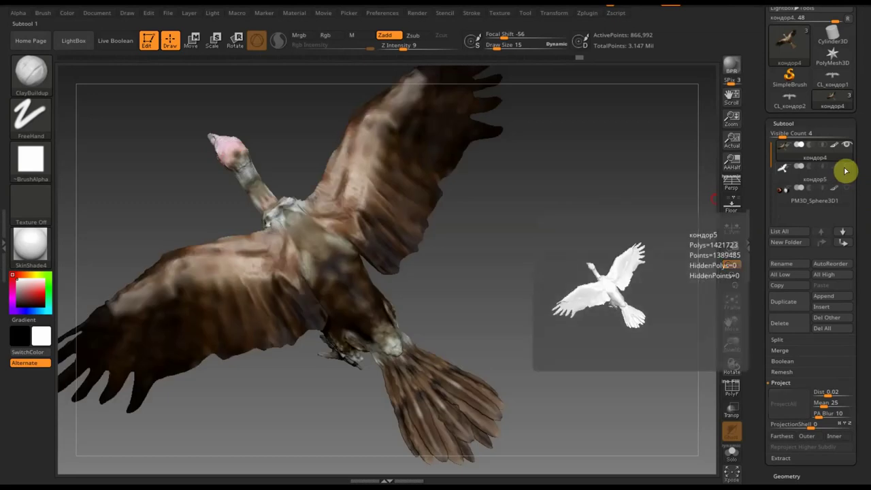
drag(506, 300, 584, 282)
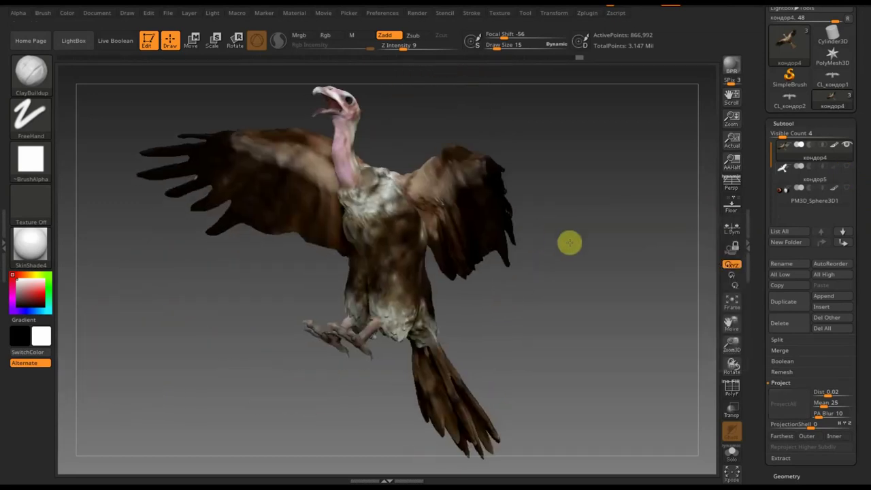
mouse_move(616, 320)
shift+mouse_down()
mouse_move(659, 268)
mouse_move(660, 225)
mouse_move(599, 311)
shift+mouse_up()
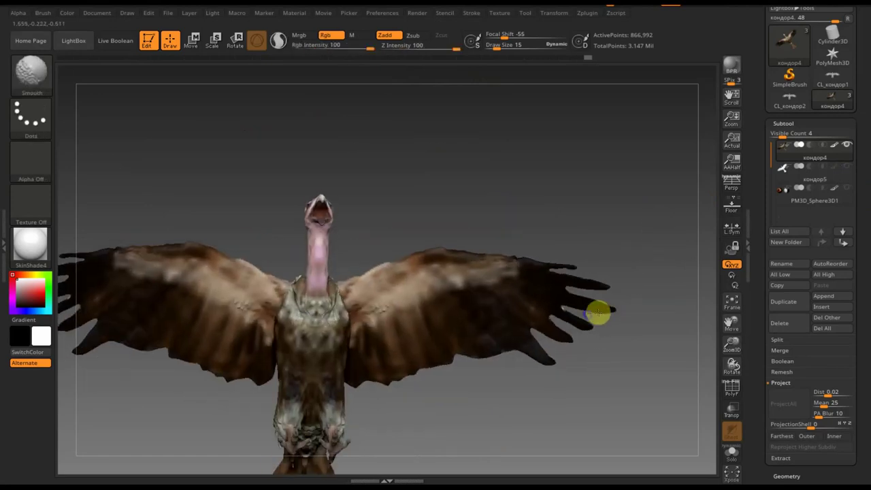
mouse_move(674, 237)
mouse_down()
mouse_move(671, 262)
mouse_move(657, 226)
mouse_up()
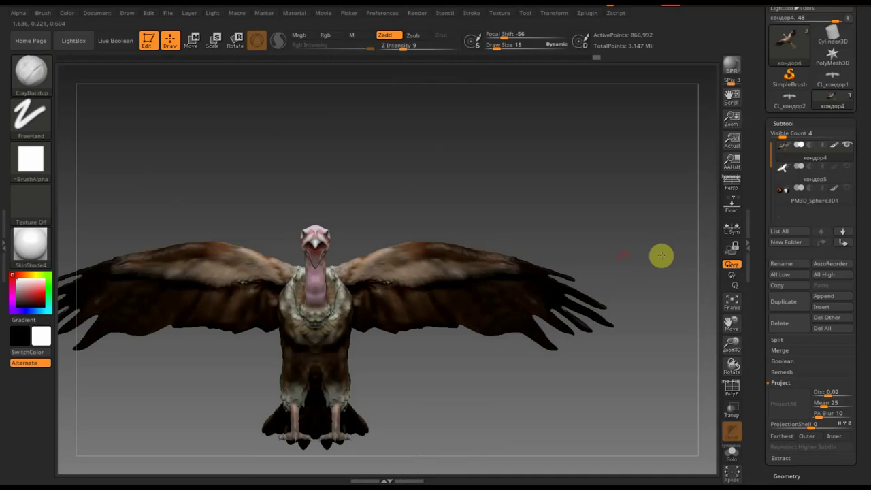
click(630, 409)
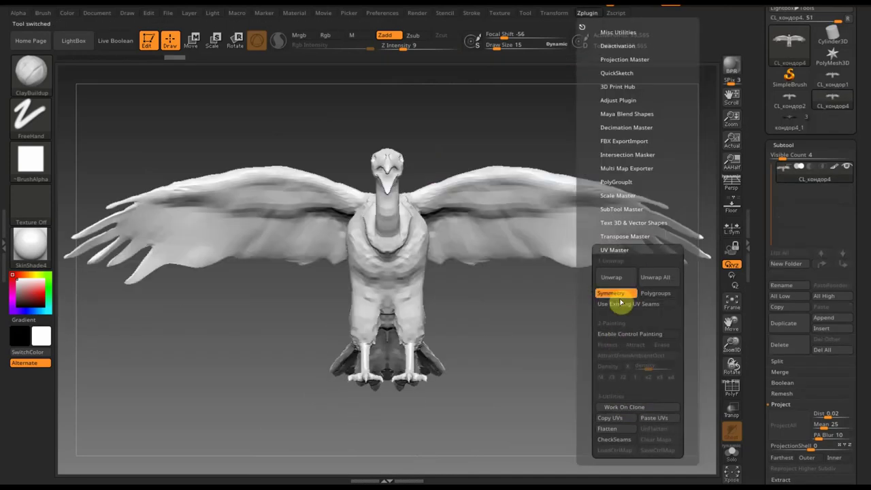
Unwrap the clone into 3 UV islands and copy its UVs.
click(615, 277)
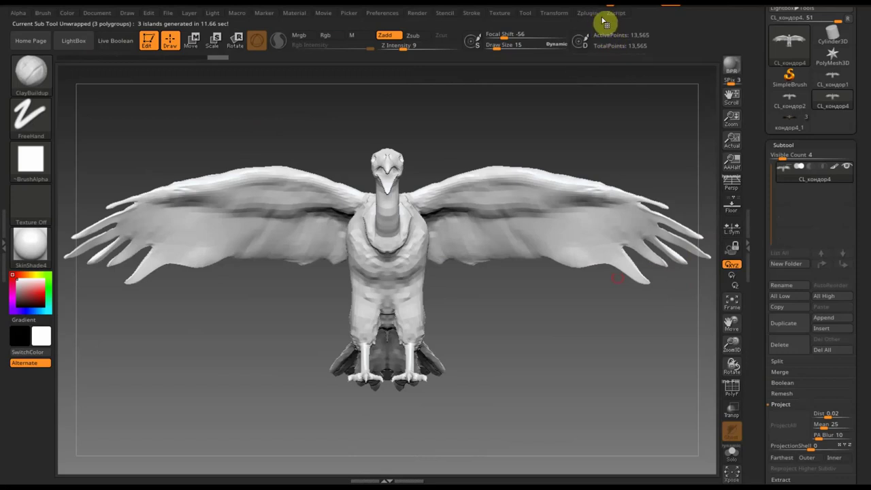
click(585, 14)
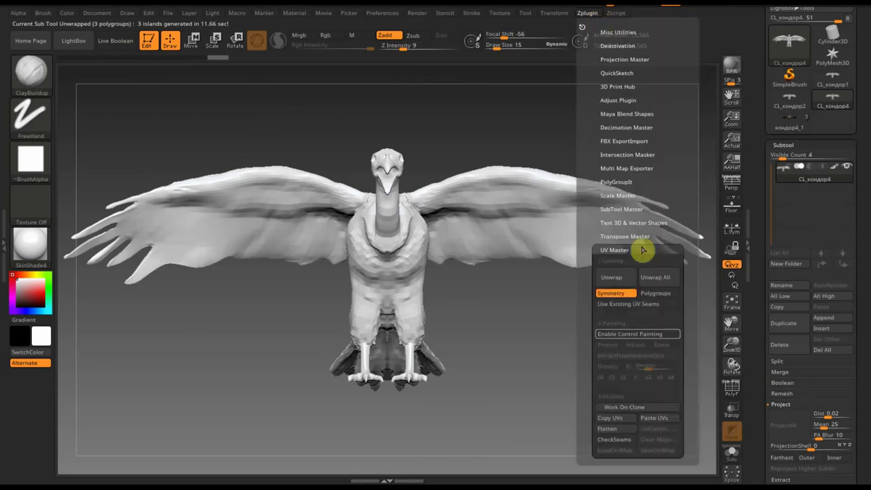
click(619, 418)
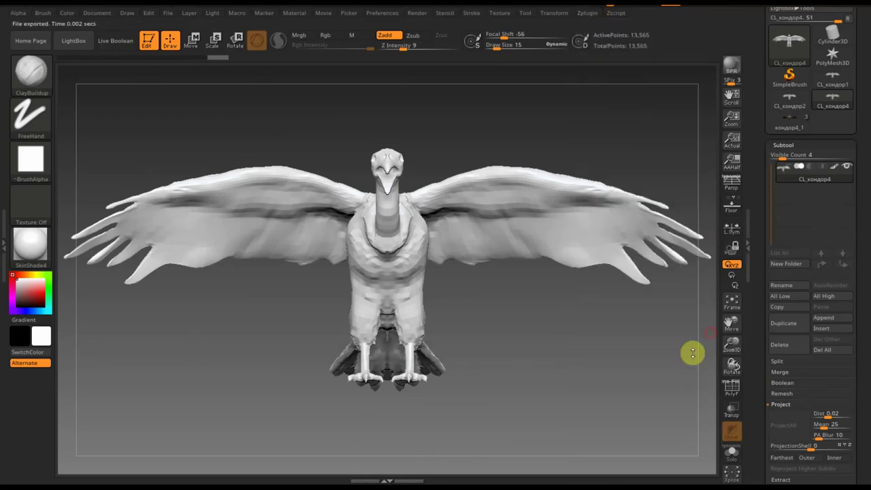
Paste the copied UVs onto the textured кондор4_1 vulture.
click(787, 121)
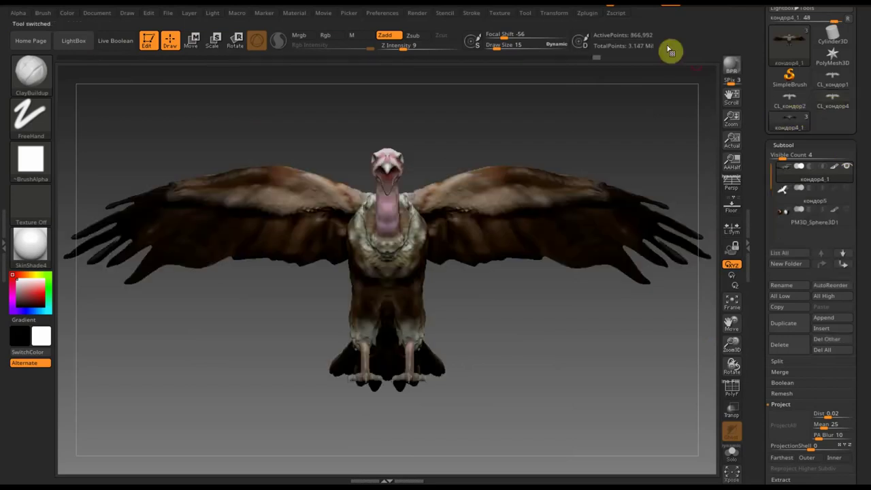
click(588, 13)
click(654, 416)
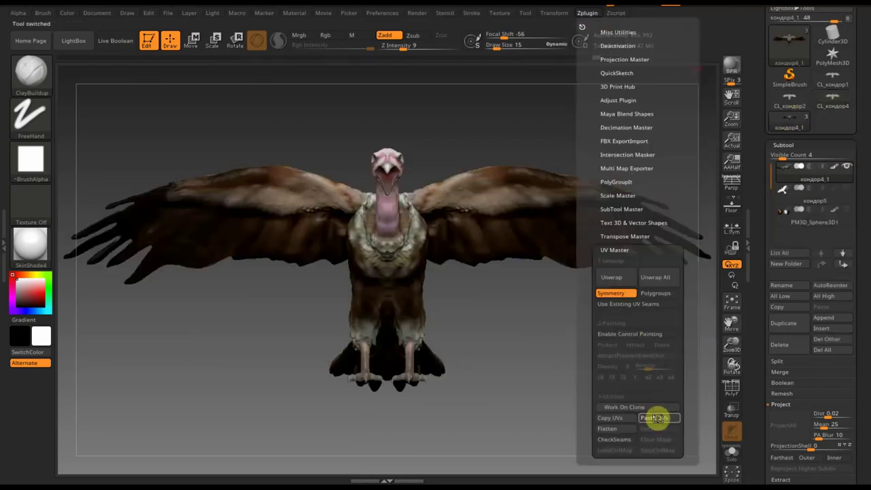
scroll(865, 408, down, 2)
scroll(865, 408, down, 5)
scroll(859, 286, down, 1)
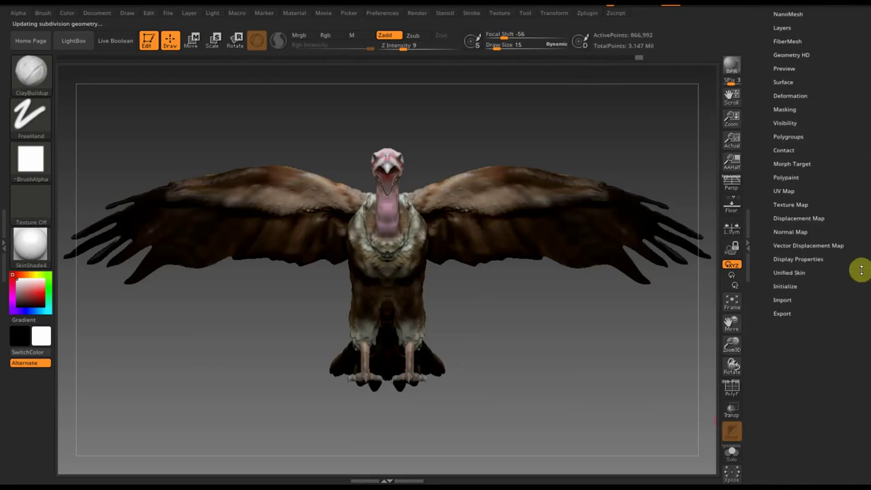
Create a texture from the vulture's polypaint and display it on the model.
scroll(801, 199, down, 3)
scroll(838, 156, up, 3)
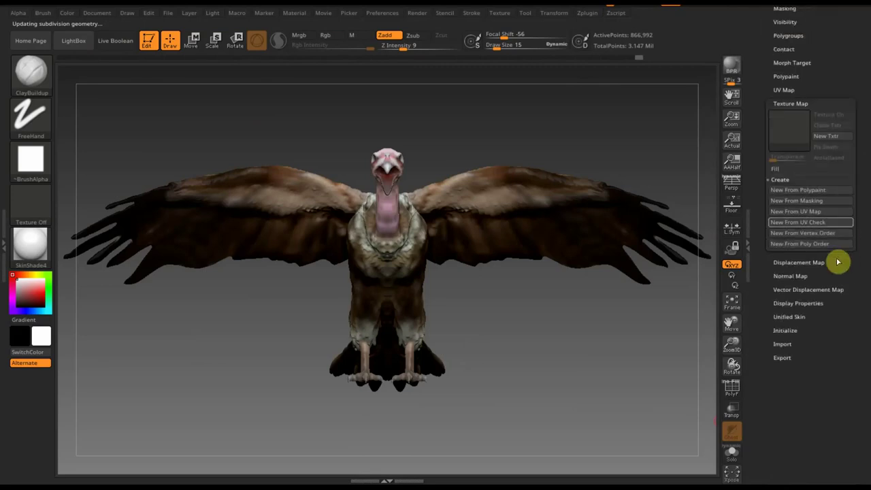
click(818, 189)
click(829, 114)
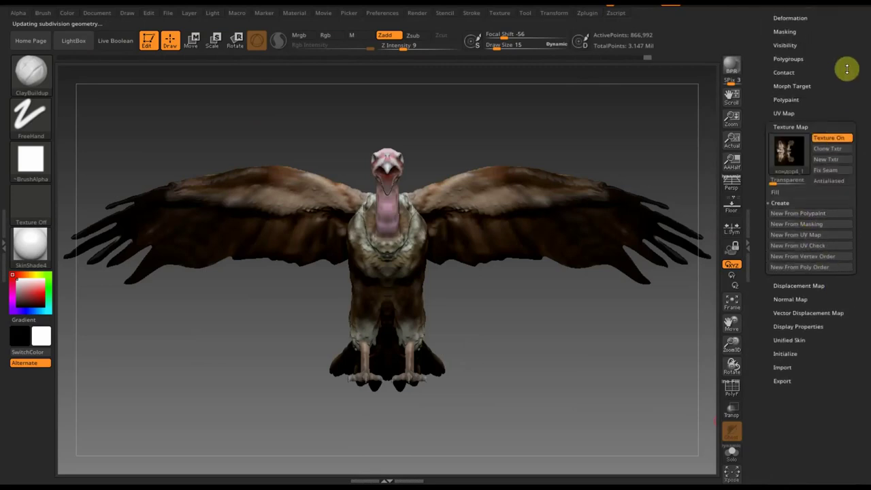
scroll(842, 88, up, 3)
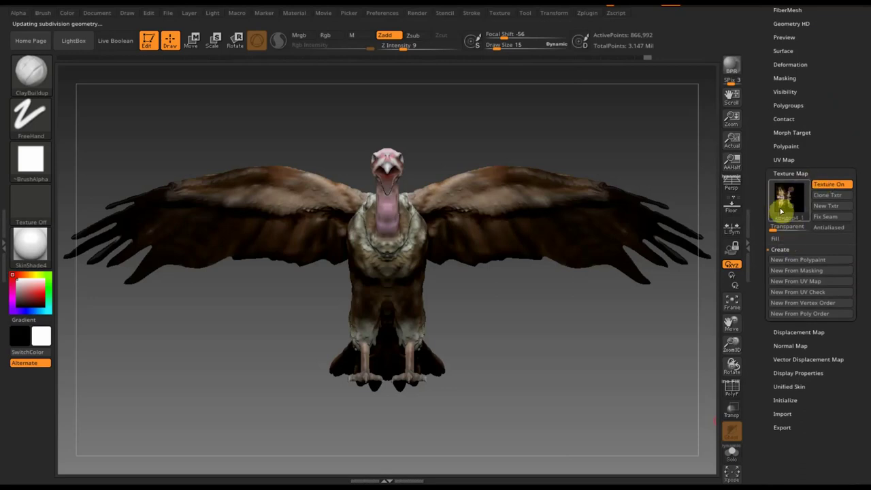
mouse_move(788, 151)
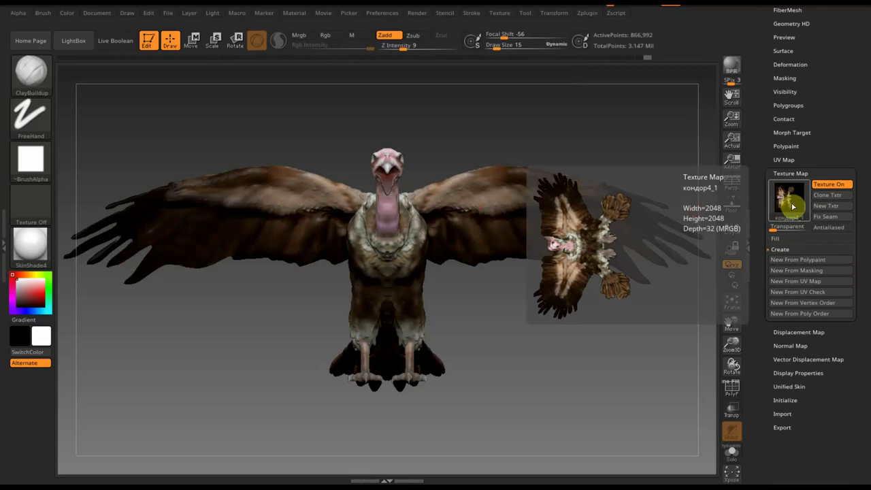
scroll(832, 163, up, 2)
scroll(813, 129, up, 2)
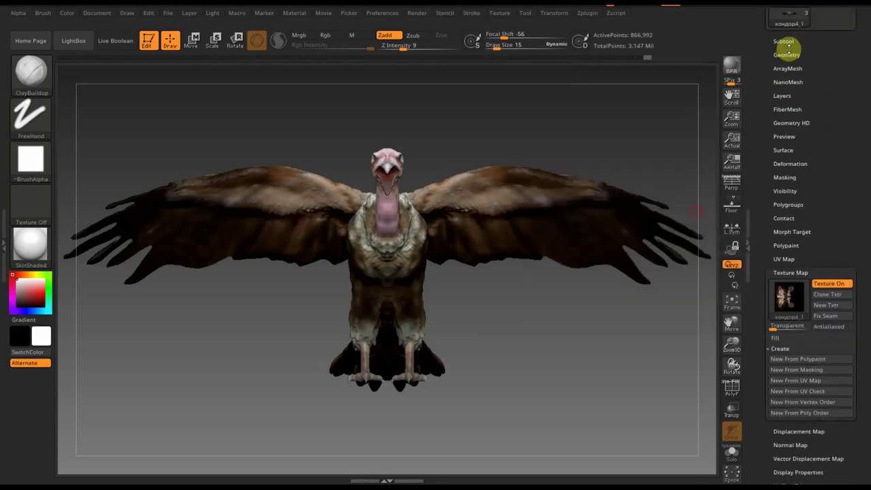
Create a 2048×2048 tangent normal map and clone it into the current Texture slot.
click(786, 54)
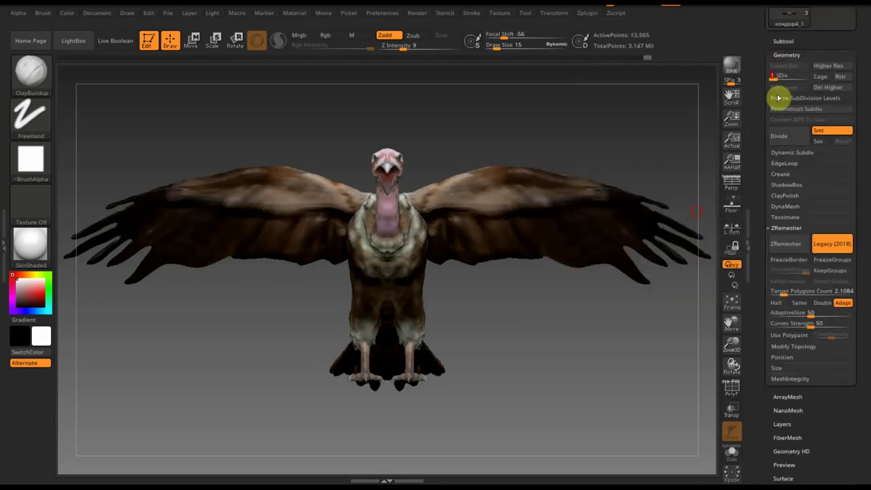
scroll(864, 204, down, 1)
scroll(861, 143, down, 8)
scroll(850, 307, down, 1)
scroll(846, 286, down, 1)
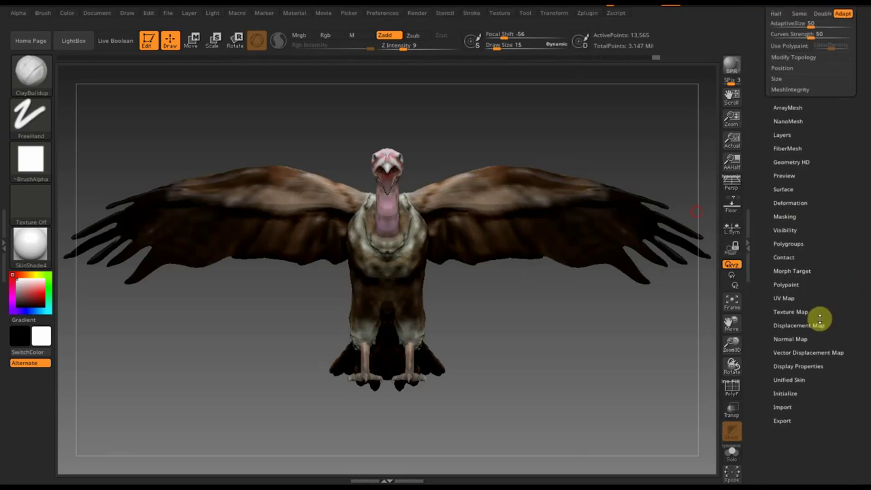
click(794, 336)
scroll(832, 269, up, 3)
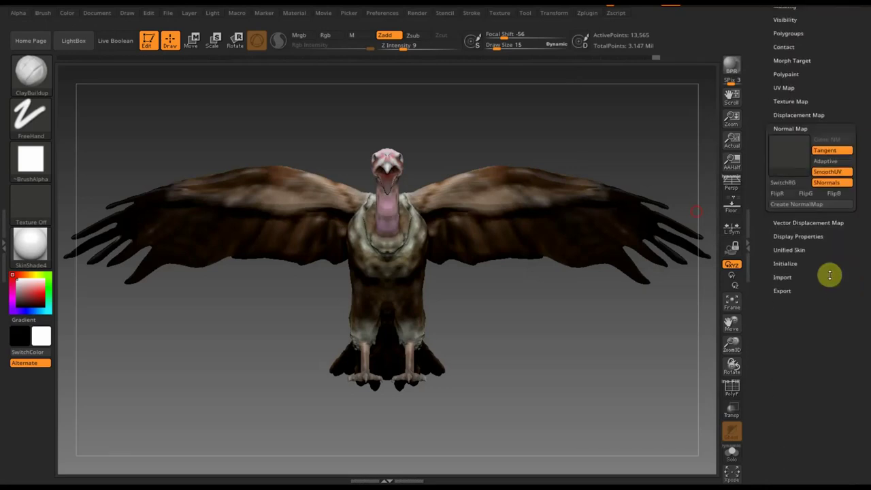
click(804, 207)
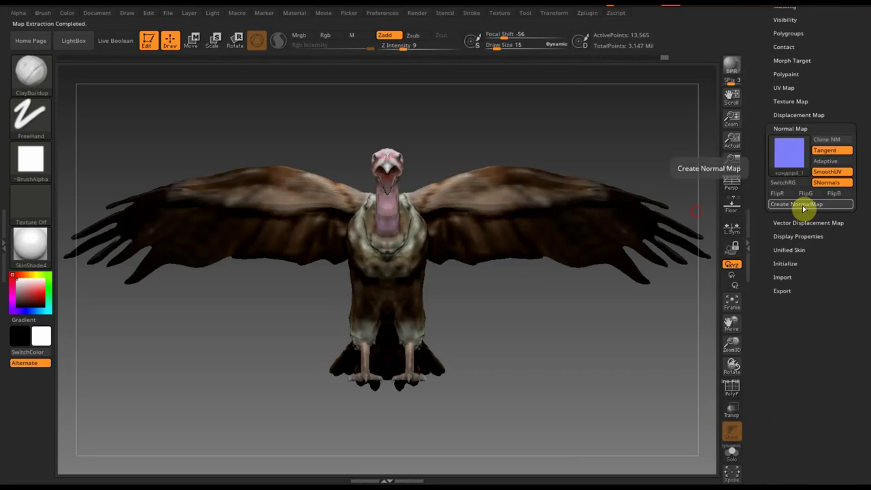
click(826, 139)
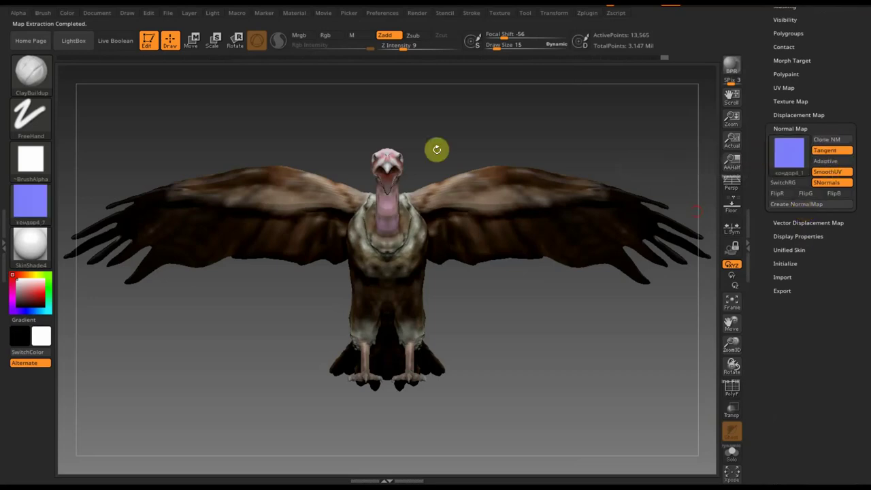
click(31, 215)
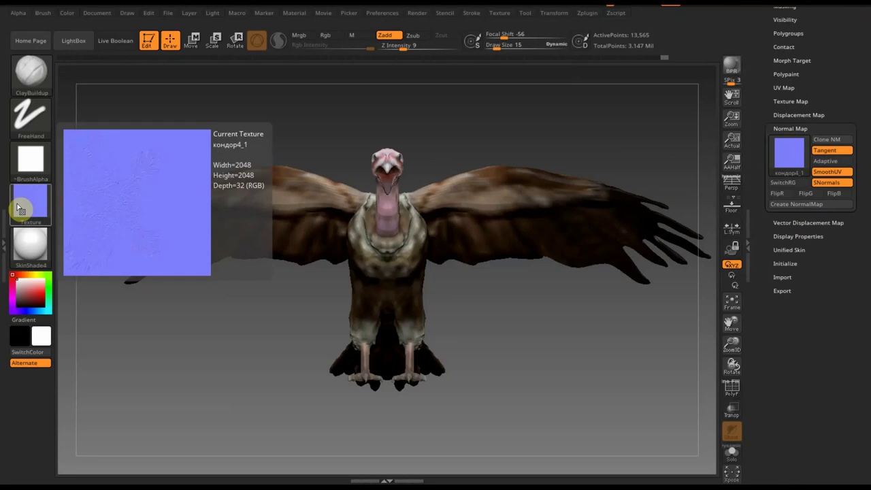
Export the normal map texture to the desktop as кондор4_1.PSD.
click(30, 204)
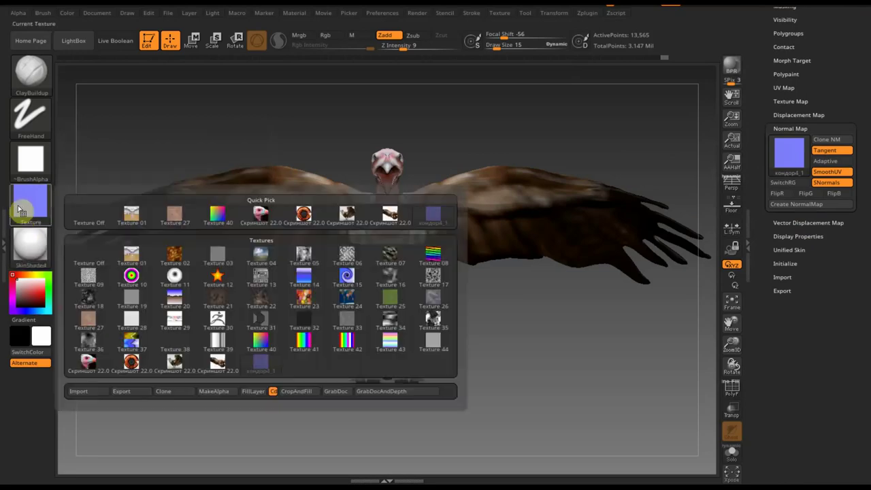
click(87, 391)
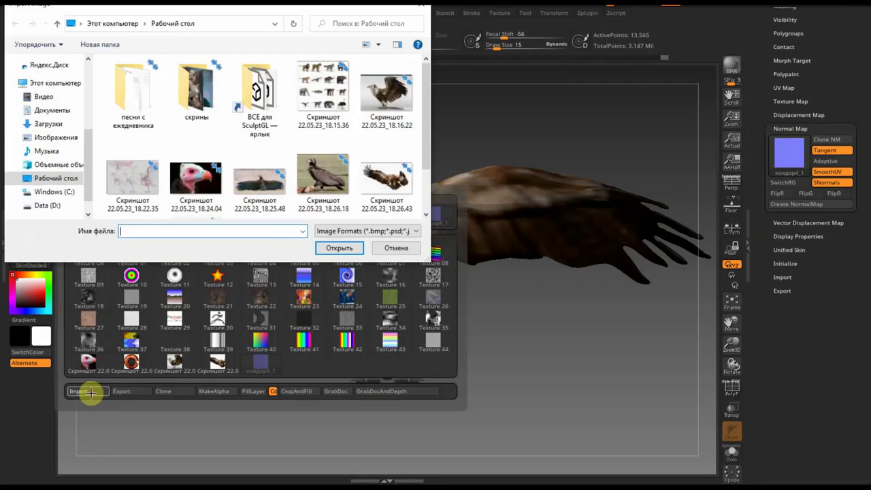
click(396, 248)
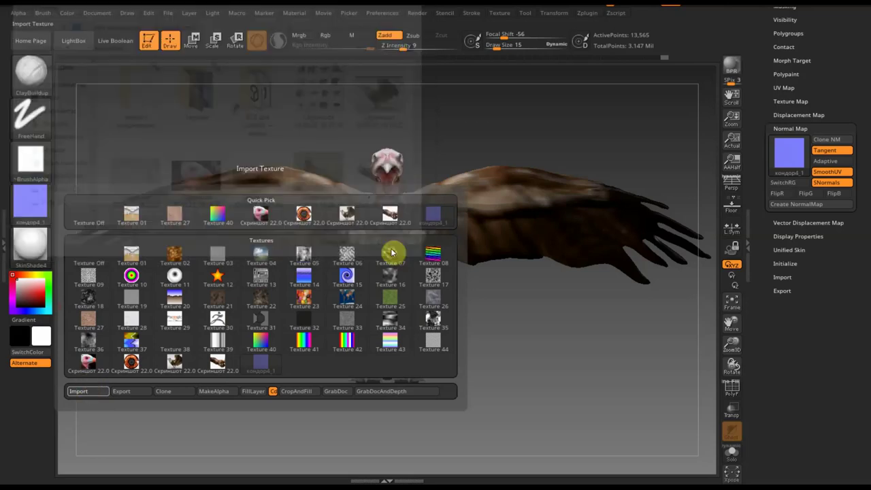
click(41, 201)
click(129, 393)
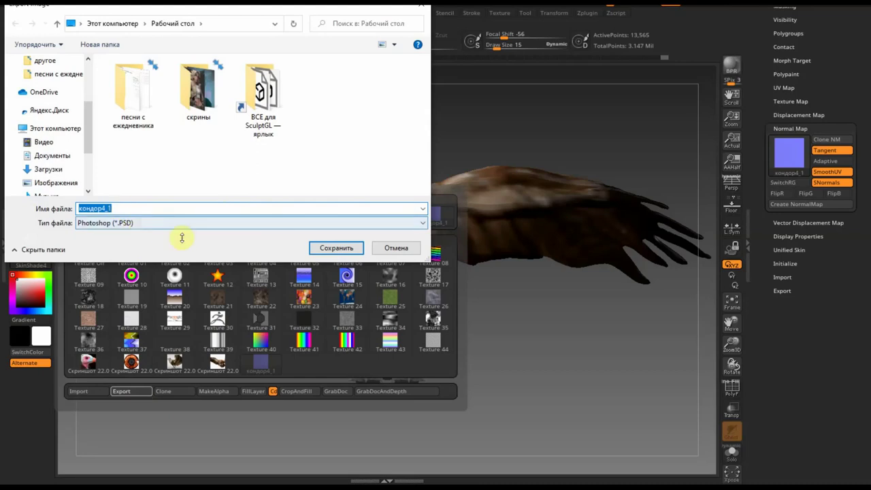
click(336, 247)
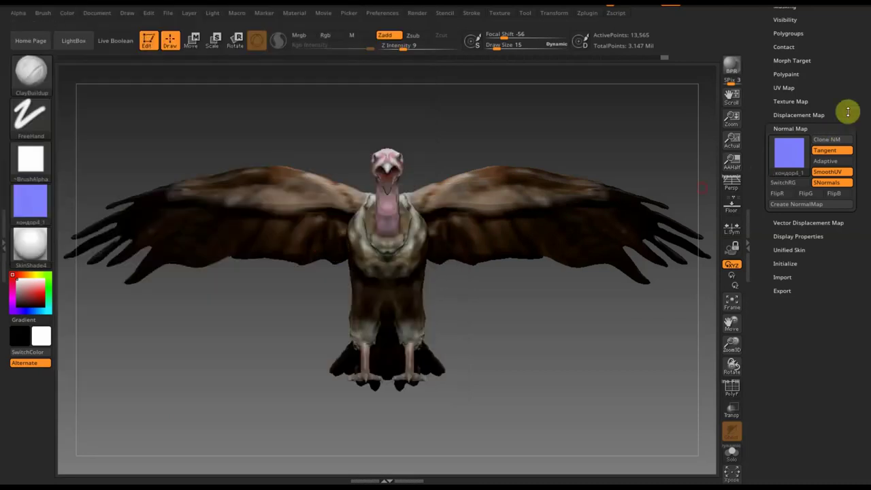
Clone the vulture's colour texture map and export it as кондор4_2.PSD.
scroll(855, 149, up, 4)
click(793, 231)
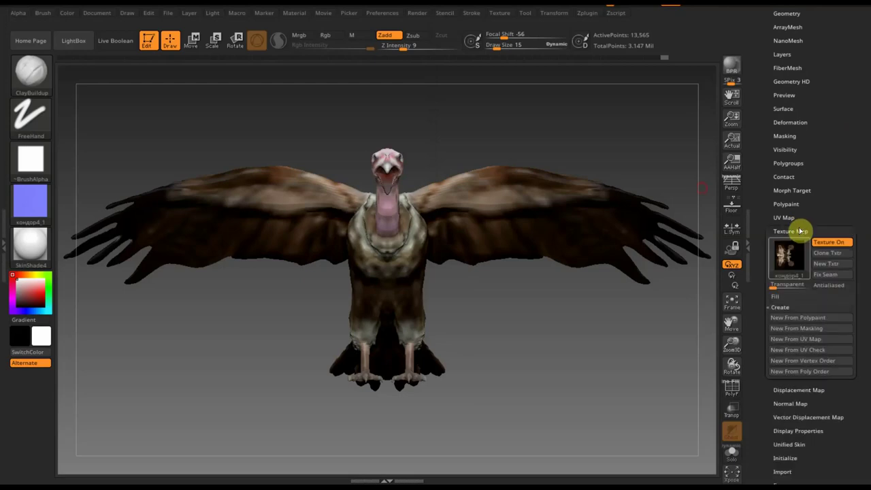
click(829, 253)
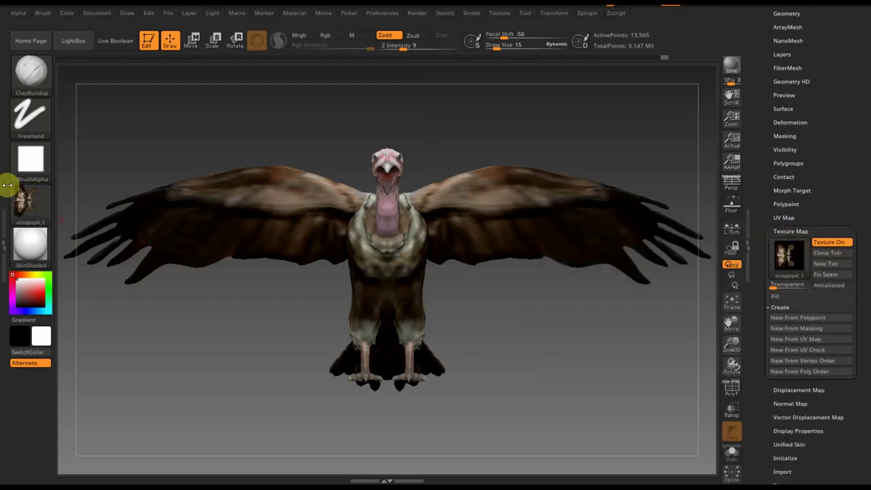
click(35, 207)
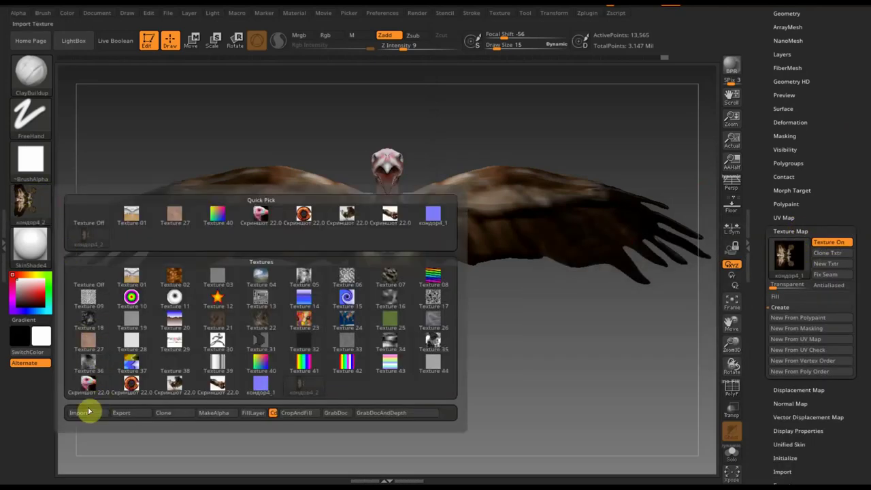
click(122, 413)
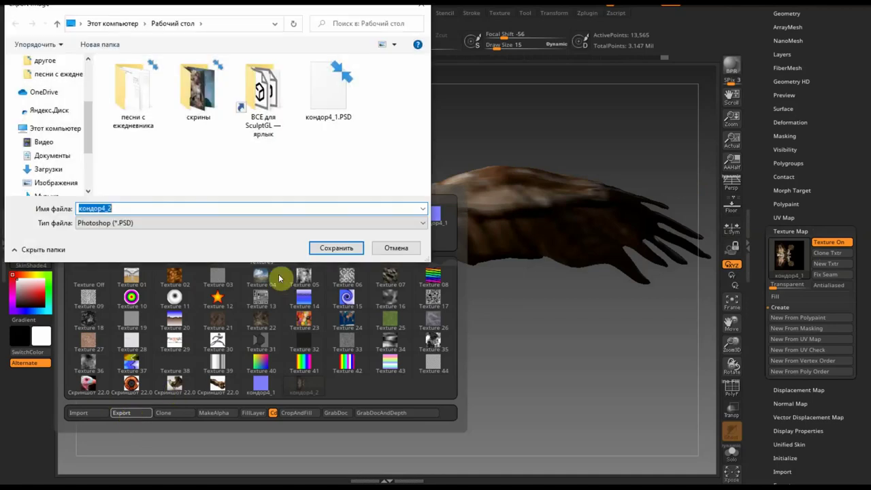
click(334, 247)
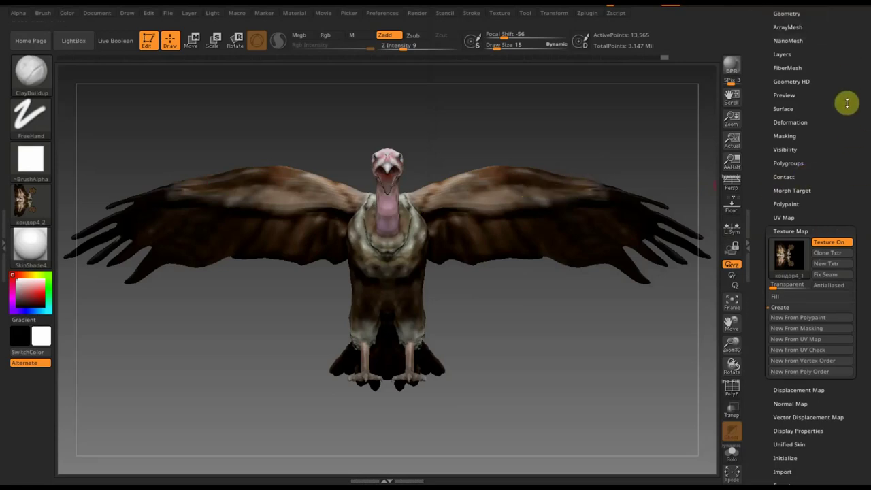
scroll(849, 115, up, 3)
click(789, 75)
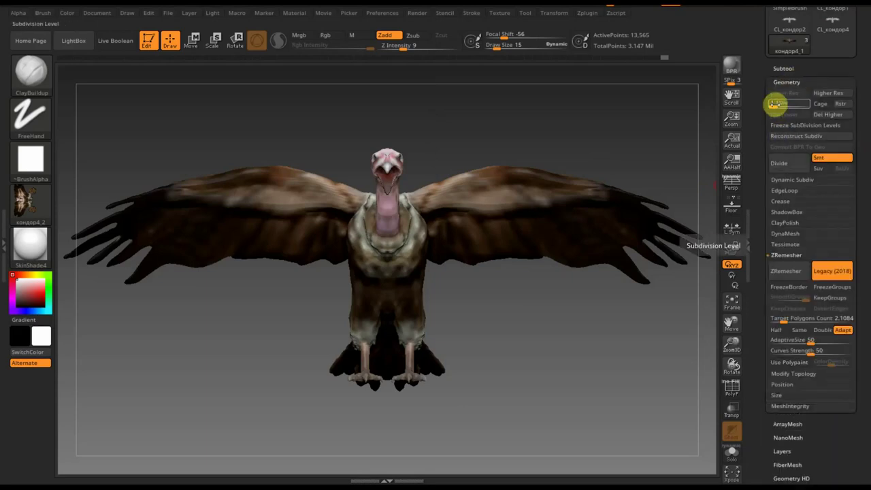
Check the vulture at SDiv 2 and 3, then Del Higher to reach 2.293 Mil points.
drag(775, 104, 780, 106)
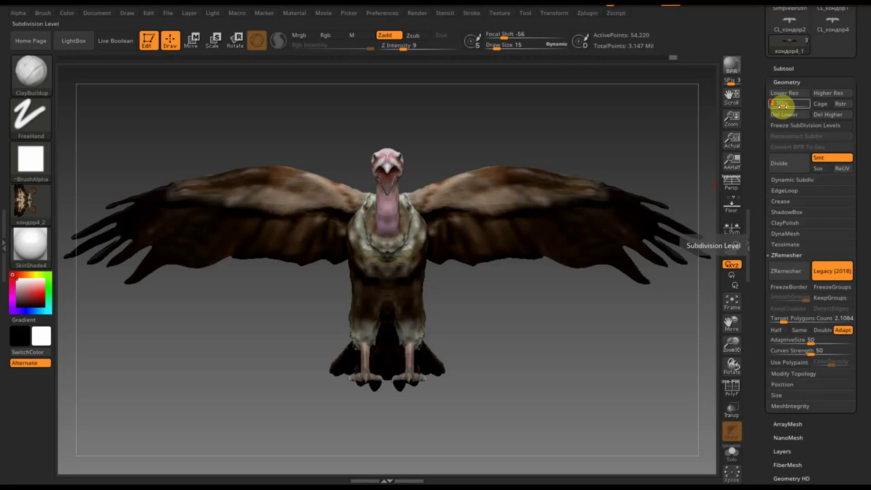
drag(783, 105, 773, 101)
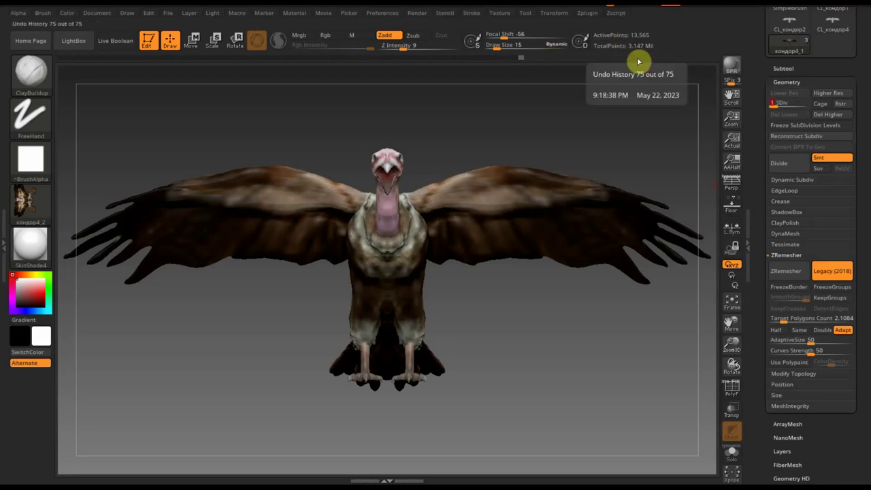
mouse_move(644, 126)
mouse_down()
mouse_move(644, 136)
mouse_move(622, 124)
mouse_move(594, 127)
mouse_move(622, 121)
mouse_move(634, 258)
mouse_move(562, 245)
mouse_move(585, 163)
mouse_move(577, 172)
mouse_move(569, 152)
mouse_move(136, 278)
mouse_up()
drag(188, 239, 591, 174)
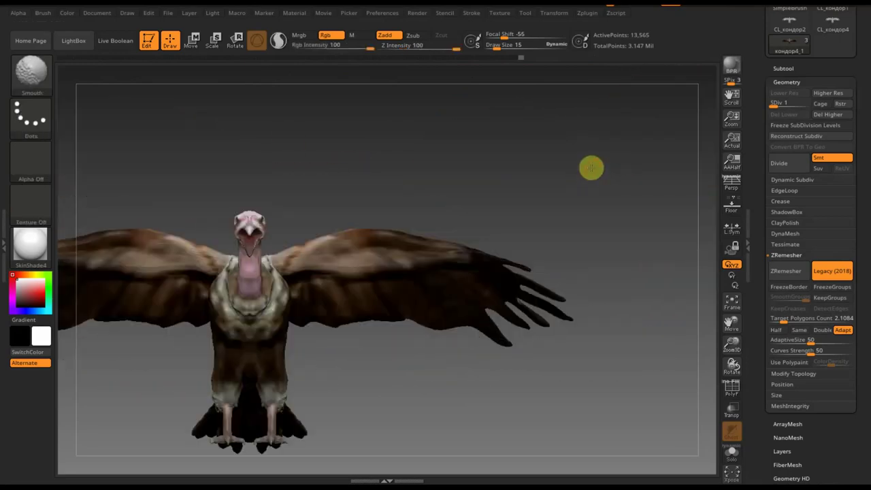
key(f)
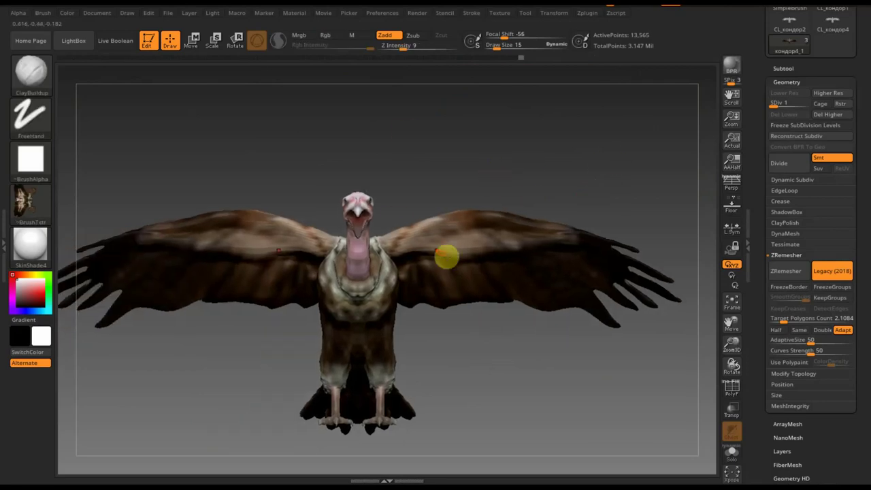
mouse_move(529, 190)
mouse_down()
mouse_move(531, 171)
mouse_move(564, 183)
mouse_up()
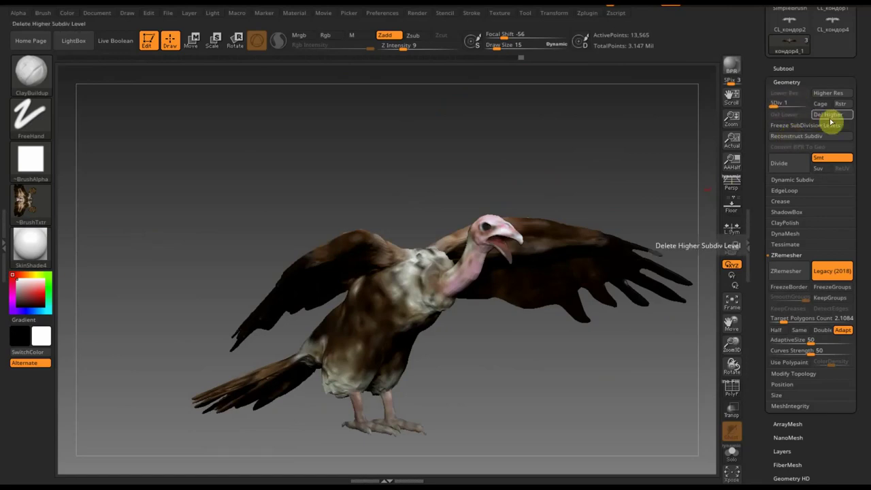
click(828, 115)
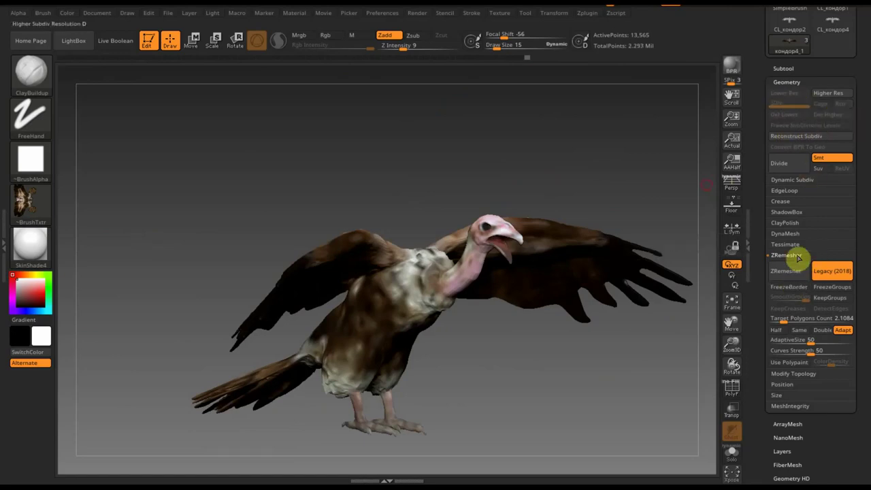
scroll(860, 67, up, 3)
scroll(865, 136, up, 2)
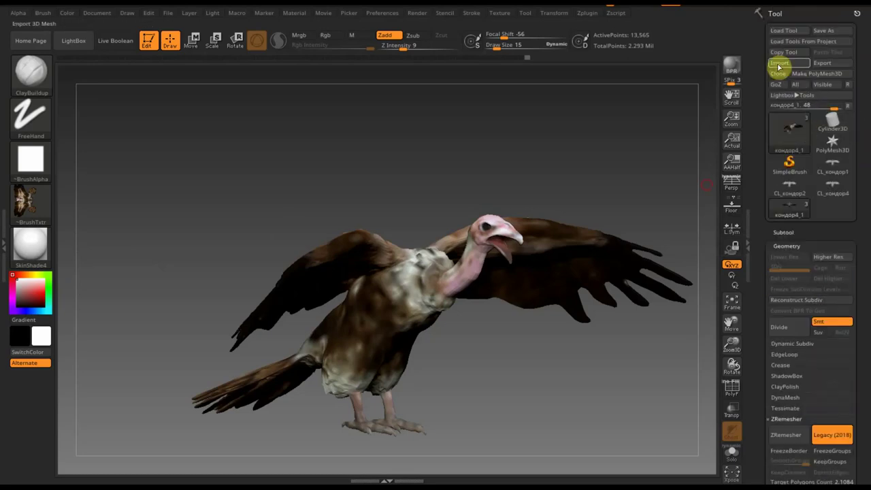
Export a first OBJ of the vulture, then delete levels above SDiv 2.
click(823, 64)
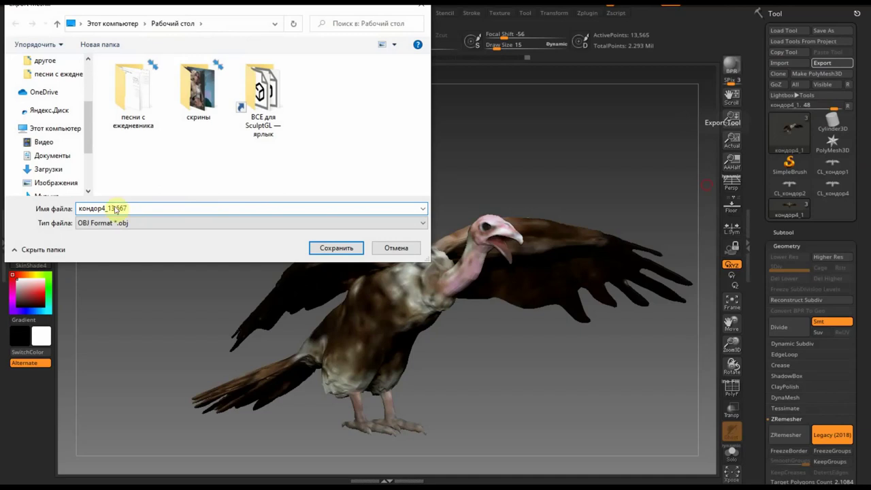
click(338, 249)
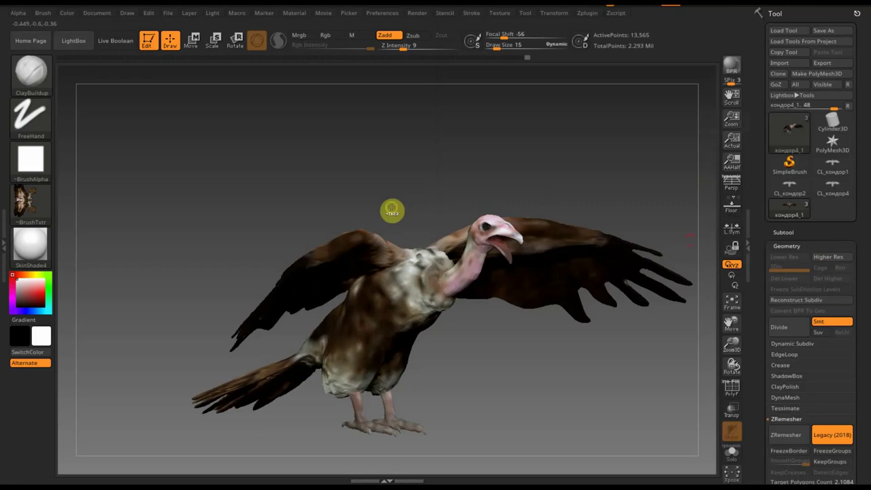
click(779, 268)
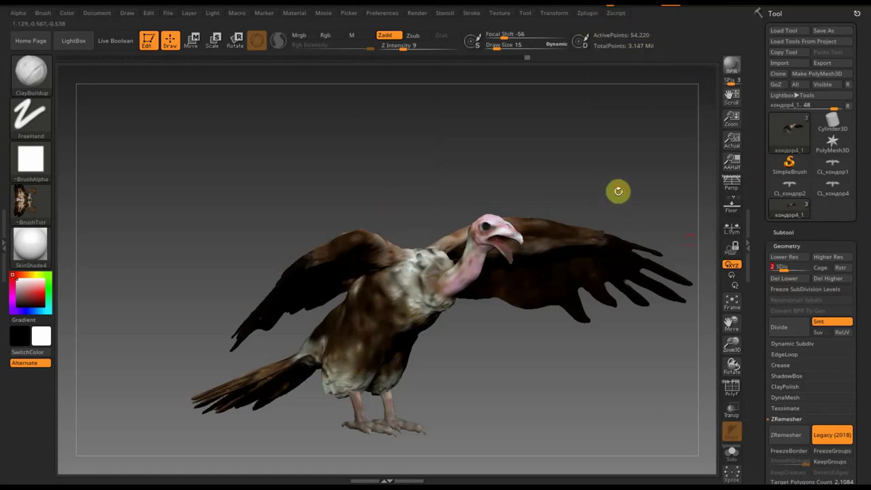
drag(617, 191, 614, 186)
click(826, 278)
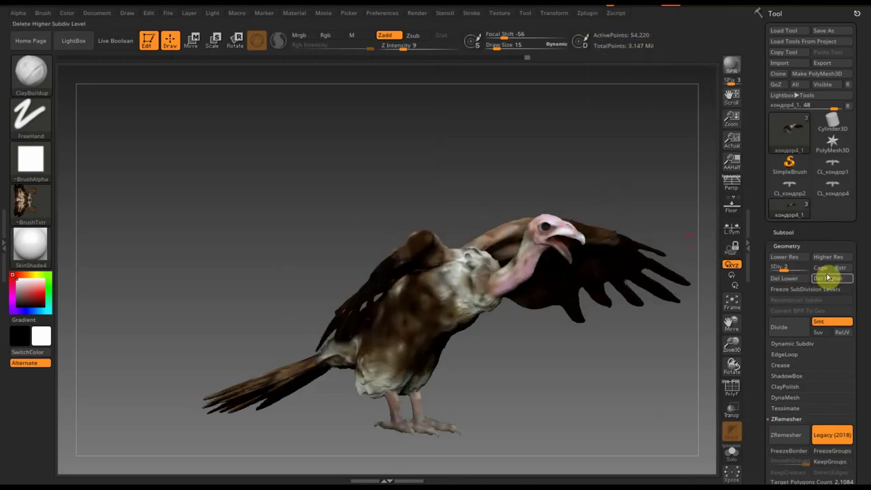
Delete the lower subdivision levels and export the mesh as OBJ кондор4_1 54 000.
click(794, 279)
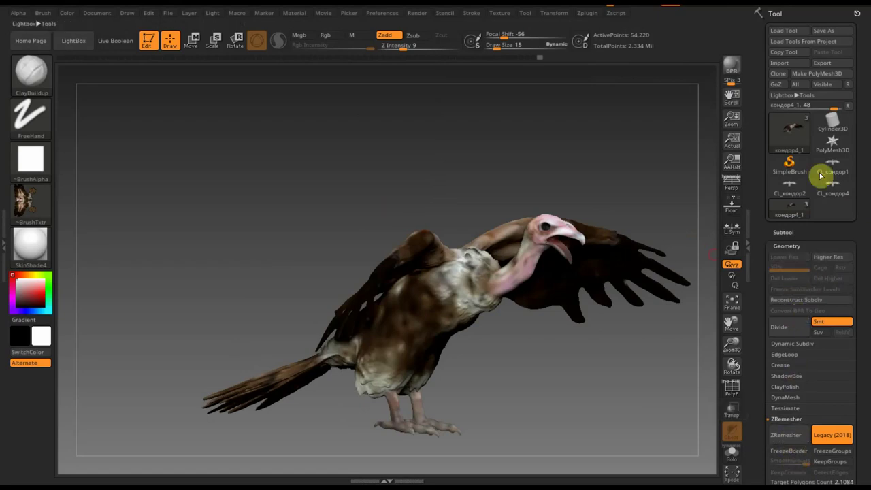
click(830, 65)
text(кондор4_1 54 000)
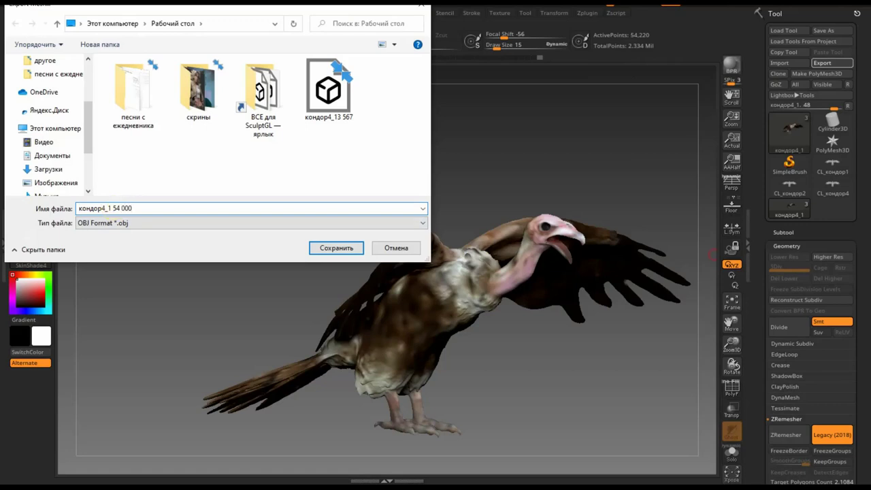
click(346, 248)
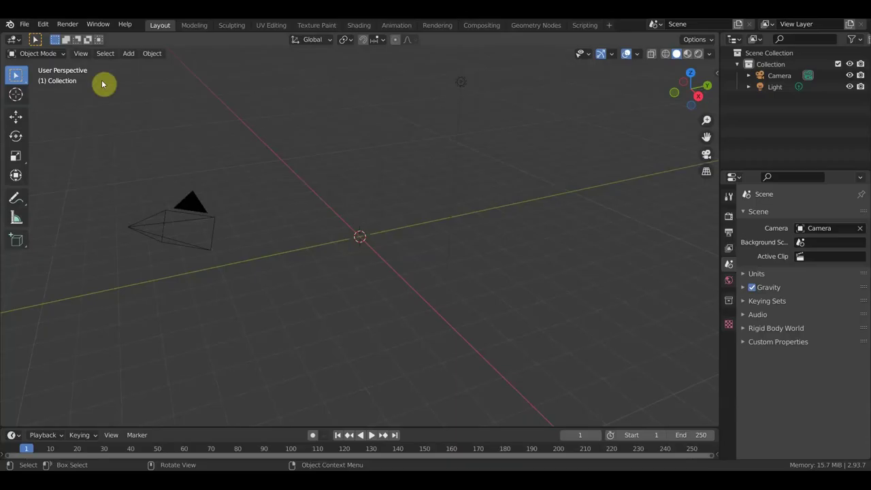
Import кондор4_13 567.OBJ from the Desktop as Wavefront OBJ and view it from the front.
click(25, 25)
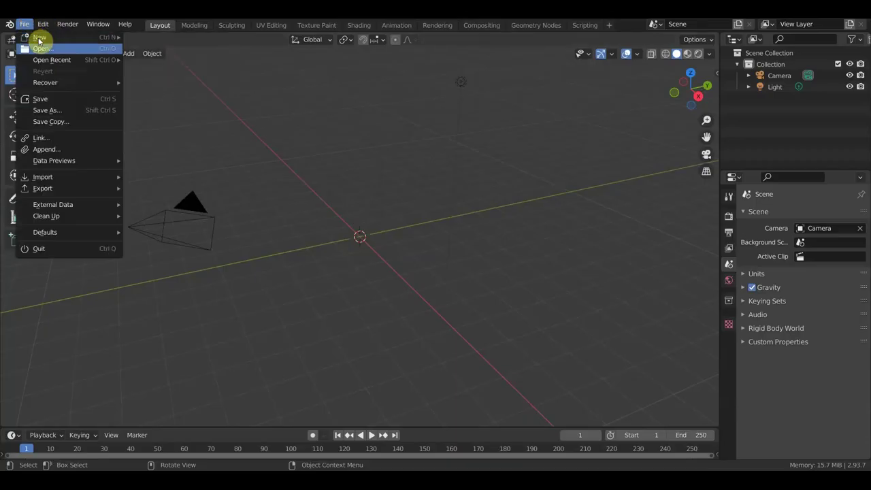
mouse_move(43, 177)
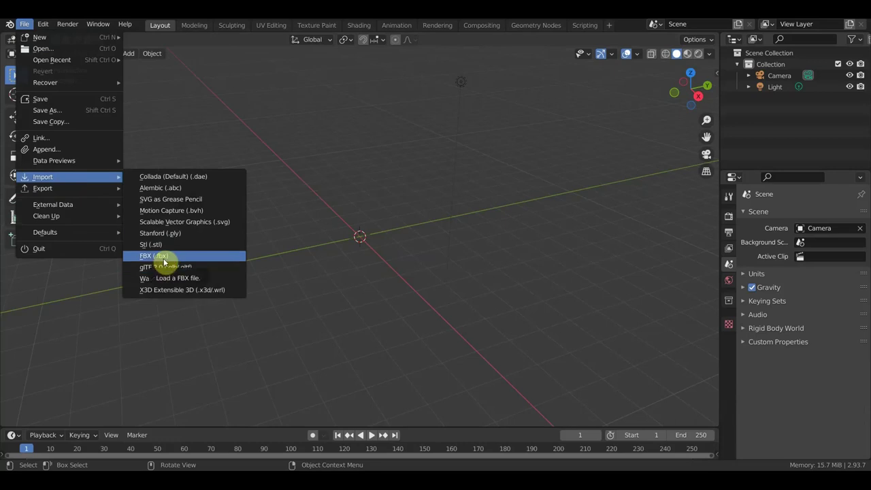
click(187, 278)
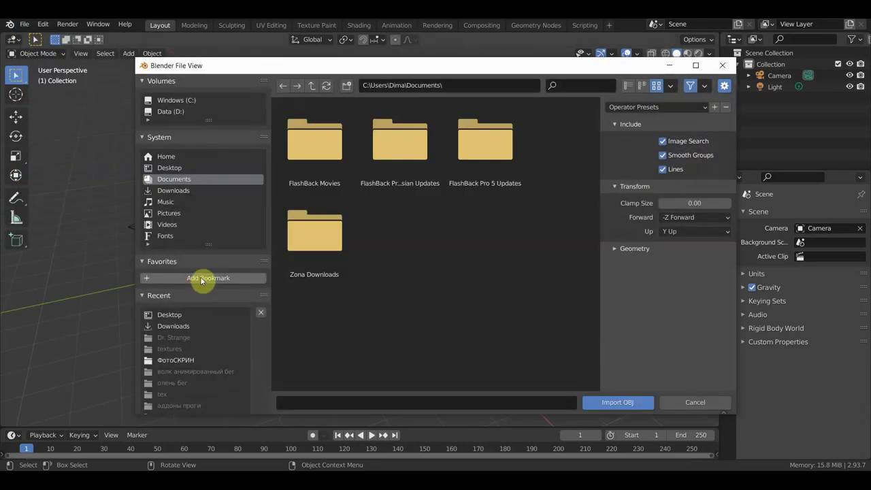
click(168, 167)
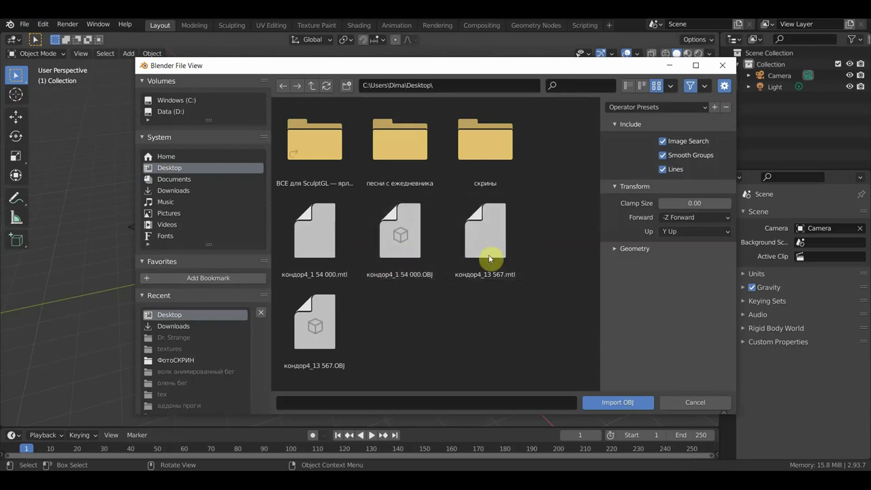
click(311, 328)
click(618, 402)
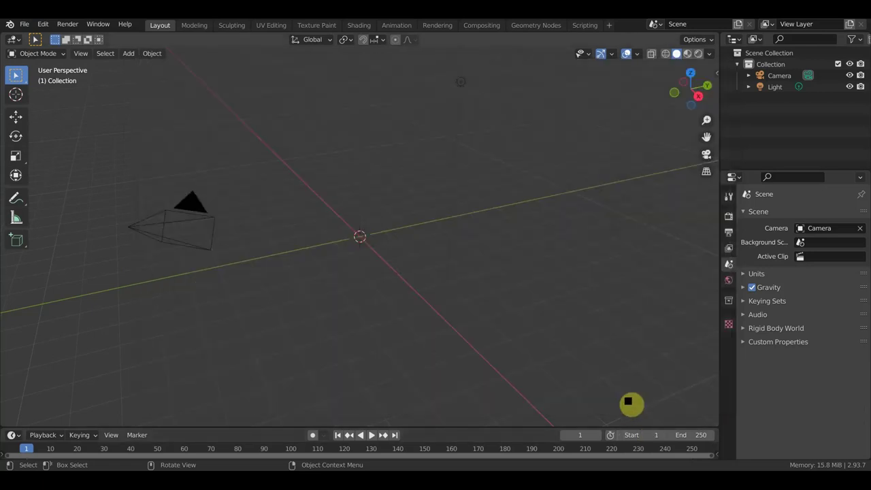
scroll(395, 325, down, 5)
scroll(390, 326, down, 3)
scroll(391, 329, down, 4)
key(KP_1)
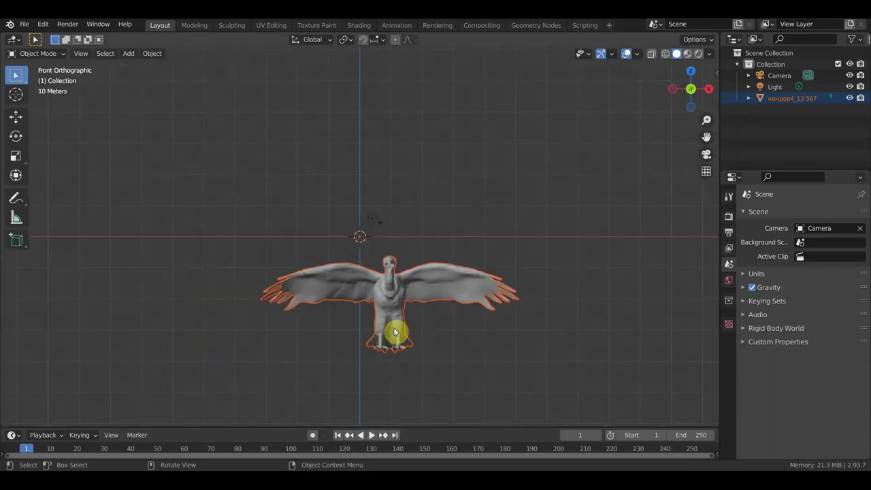
Move the vulture along Z, X and Y to centre it over the world origin.
click(16, 116)
drag(365, 201, 366, 76)
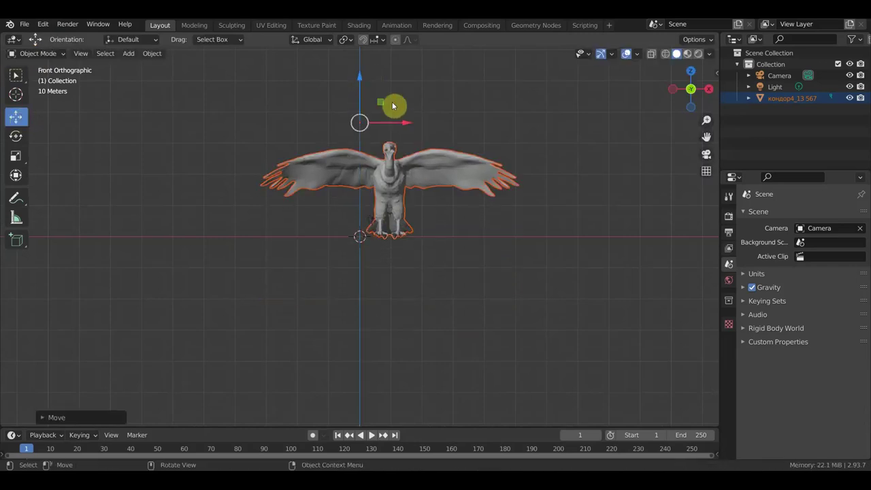
drag(410, 125, 375, 123)
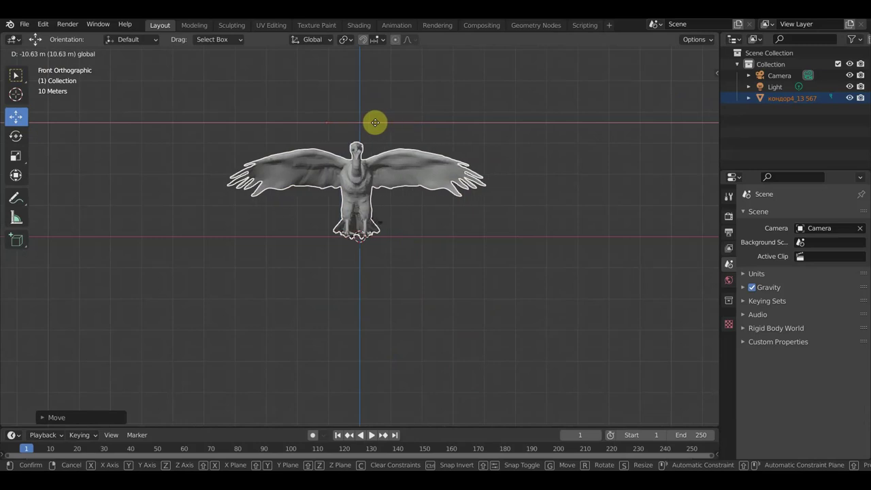
drag(375, 122, 381, 122)
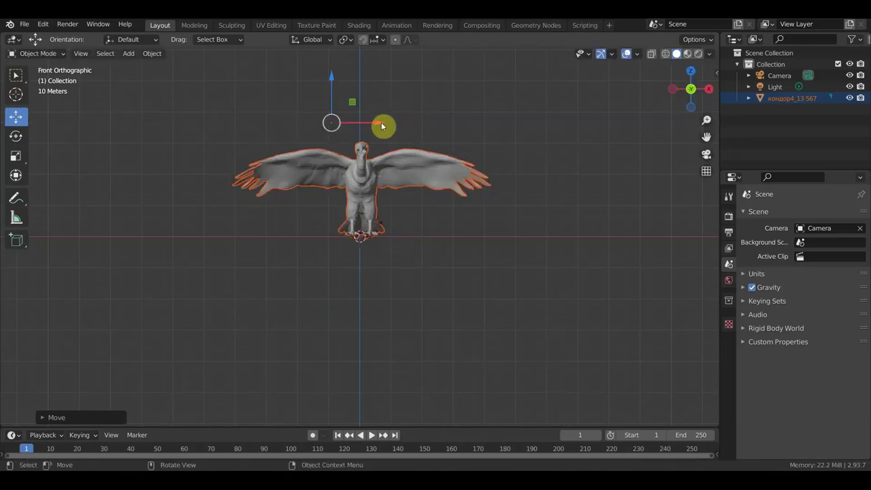
middle_drag(456, 297, 576, 306)
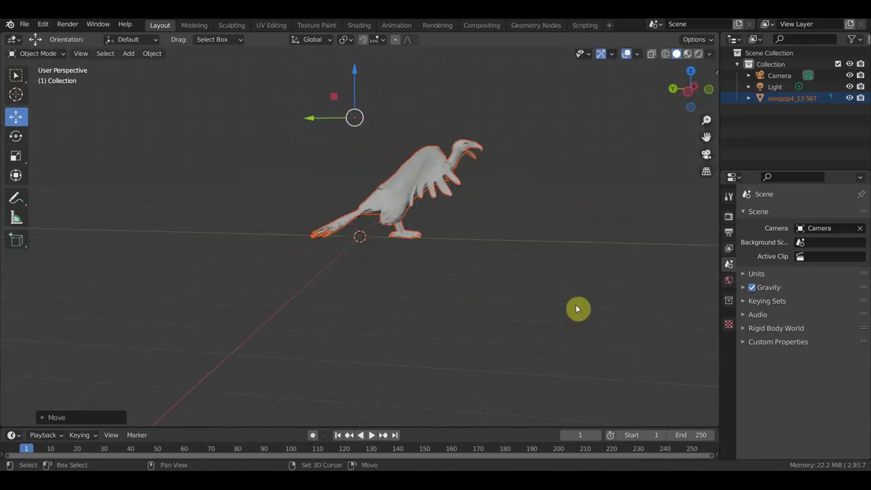
key(KP_3)
drag(408, 122, 455, 136)
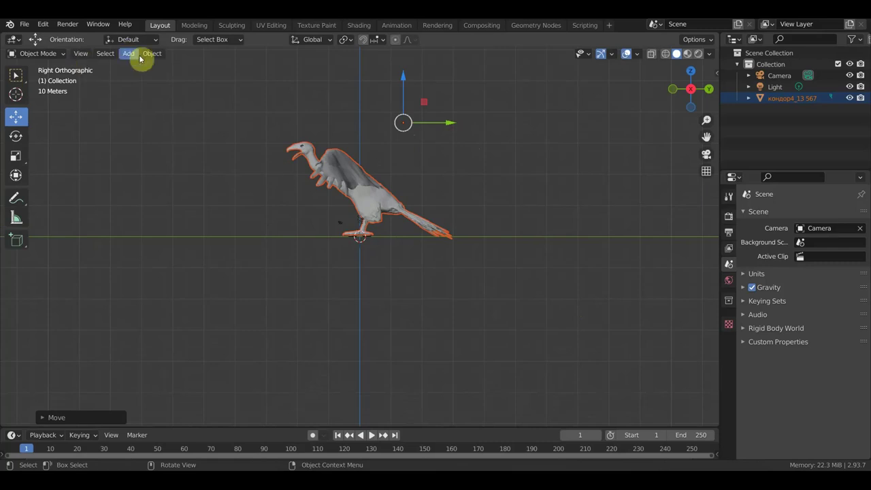
Reset its origin, scale it down by 0.7354, and lower its feet to ground level.
click(151, 53)
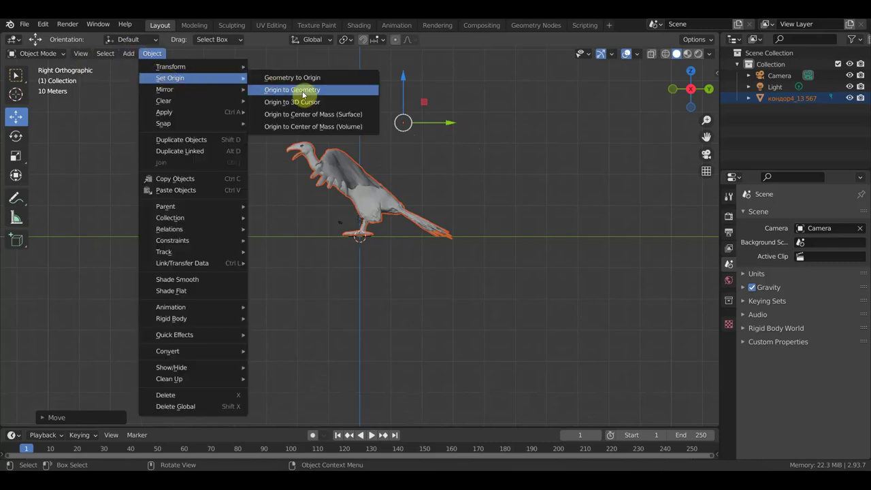
click(305, 102)
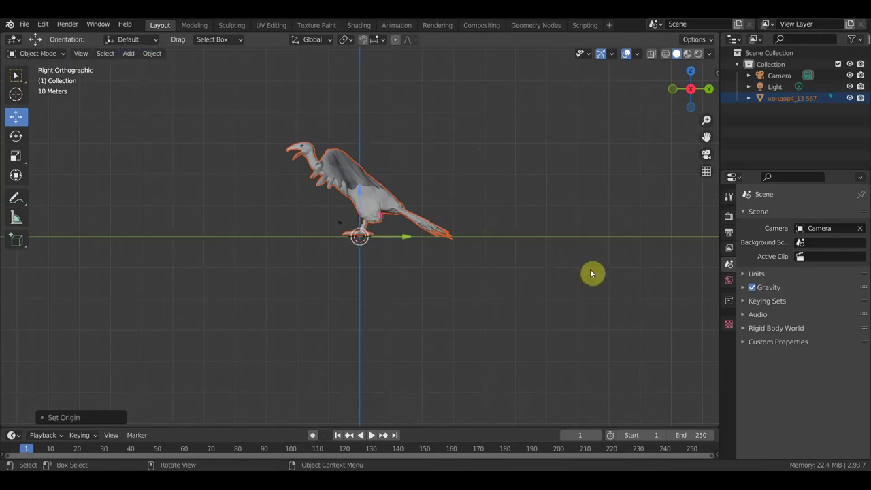
key(s)
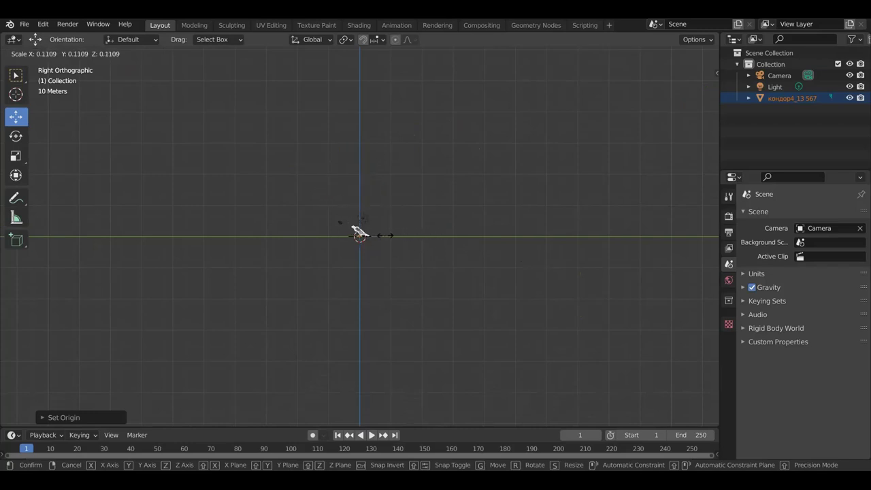
click(383, 239)
key(s)
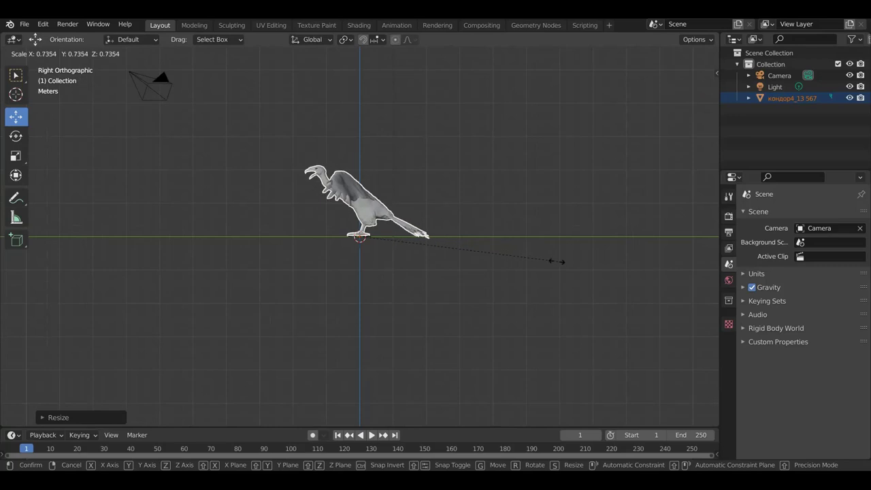
click(527, 262)
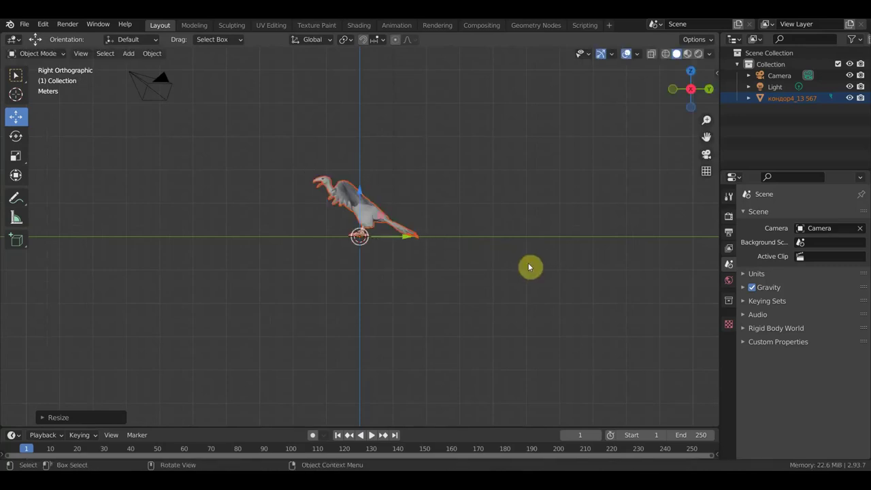
key(KP_1)
scroll(511, 258, up, 5)
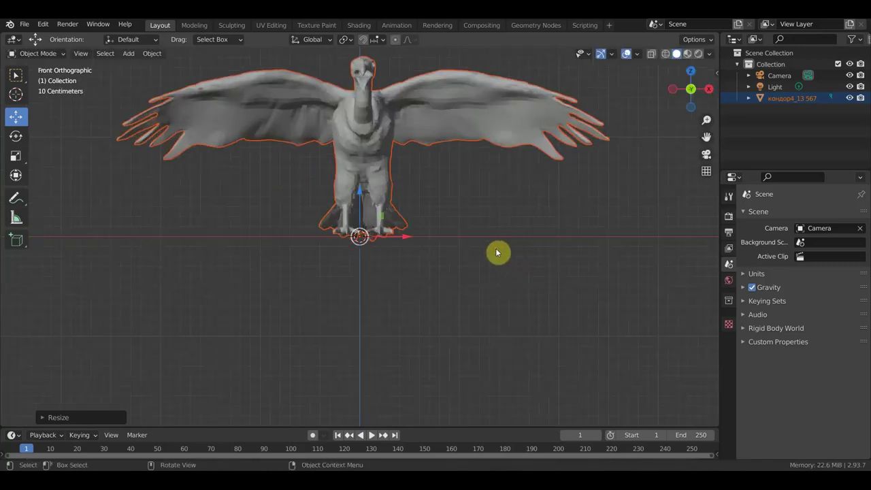
key(g)
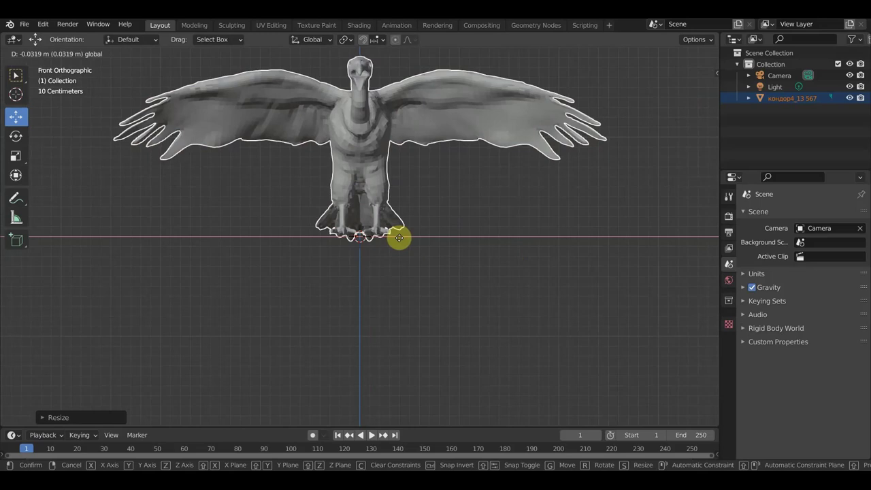
click(397, 237)
shift+middle_drag(497, 226, 497, 308)
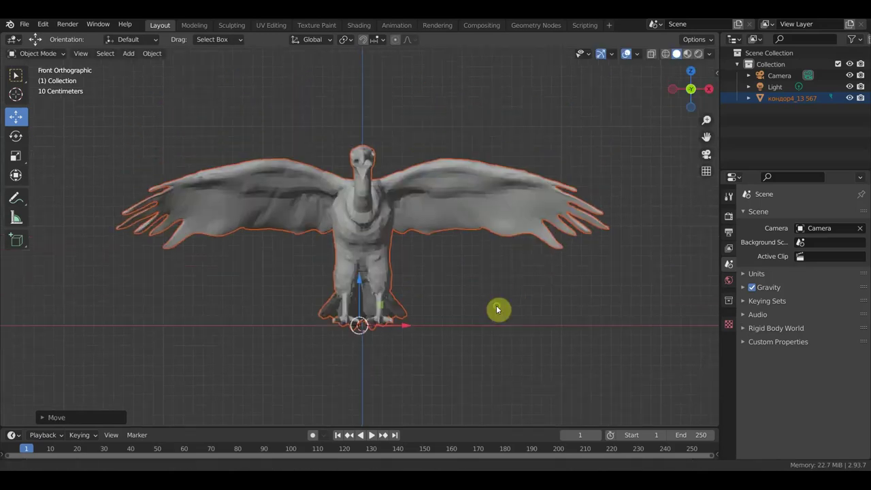
Reset the vulture's origin, check it from top, right and front views, then deselect it.
click(152, 54)
mouse_move(170, 67)
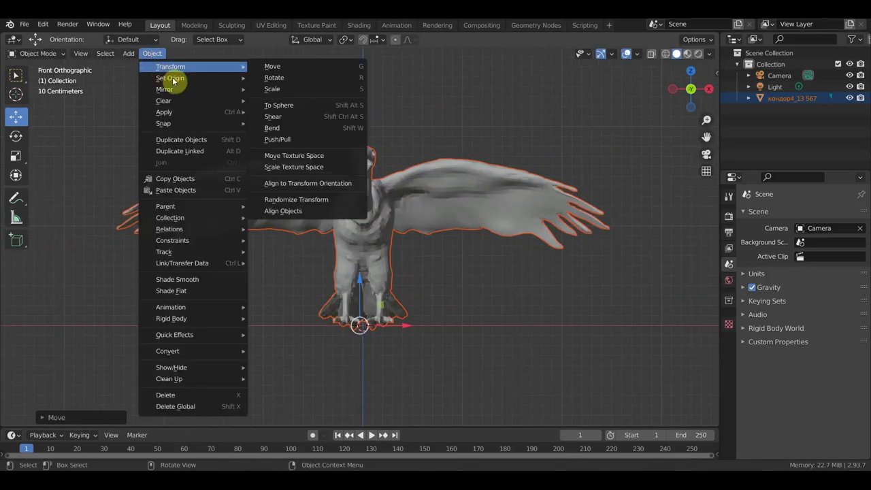
click(303, 102)
middle_drag(451, 127, 451, 260)
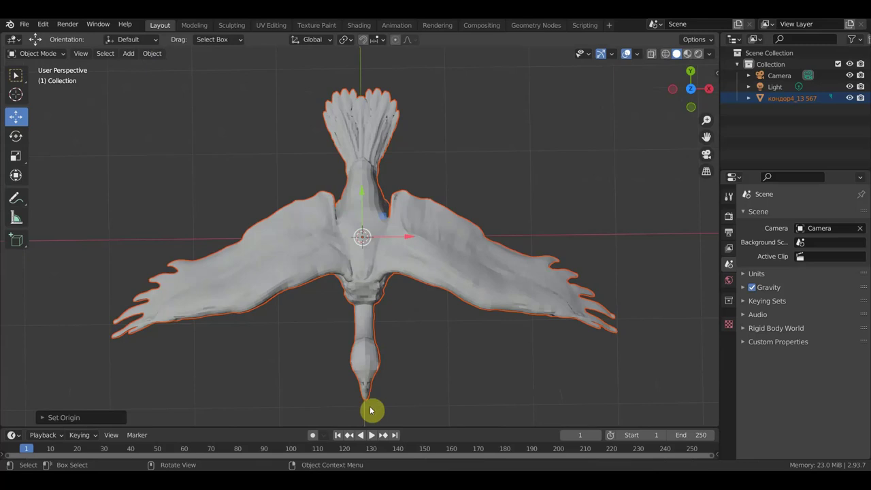
key(KP_7)
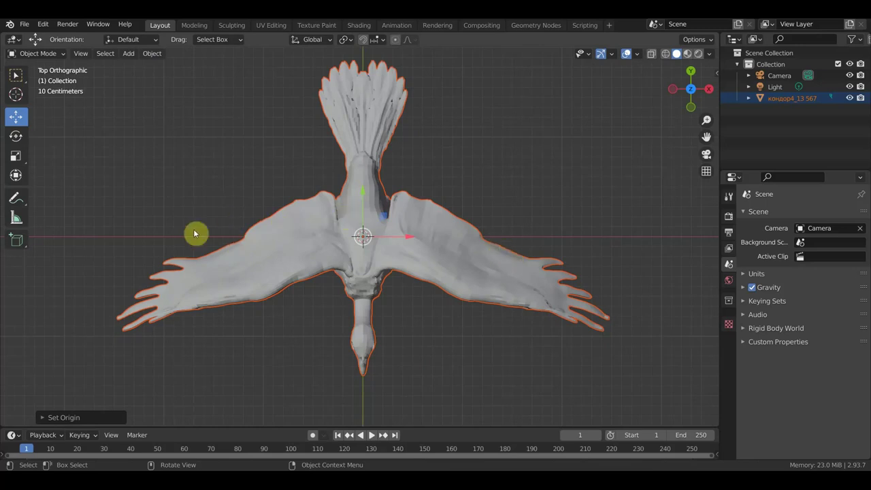
key(KP_3)
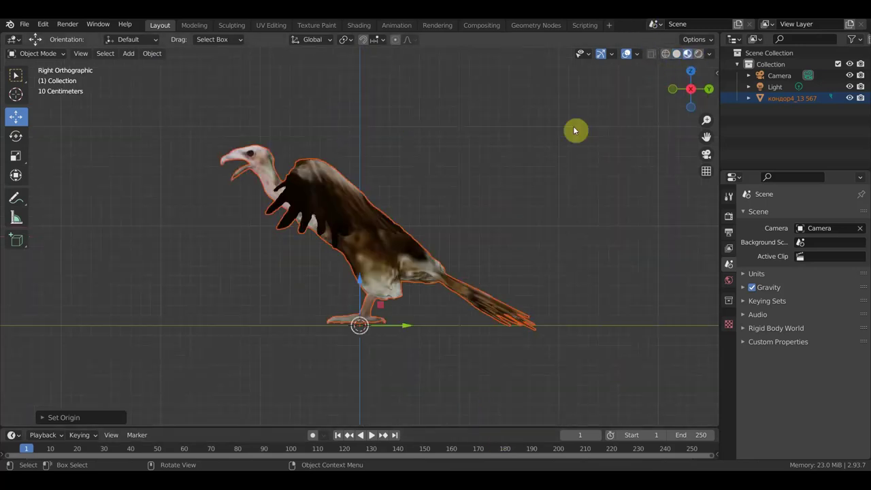
scroll(495, 210, up, 3)
scroll(495, 213, down, 2)
middle_drag(495, 213, 579, 220)
click(637, 130)
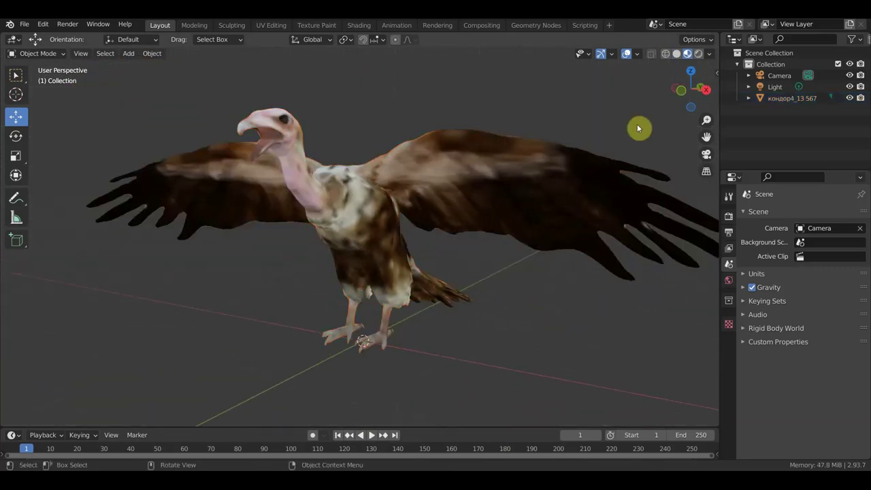
scroll(543, 260, down, 3)
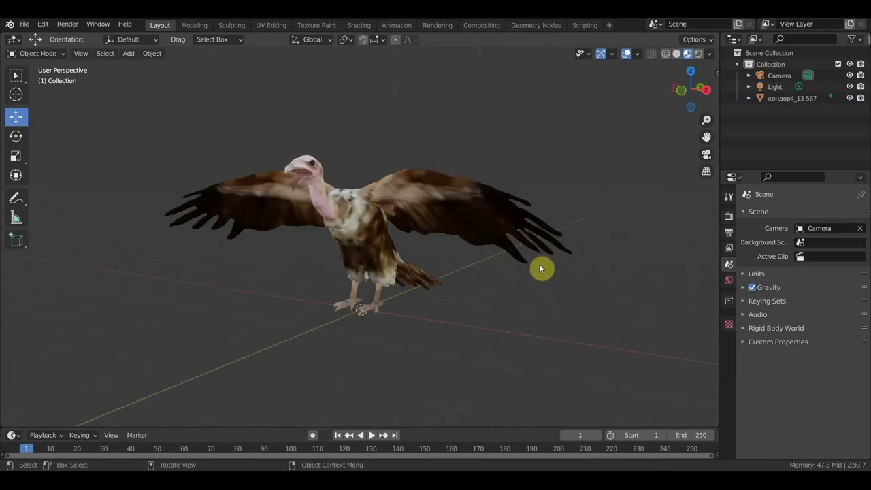
Select the vulture in the Shading workspace, arrange its nodes and duplicate the Image Texture node.
click(367, 200)
click(359, 26)
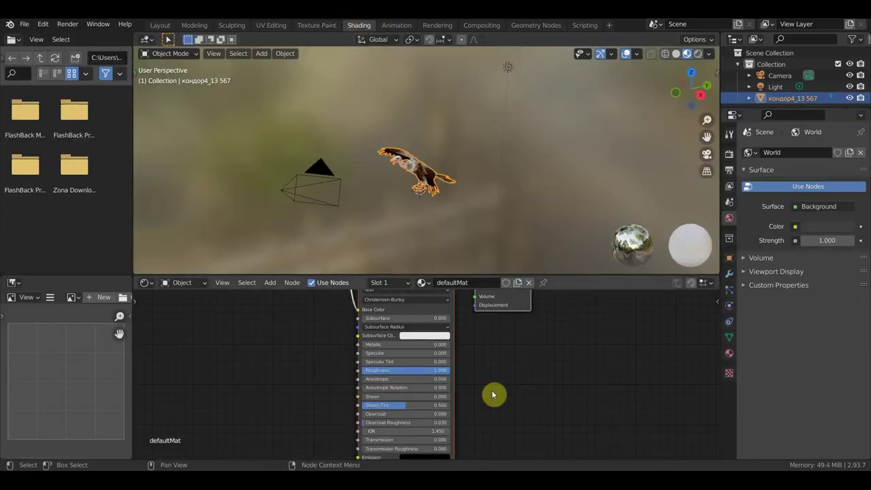
scroll(495, 385, down, 3)
scroll(497, 378, down, 2)
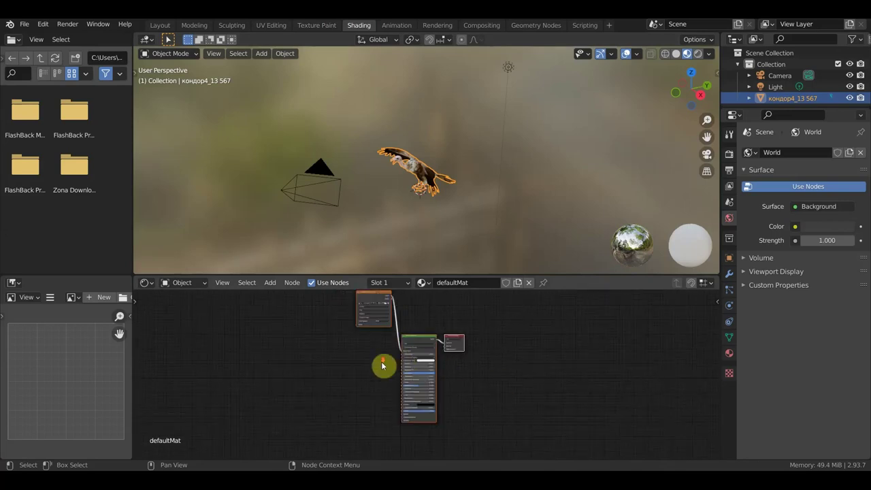
middle_drag(383, 361, 421, 353)
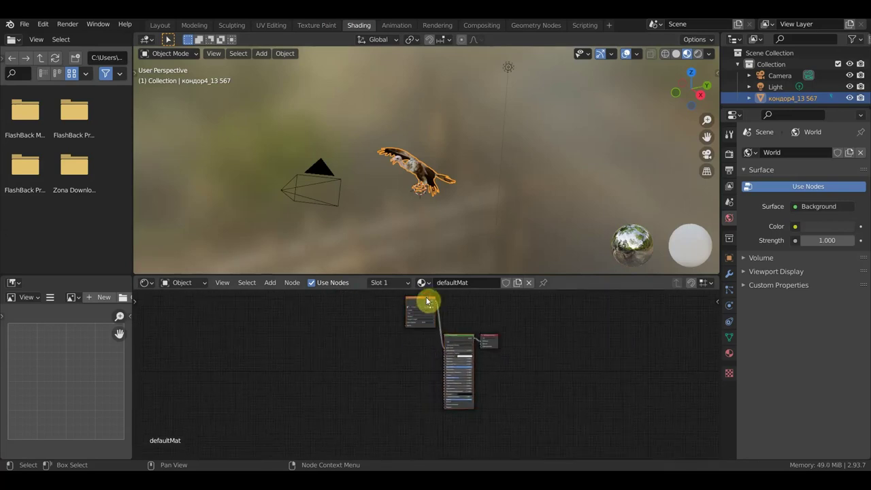
drag(426, 298, 386, 325)
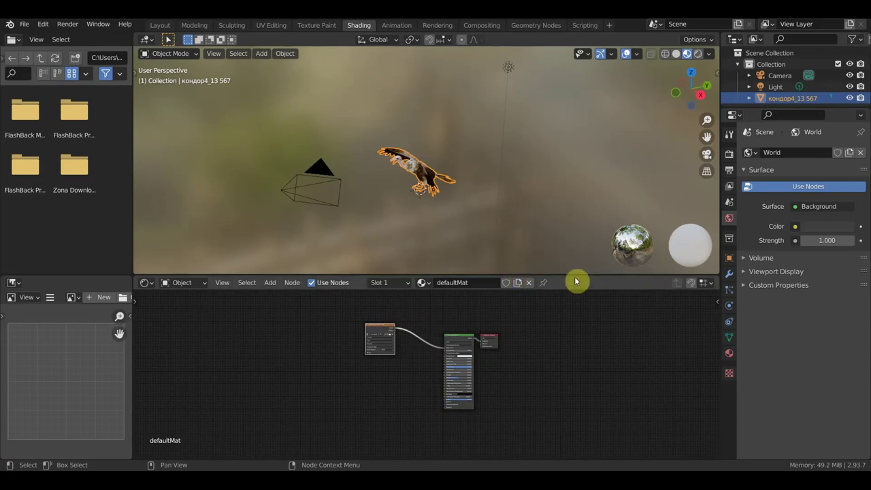
drag(573, 276, 575, 176)
scroll(550, 306, up, 2)
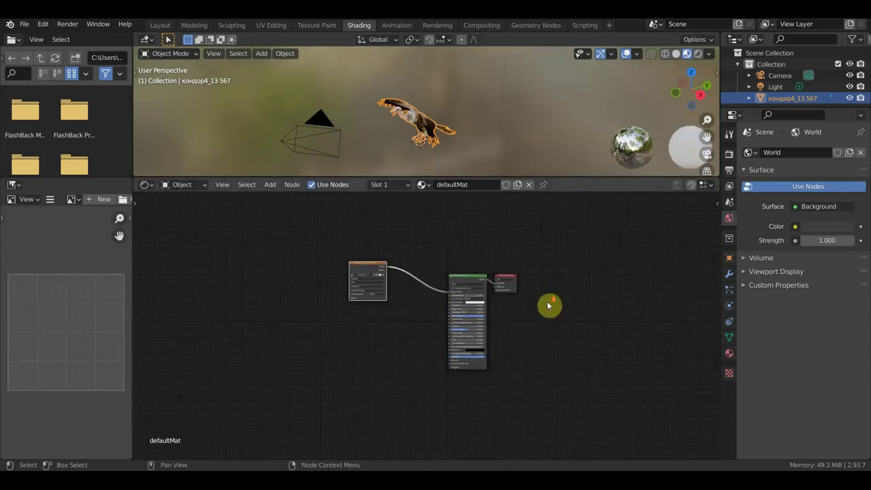
scroll(565, 307, up, 1)
scroll(558, 307, up, 2)
scroll(355, 298, down, 1)
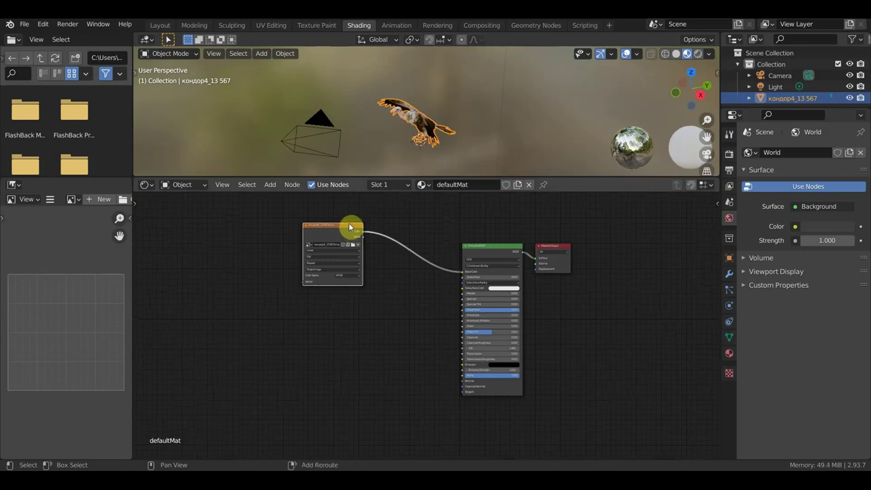
key(shift+d)
click(341, 411)
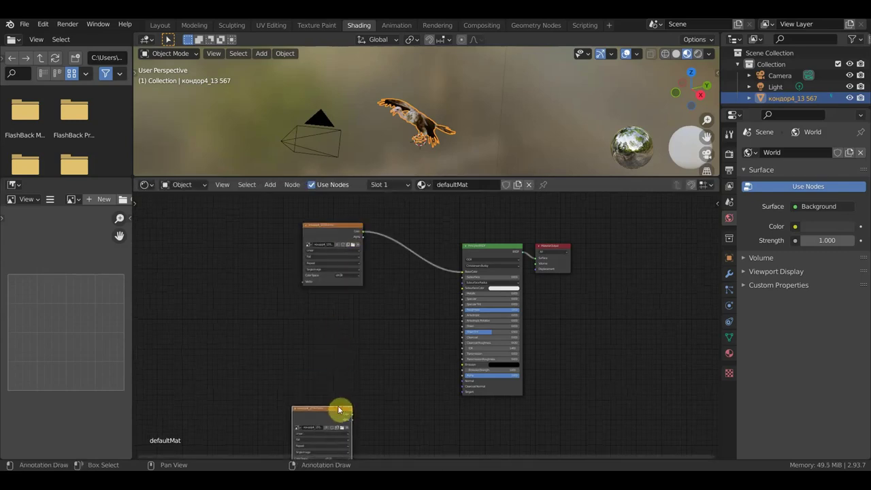
Add a Normal Map node, linking image Color to it and its Normal into the Principled BSDF.
click(270, 184)
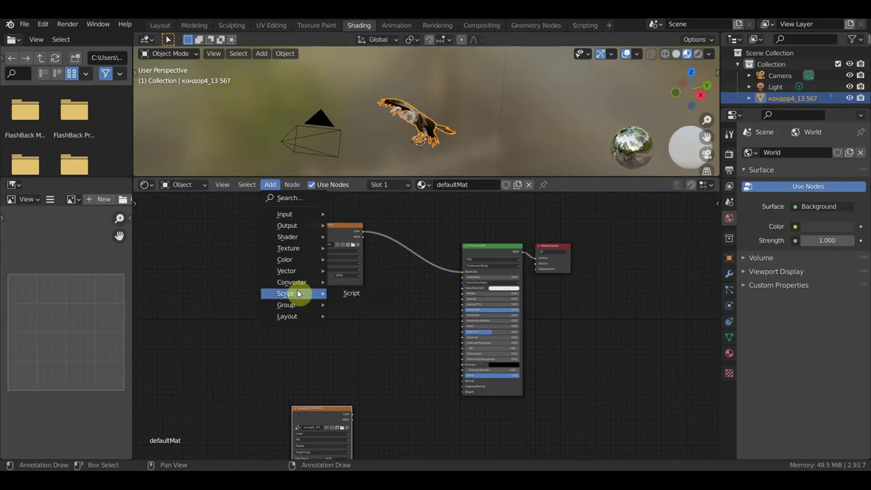
mouse_move(286, 271)
click(373, 319)
click(408, 398)
scroll(439, 401, up, 2)
middle_drag(459, 416, 450, 301)
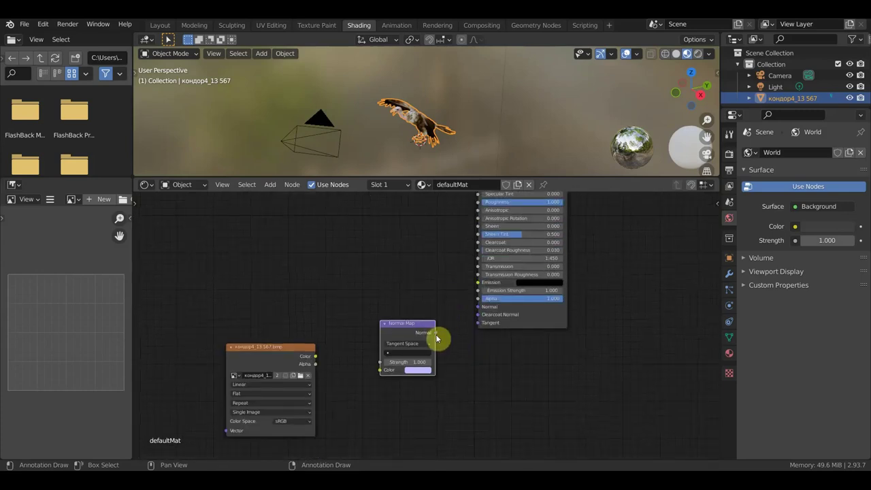
mouse_move(437, 334)
mouse_down()
mouse_move(477, 318)
mouse_move(478, 307)
mouse_up()
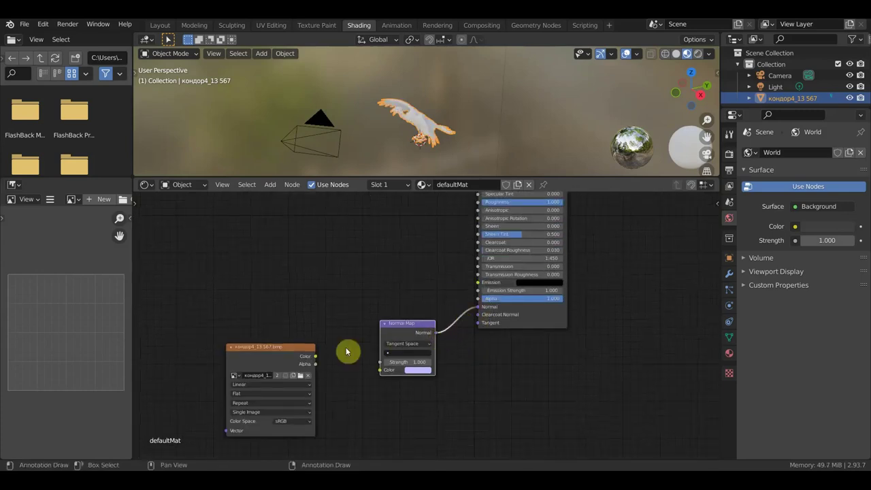
drag(316, 356, 380, 371)
Load кондор4_1.PSD into the duplicate image node with Non-Color colour space.
click(301, 378)
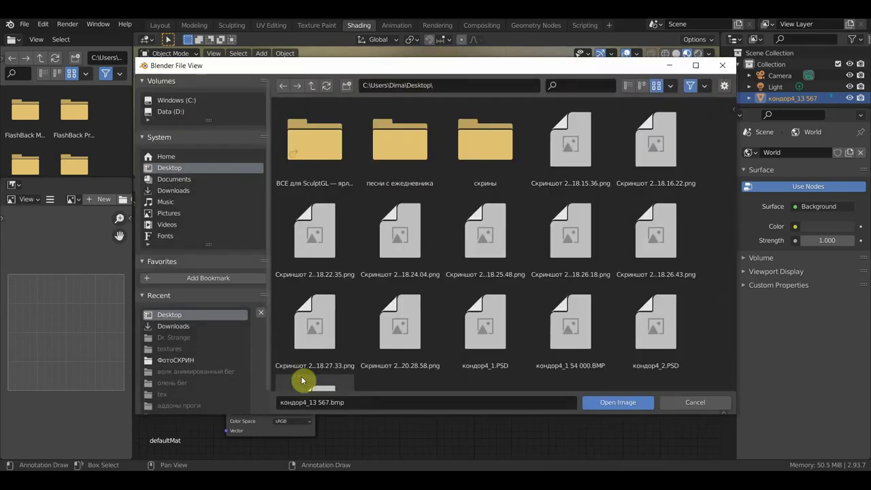
click(513, 326)
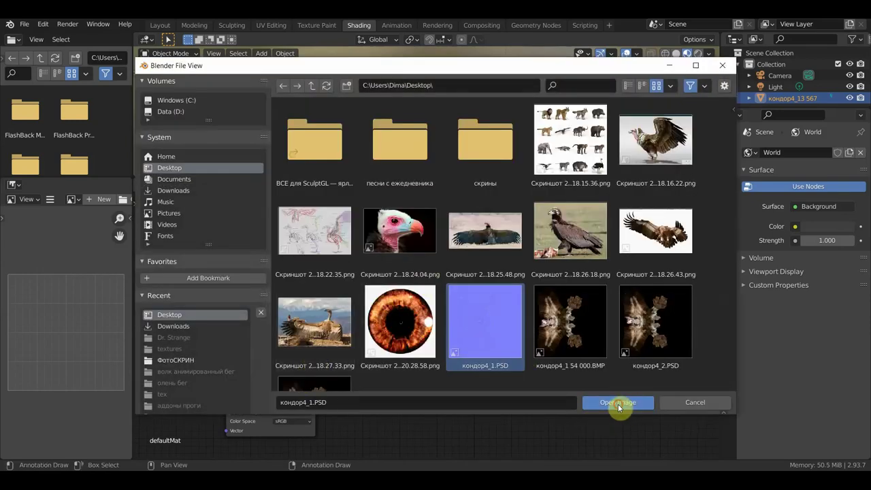
click(618, 402)
scroll(369, 333, up, 2)
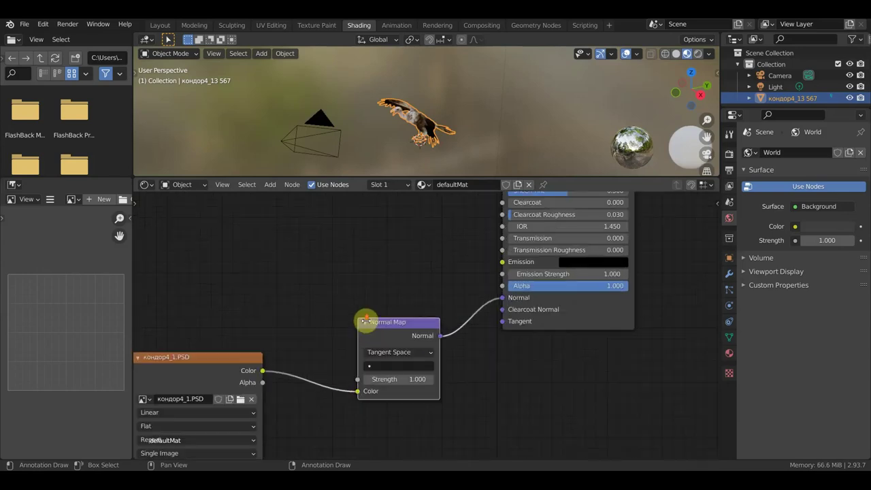
middle_drag(361, 320, 372, 273)
click(364, 385)
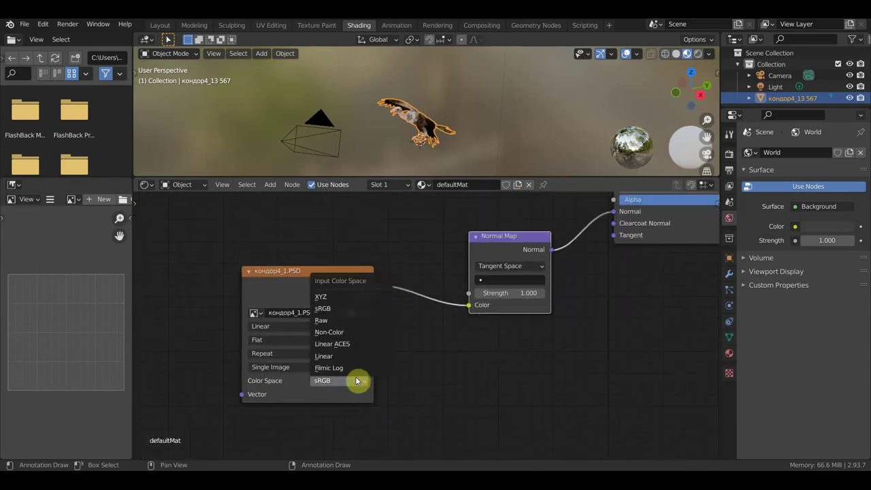
click(350, 332)
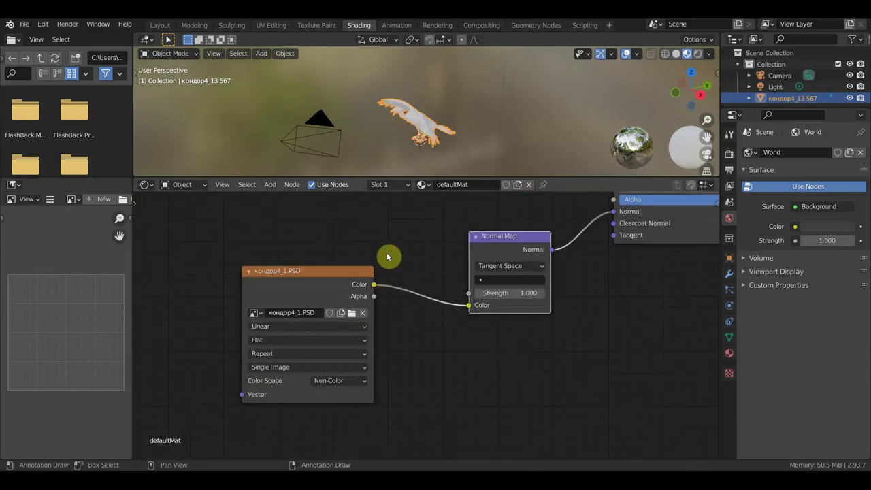
Test the normal map strength on the orbiting vulture, leaving Strength at 1.000.
scroll(479, 140, up, 3)
middle_drag(475, 139, 443, 129)
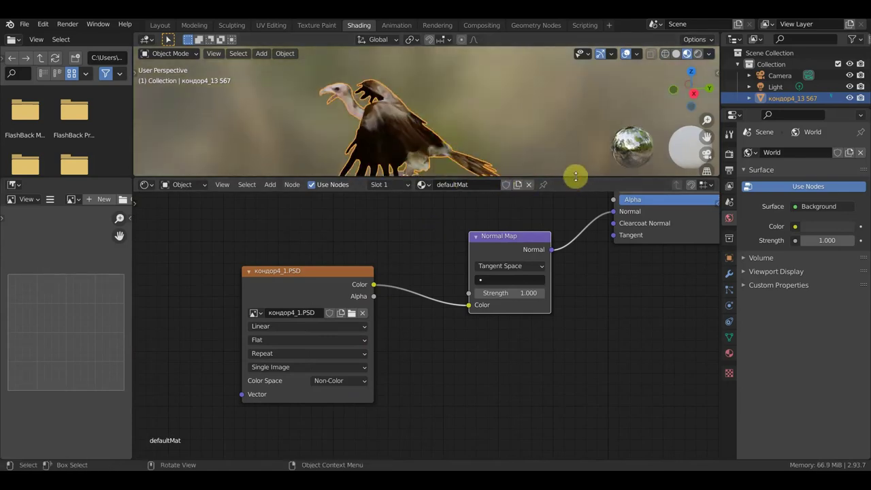
drag(575, 177, 471, 286)
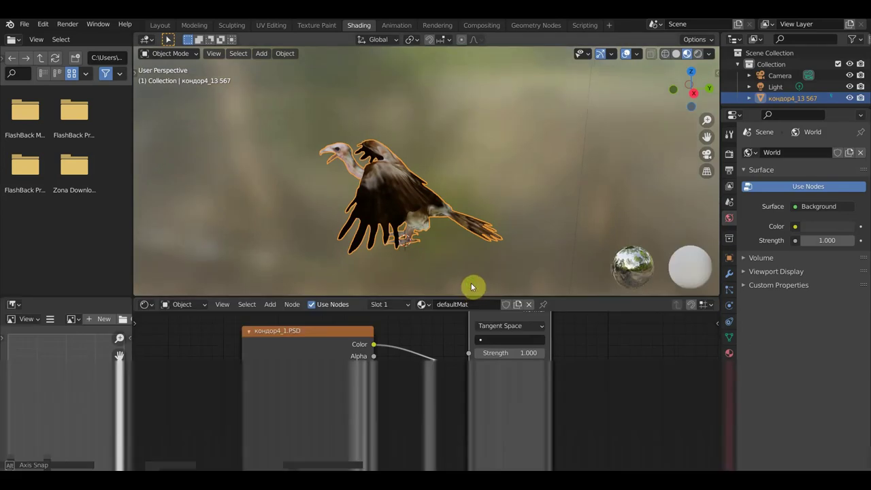
middle_drag(471, 285, 447, 268)
scroll(501, 334, up, 2)
drag(511, 347, 544, 347)
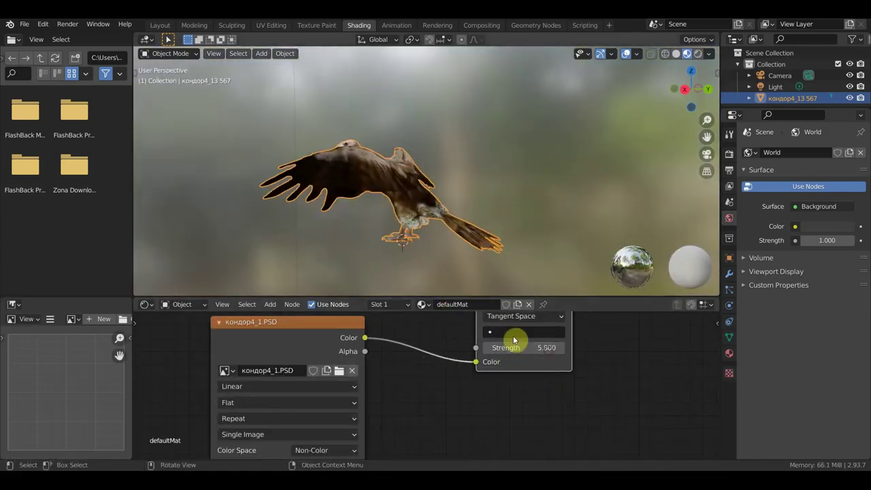
mouse_move(472, 212)
middle_down()
mouse_move(372, 265)
mouse_move(315, 242)
mouse_move(161, 214)
mouse_move(140, 227)
mouse_move(675, 233)
mouse_move(631, 228)
mouse_move(694, 218)
mouse_move(148, 195)
mouse_move(710, 225)
mouse_move(693, 170)
mouse_move(141, 134)
mouse_move(214, 179)
mouse_move(233, 181)
middle_up()
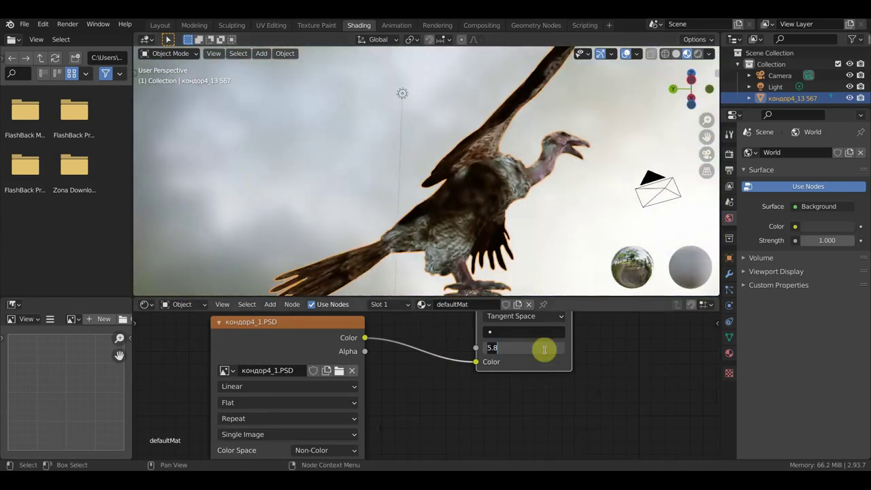
text(1)
key(Return)
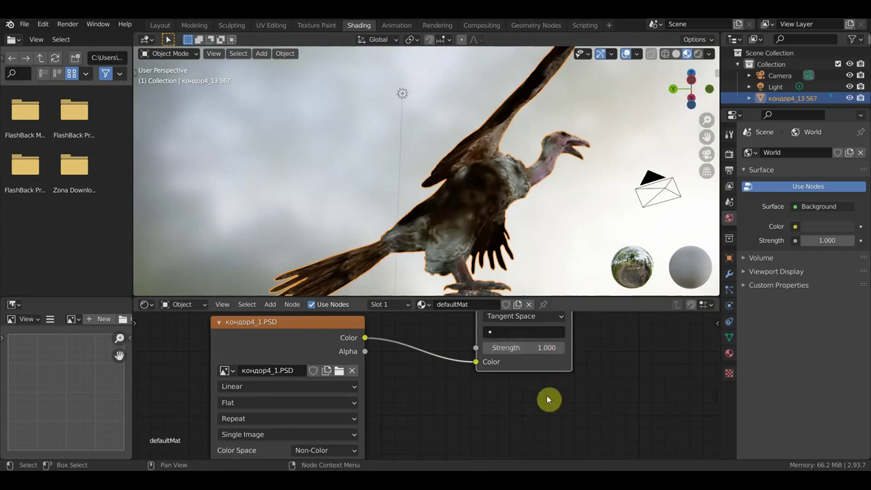
mouse_move(558, 233)
middle_down()
mouse_move(496, 279)
mouse_move(469, 278)
middle_up()
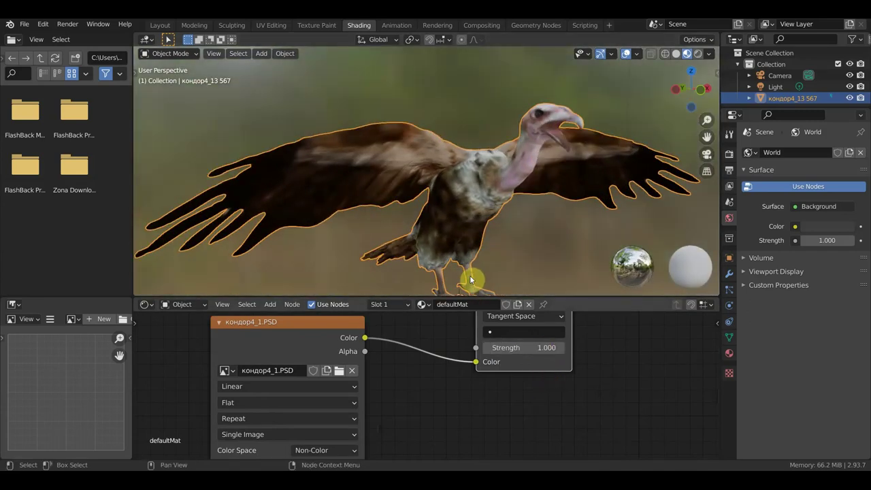
Rearrange the material nodes so the texture nodes and Principled BSDF inputs are visible.
scroll(381, 407, down, 1)
scroll(407, 386, down, 1)
scroll(407, 386, down, 1)
scroll(481, 374, down, 1)
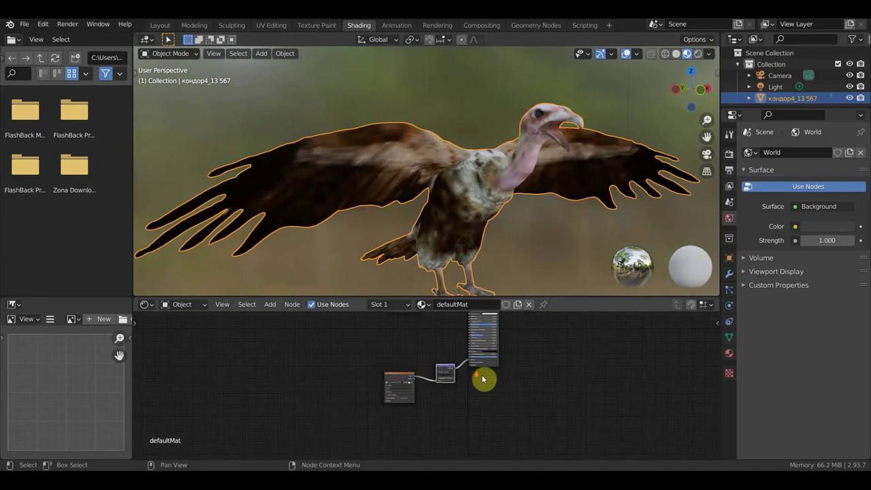
middle_drag(484, 377, 567, 400)
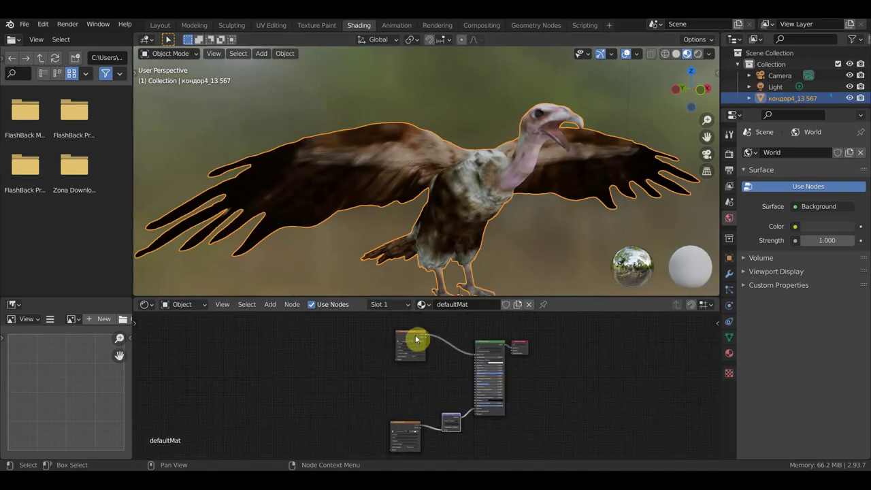
drag(422, 335, 383, 322)
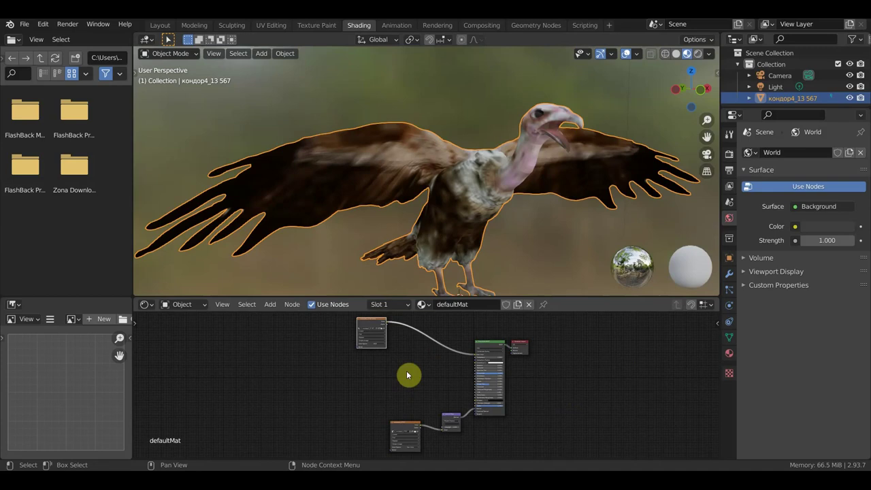
scroll(469, 391, up, 3)
scroll(500, 400, up, 1)
middle_drag(508, 398, 408, 421)
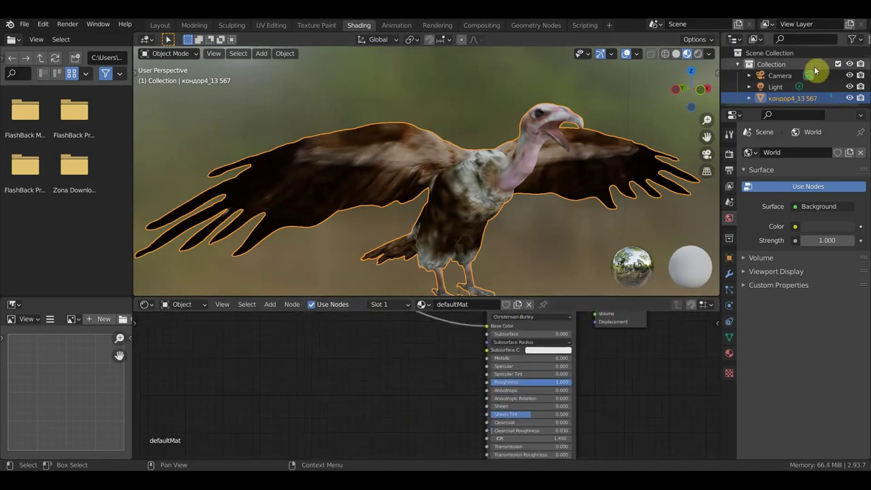
scroll(416, 365, down, 2)
scroll(416, 365, down, 4)
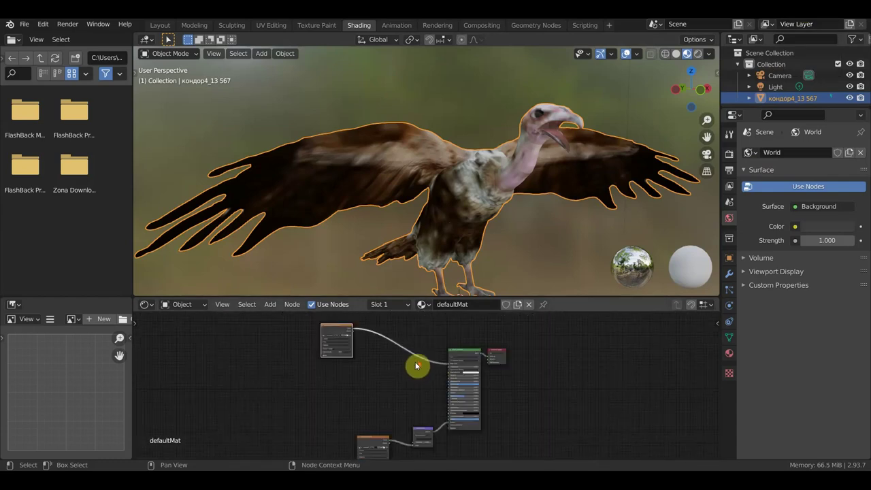
scroll(390, 365, down, 1)
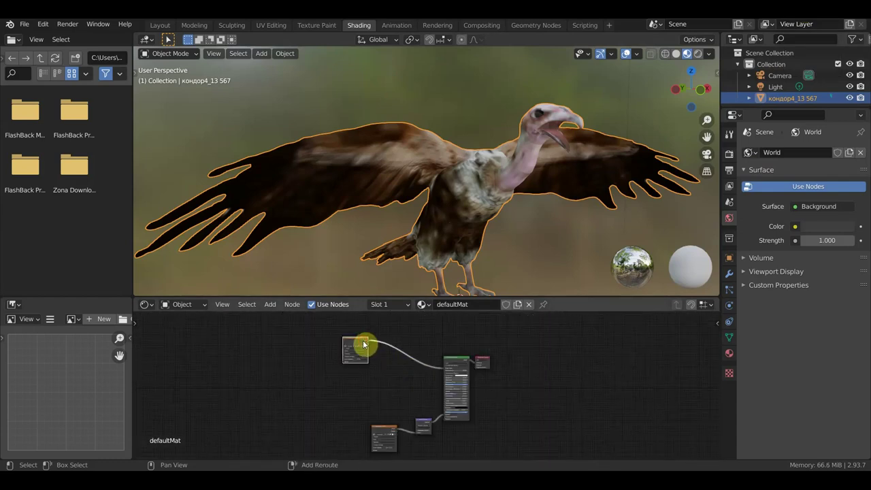
Duplicate the кондор4_13 567.bmp image node and connect its Color to Principled Roughness.
key(shift+d)
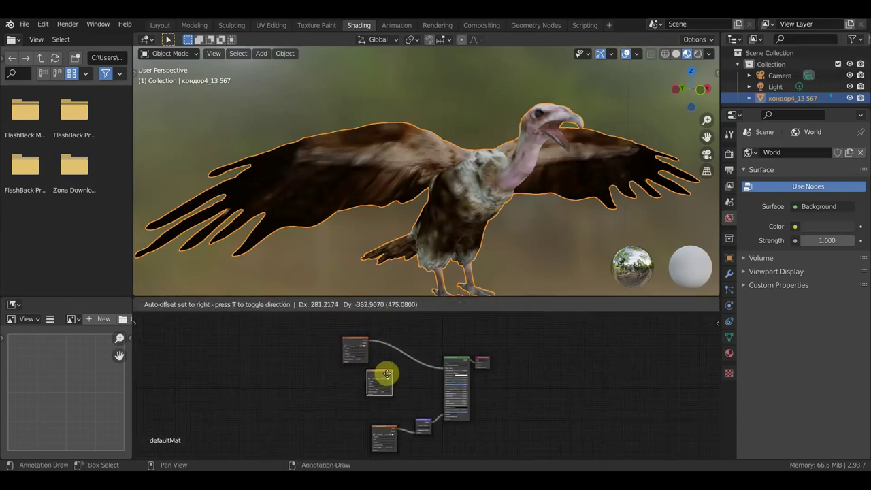
click(387, 373)
scroll(414, 397, up, 3)
scroll(351, 371, up, 1)
drag(339, 354, 436, 371)
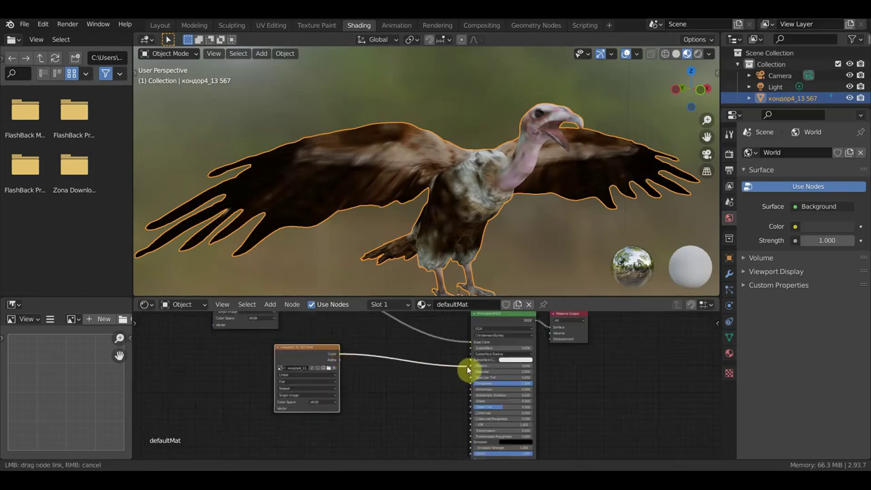
drag(468, 368, 475, 386)
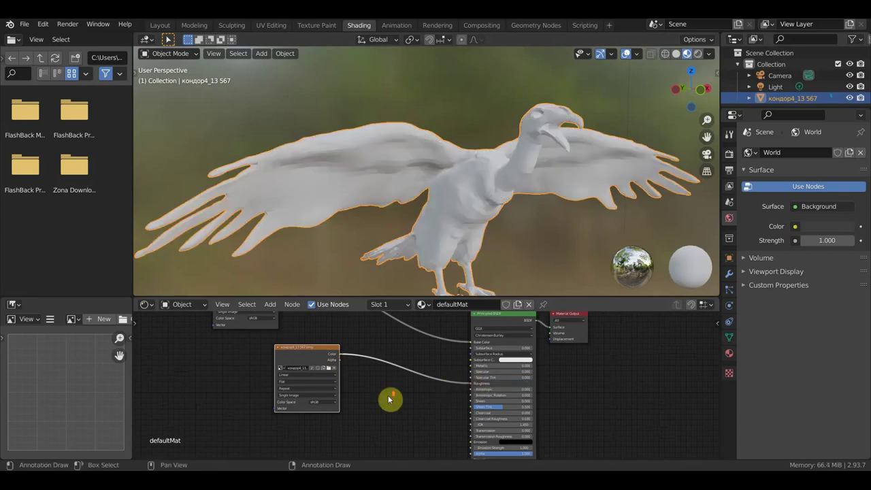
scroll(389, 399, up, 2)
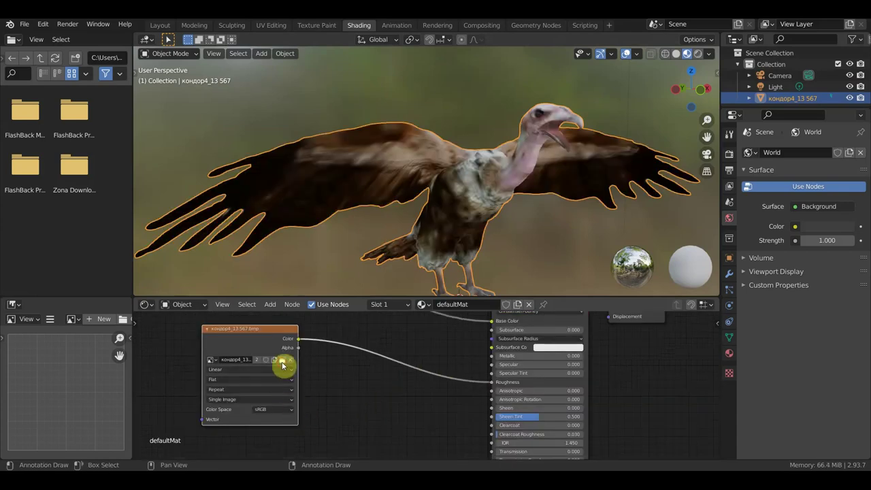
Load кондор4_13 567_DISP.png into the copy and reroute its colour from Roughness to Specular.
click(283, 365)
scroll(502, 314, down, 3)
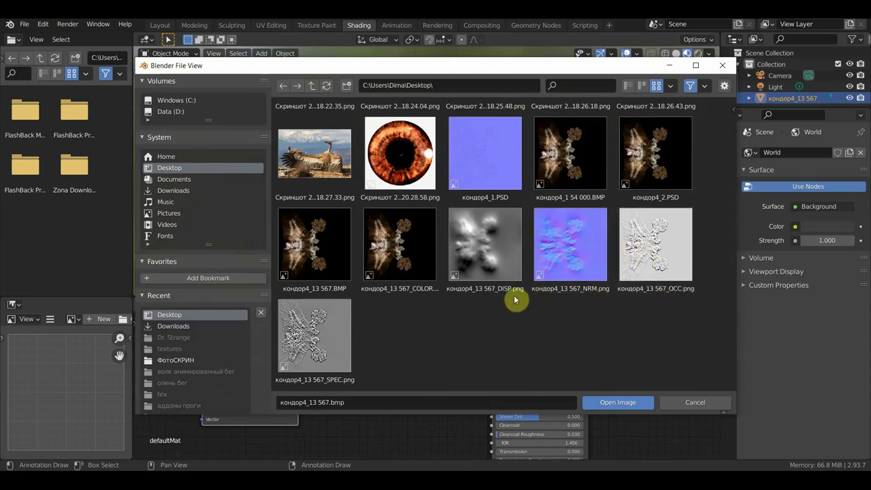
click(489, 256)
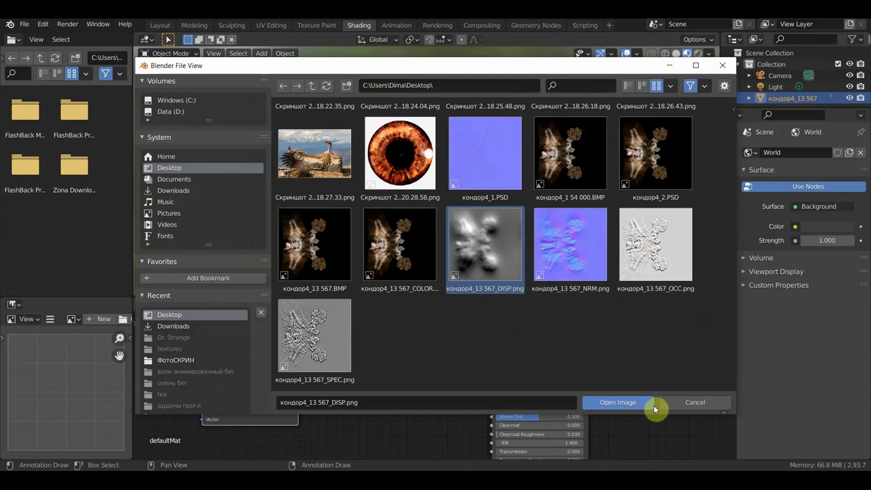
click(611, 403)
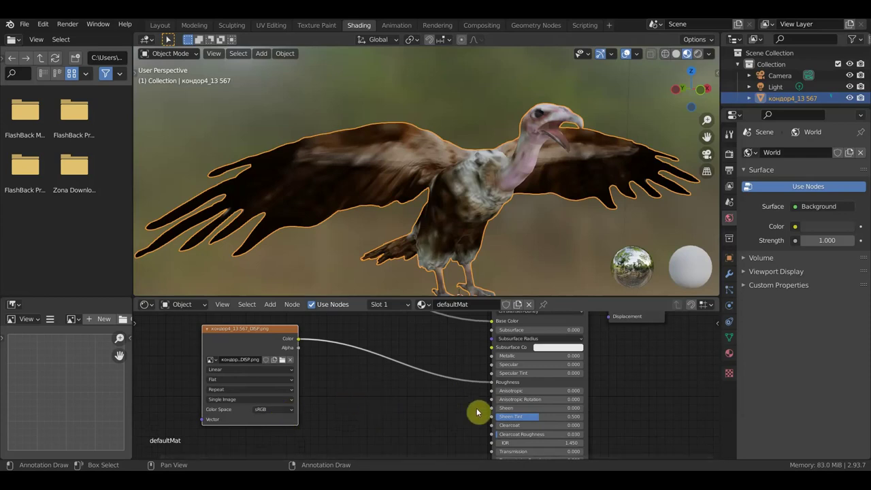
mouse_move(493, 385)
mouse_down()
mouse_move(488, 355)
mouse_move(496, 367)
mouse_up()
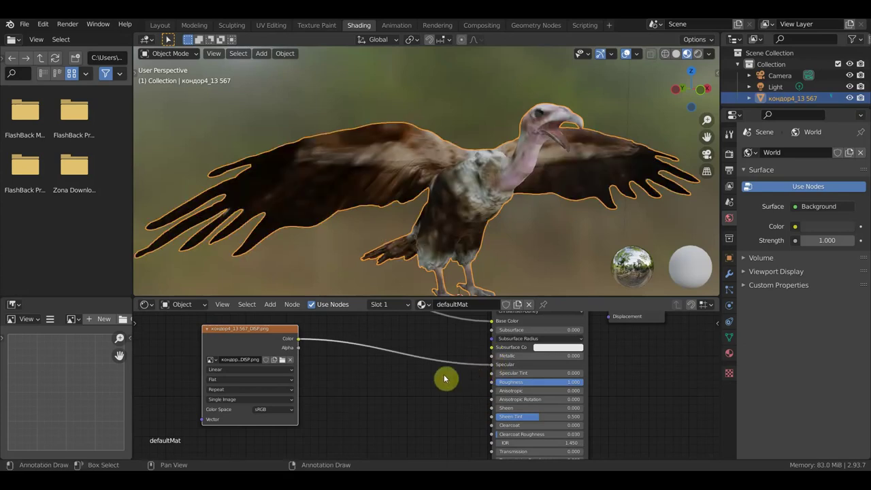
scroll(358, 404, down, 2)
scroll(364, 404, down, 1)
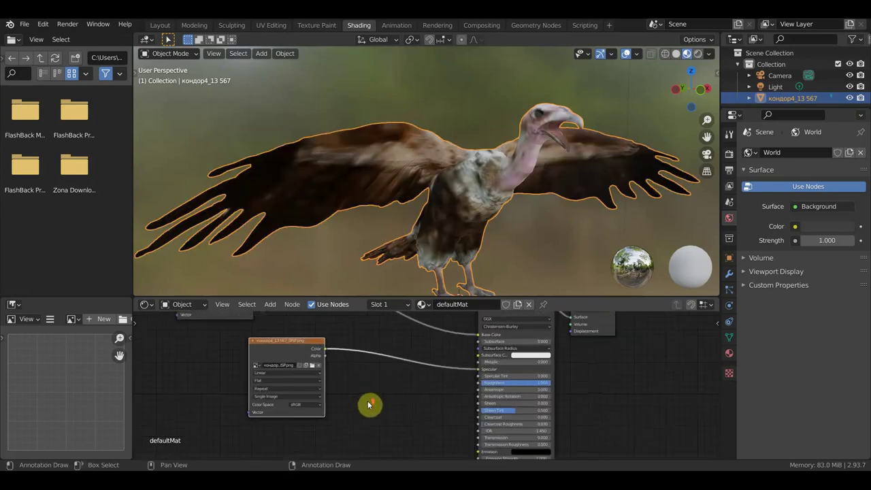
Apply Shade Smooth to the vulture from its right-click menu.
scroll(477, 249, up, 3)
mouse_move(484, 225)
middle_down()
mouse_move(392, 212)
mouse_move(278, 274)
mouse_move(314, 260)
middle_up()
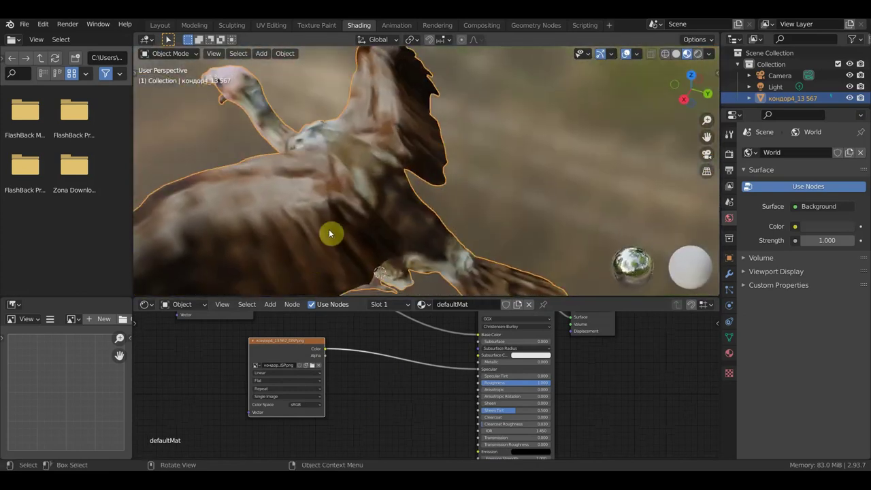
right_click(330, 233)
click(329, 232)
mouse_move(329, 228)
middle_down()
mouse_move(536, 191)
mouse_move(535, 217)
middle_up()
Return to the Layout workspace and view the whole textured vulture.
scroll(428, 424, down, 2)
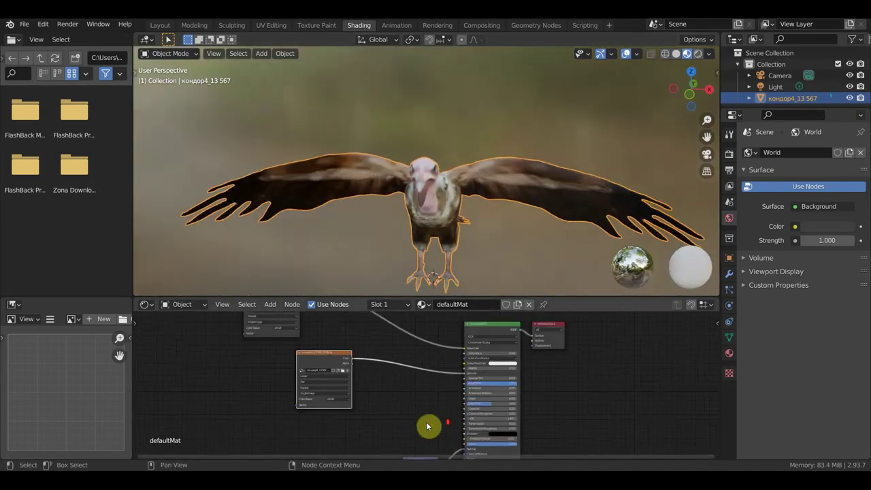
middle_drag(428, 424, 467, 375)
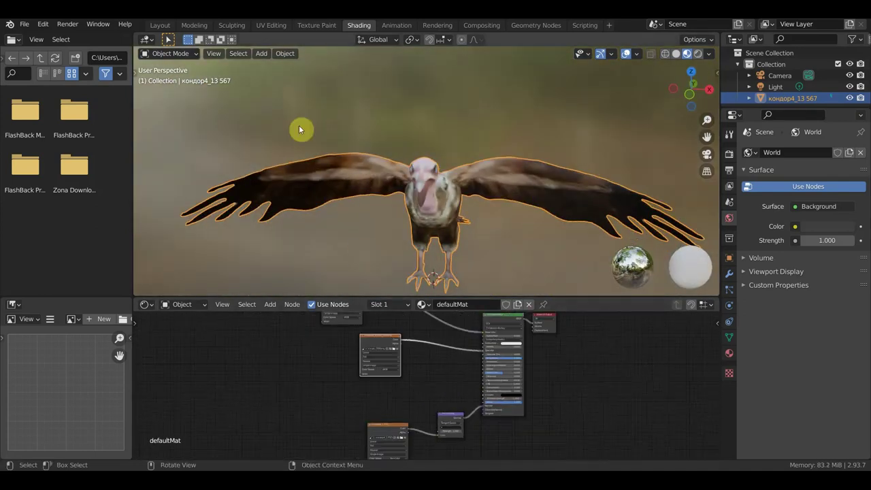
click(162, 25)
middle_drag(480, 213, 593, 170)
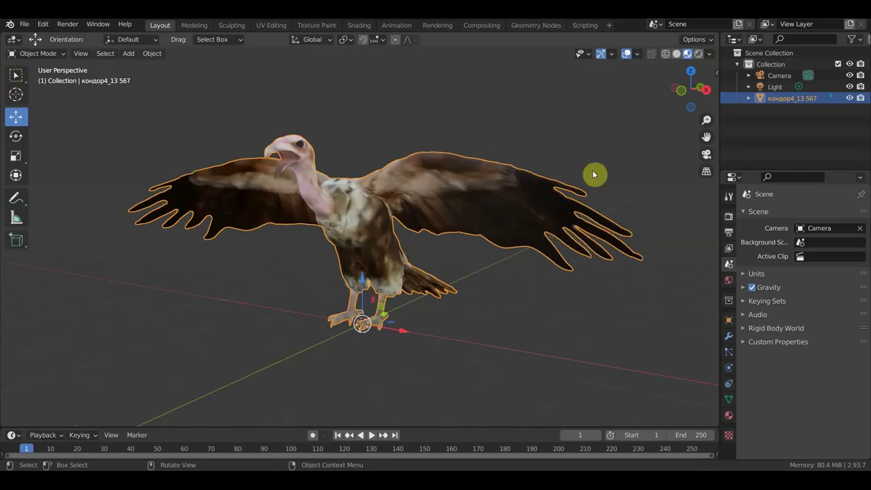
Switch the viewport to Rendered shading and change the scene light to a Sun.
click(595, 166)
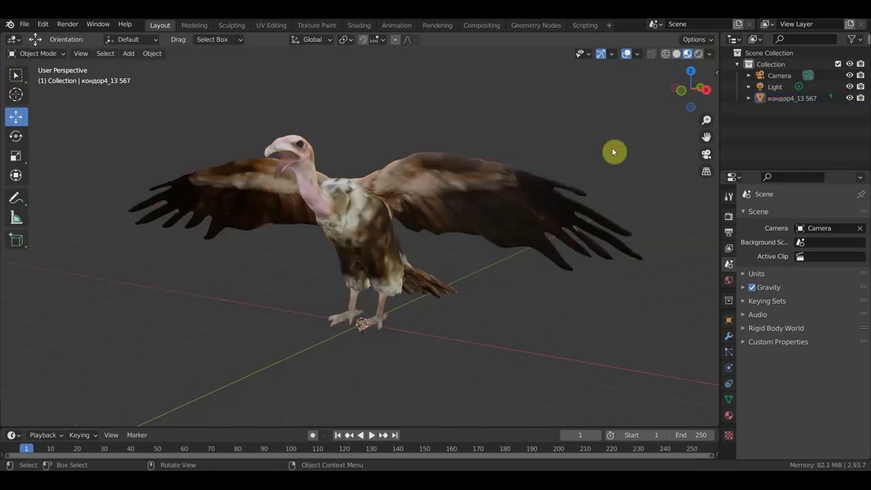
click(698, 54)
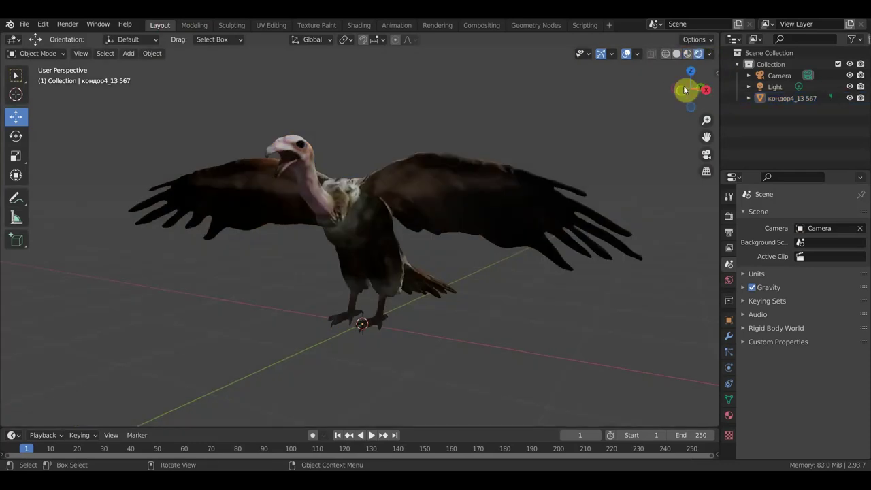
click(776, 87)
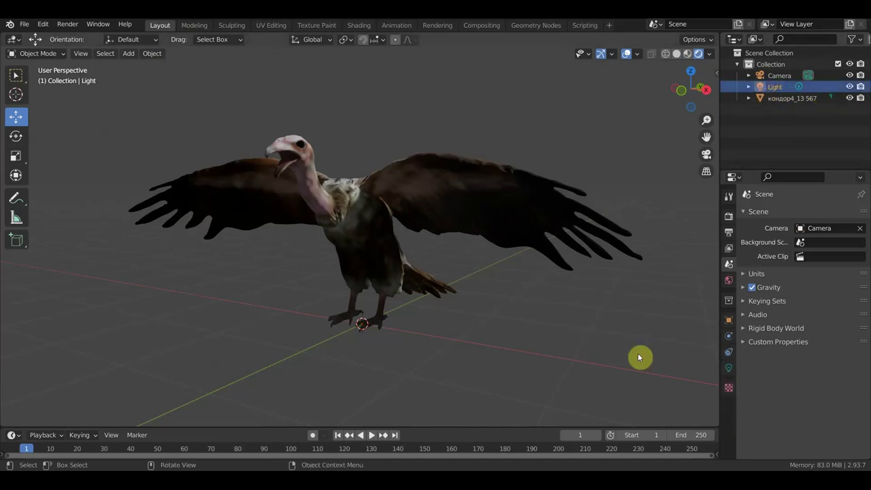
click(728, 368)
click(787, 262)
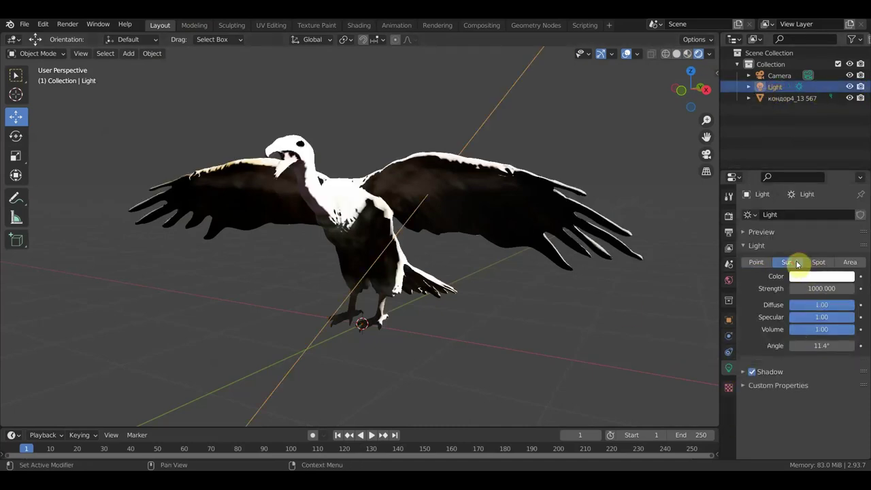
Aim the sun across the vulture and set its strength to 12.
scroll(466, 317, down, 8)
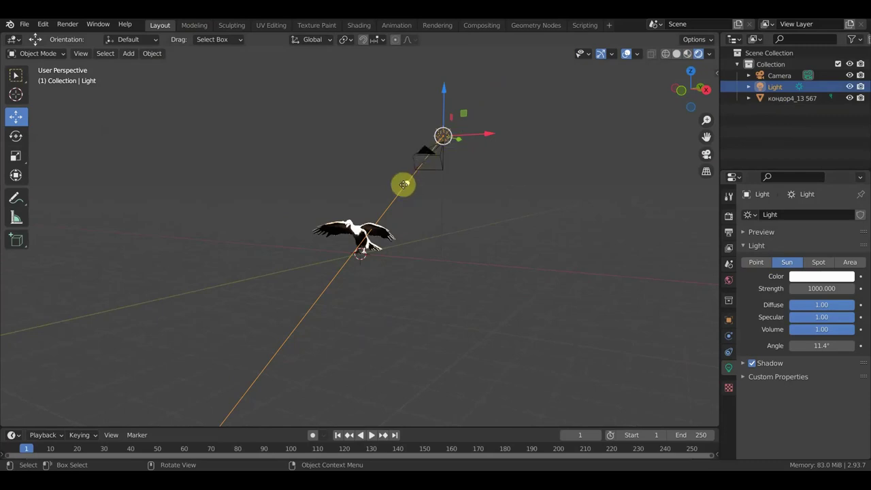
mouse_move(412, 181)
middle_down()
mouse_move(362, 252)
mouse_move(312, 222)
middle_up()
drag(297, 197, 463, 229)
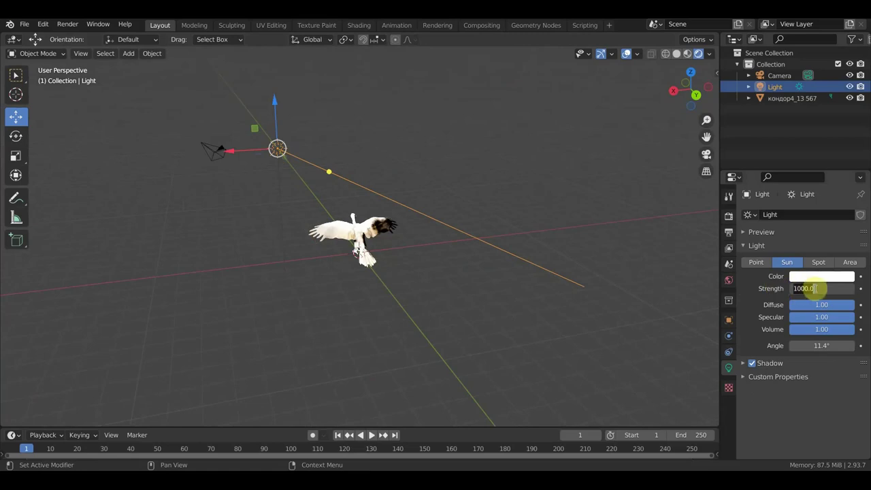
click(822, 288)
text(12)
key(Return)
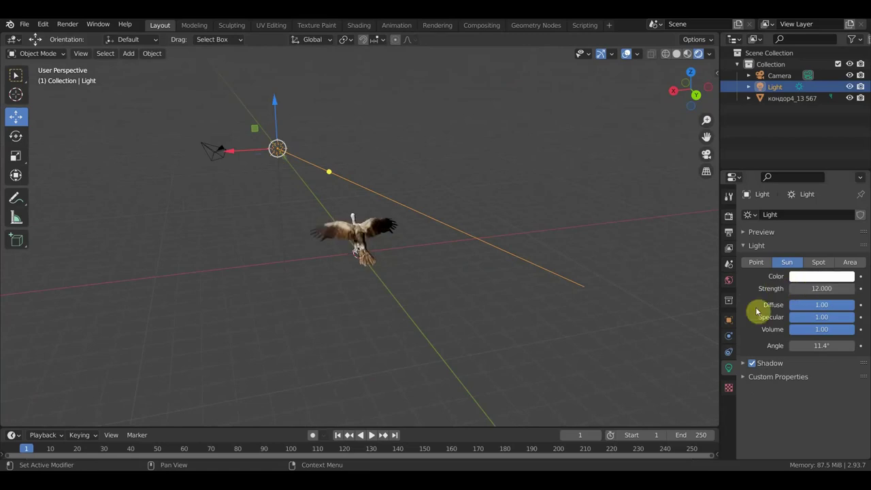
scroll(557, 312, up, 5)
scroll(487, 333, up, 3)
mouse_move(487, 332)
middle_down()
mouse_move(703, 315)
mouse_move(9, 312)
middle_up()
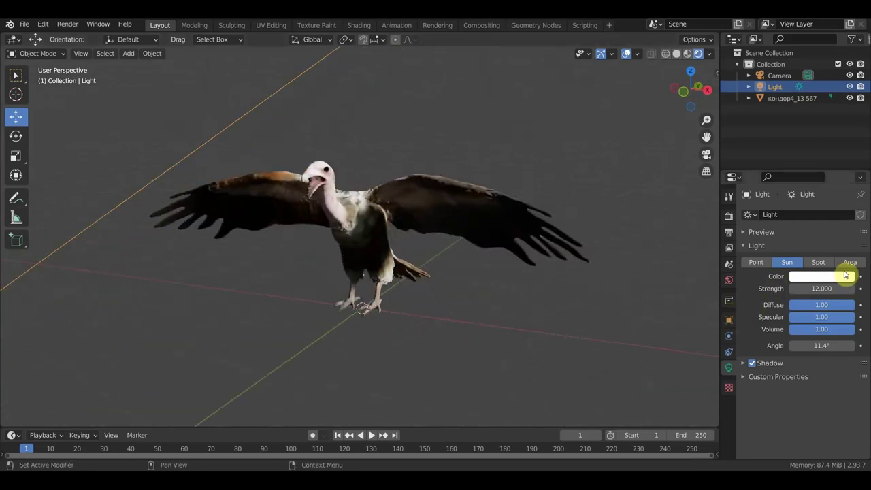
scroll(449, 234, down, 4)
Re-aim the sun light's direction at the vulture.
middle_drag(449, 233, 402, 163)
mouse_move(383, 182)
mouse_down()
mouse_move(418, 179)
mouse_move(482, 199)
mouse_up()
mouse_move(482, 200)
middle_down()
mouse_move(444, 310)
mouse_move(387, 291)
mouse_move(396, 259)
mouse_move(459, 309)
mouse_move(608, 214)
mouse_move(651, 206)
mouse_move(521, 239)
middle_up()
scroll(537, 238, up, 5)
scroll(521, 239, up, 5)
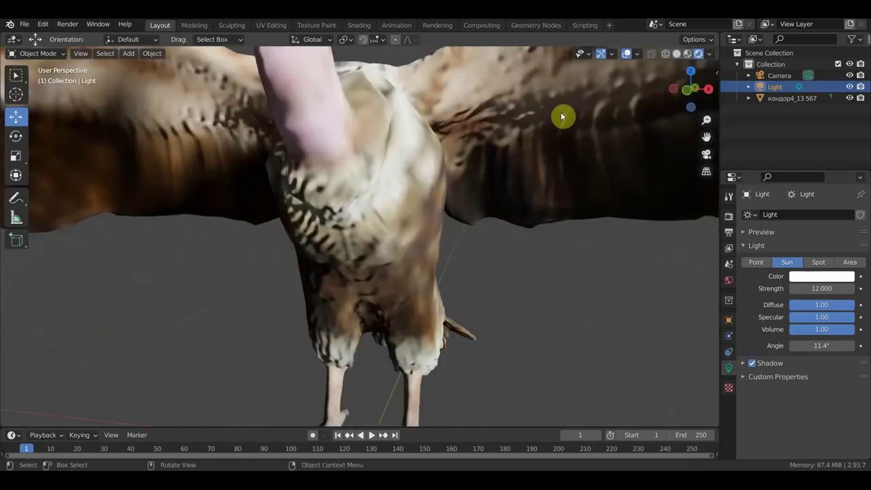
scroll(192, 140, down, 5)
Inspect the lit vulture from above, right side and three-quarter, then return to Material Preview.
mouse_move(395, 171)
middle_down()
mouse_move(484, 174)
mouse_move(347, 227)
mouse_move(281, 216)
mouse_move(319, 200)
mouse_move(397, 192)
mouse_move(368, 181)
mouse_move(390, 163)
mouse_move(621, 152)
middle_up()
scroll(416, 195, up, 2)
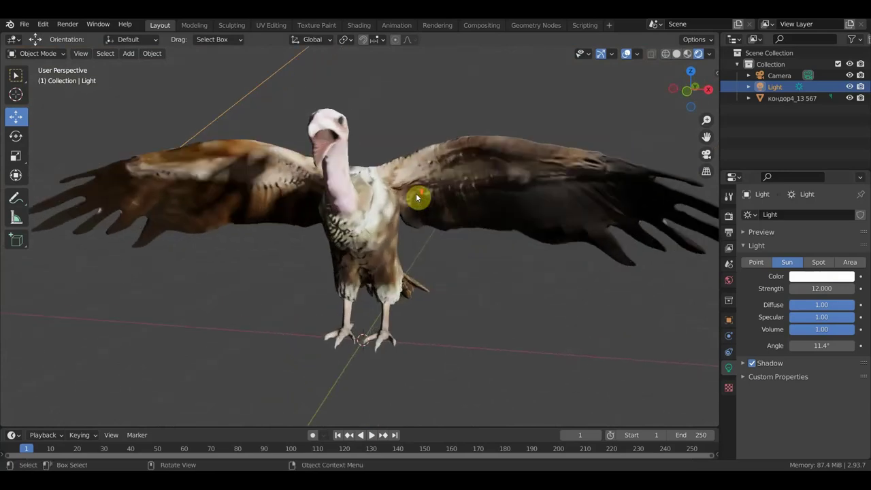
scroll(457, 202, up, 3)
mouse_move(458, 204)
middle_down()
mouse_move(493, 198)
mouse_move(523, 213)
mouse_move(525, 243)
mouse_move(508, 249)
mouse_move(426, 225)
mouse_move(420, 210)
middle_up()
key(KP_3)
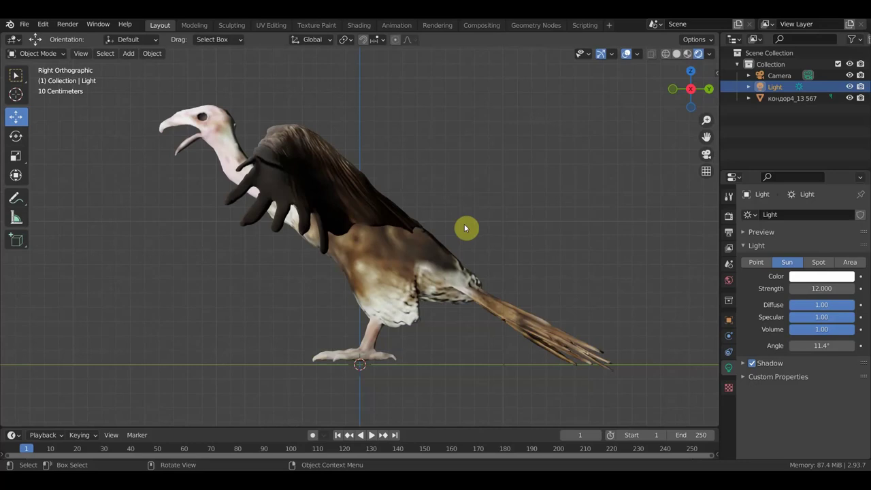
middle_drag(470, 228, 644, 246)
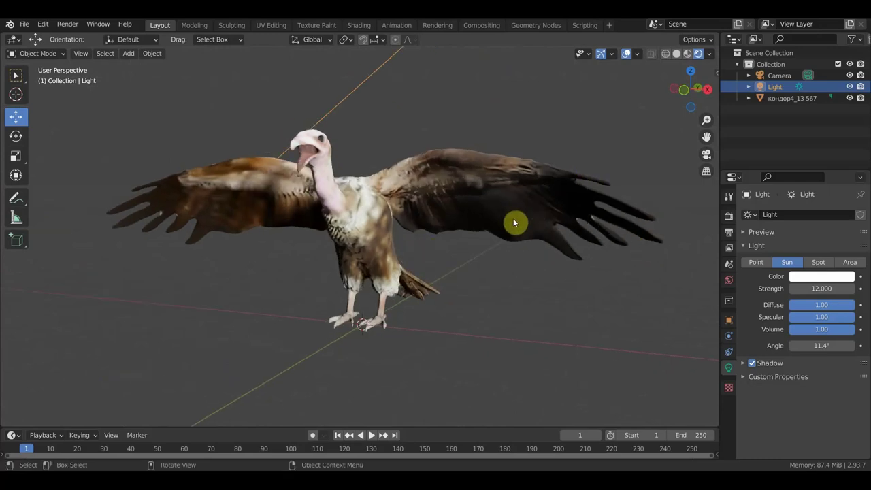
mouse_move(550, 242)
middle_down()
mouse_move(616, 245)
mouse_move(590, 244)
mouse_move(643, 257)
mouse_move(497, 257)
mouse_move(497, 249)
mouse_move(483, 340)
mouse_move(412, 330)
mouse_move(414, 286)
mouse_move(561, 260)
mouse_move(472, 263)
mouse_move(435, 281)
mouse_move(317, 274)
mouse_move(381, 274)
mouse_move(523, 246)
mouse_move(577, 252)
mouse_move(487, 257)
mouse_move(589, 249)
mouse_move(511, 269)
mouse_move(544, 272)
mouse_move(477, 270)
mouse_move(571, 311)
mouse_move(589, 305)
mouse_move(453, 249)
mouse_move(327, 273)
mouse_move(293, 306)
mouse_move(422, 275)
middle_up()
scroll(497, 249, up, 3)
scroll(497, 249, down, 2)
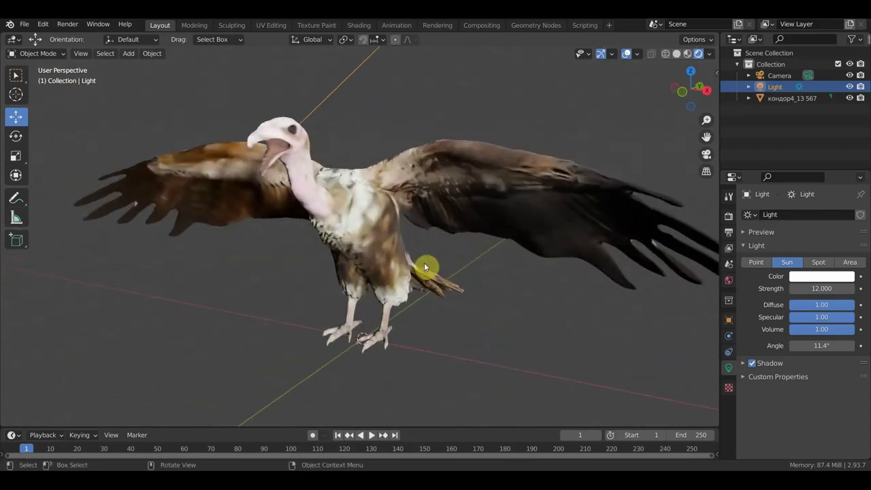
click(687, 54)
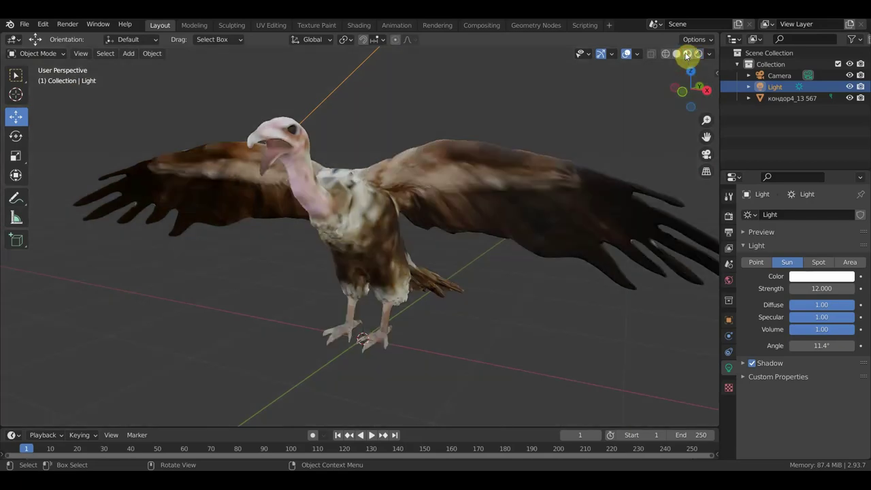